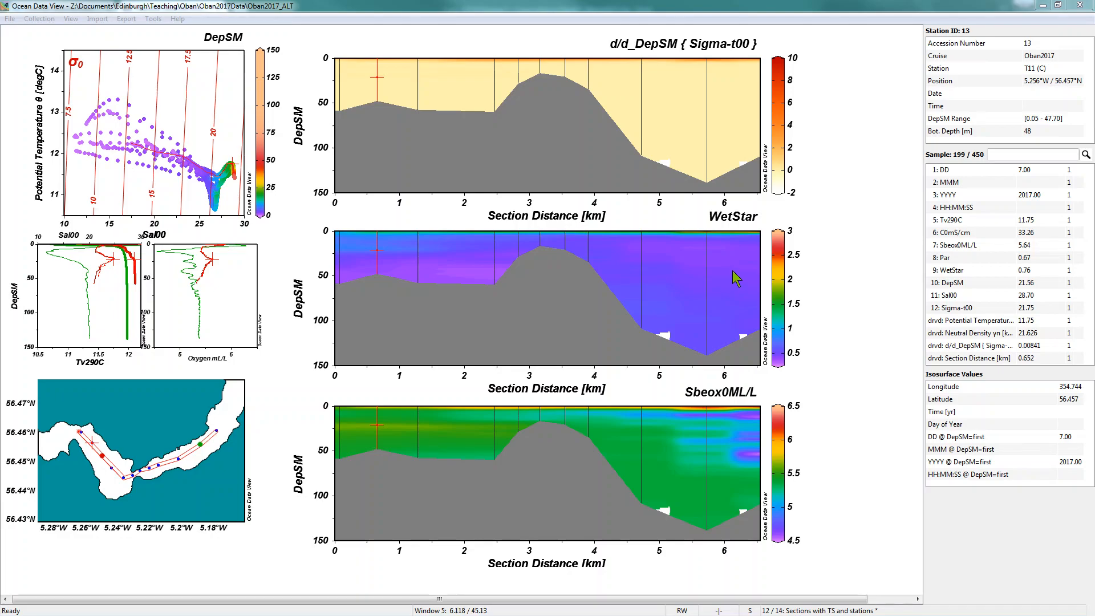
- Save the current view under the new file name "Sections from Oban.xview"
click(819, 112)
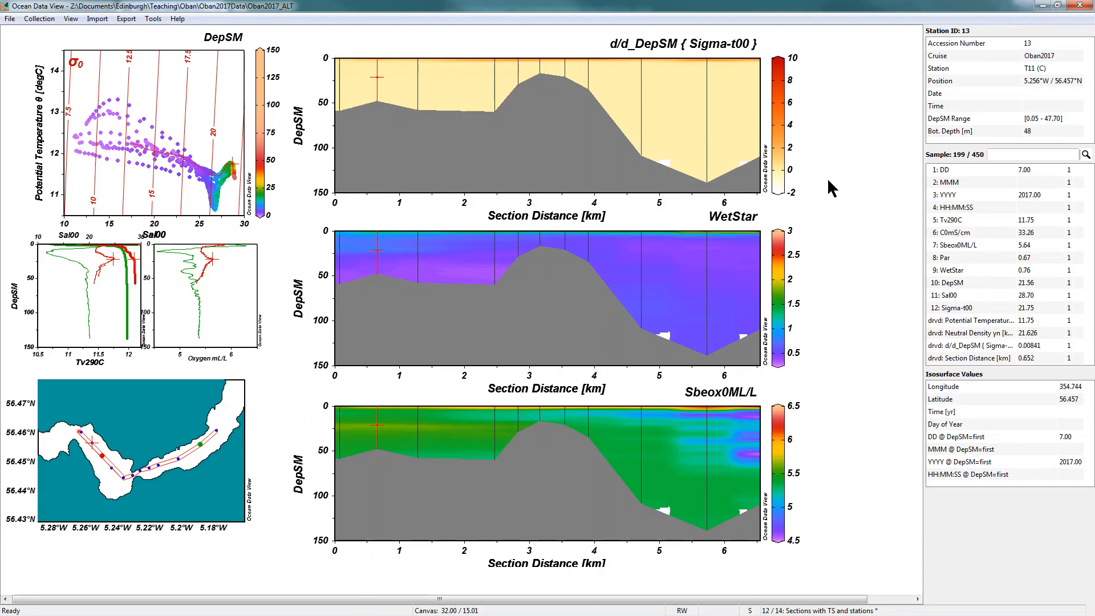
click(71, 23)
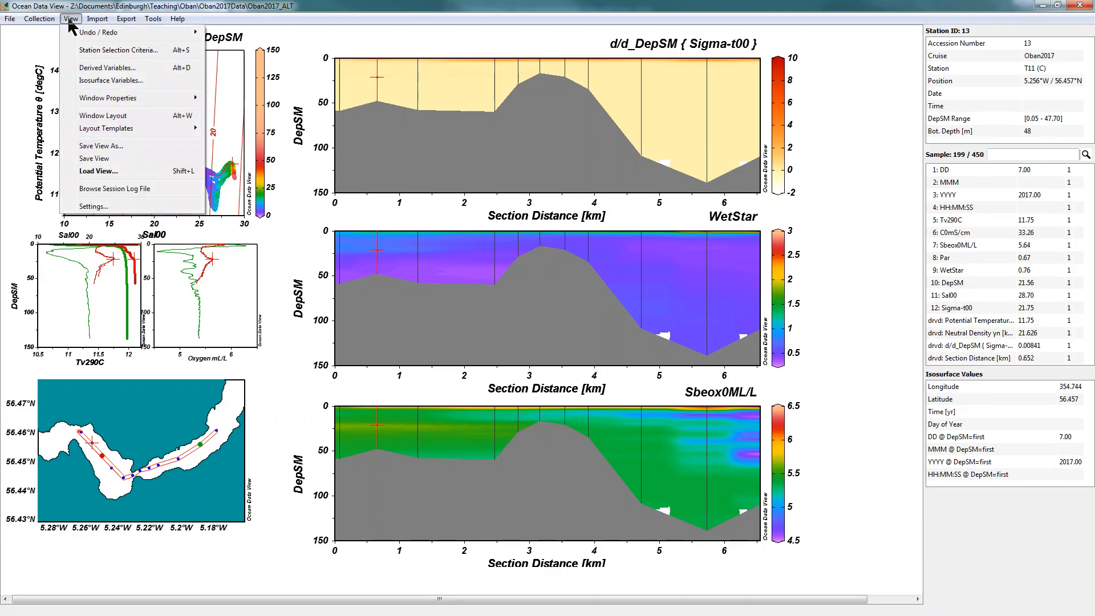
click(108, 147)
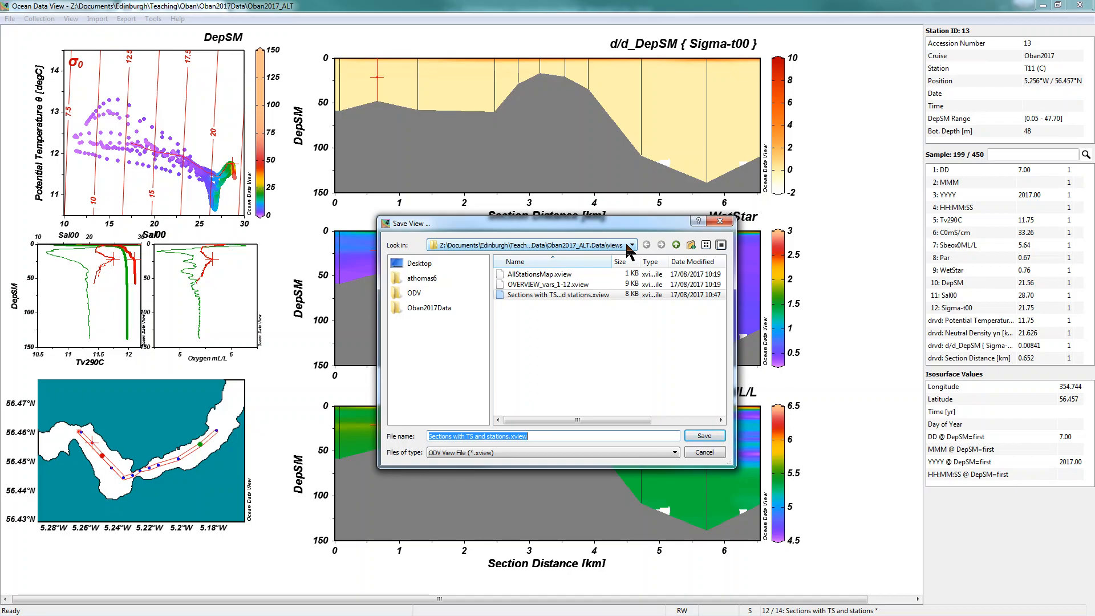
click(513, 437)
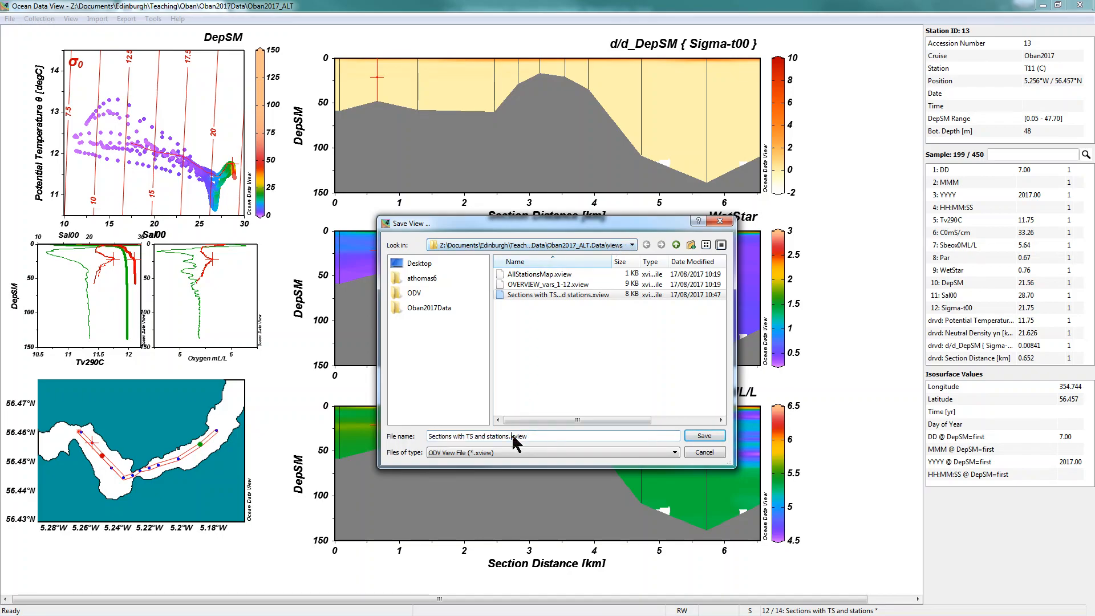
drag(510, 438, 421, 429)
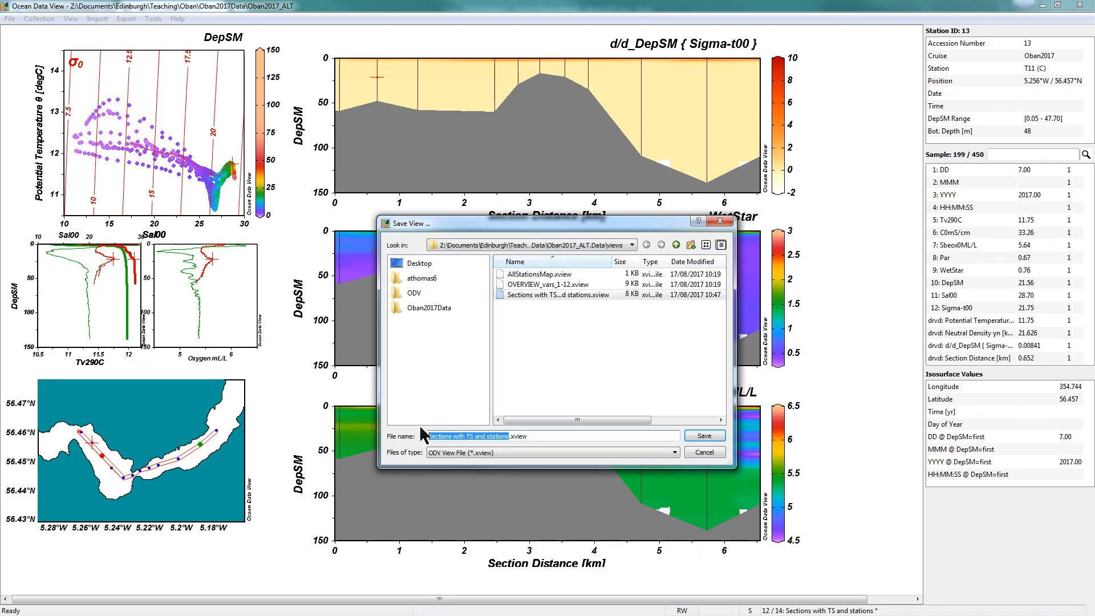
text(Sect)
text(ions from O)
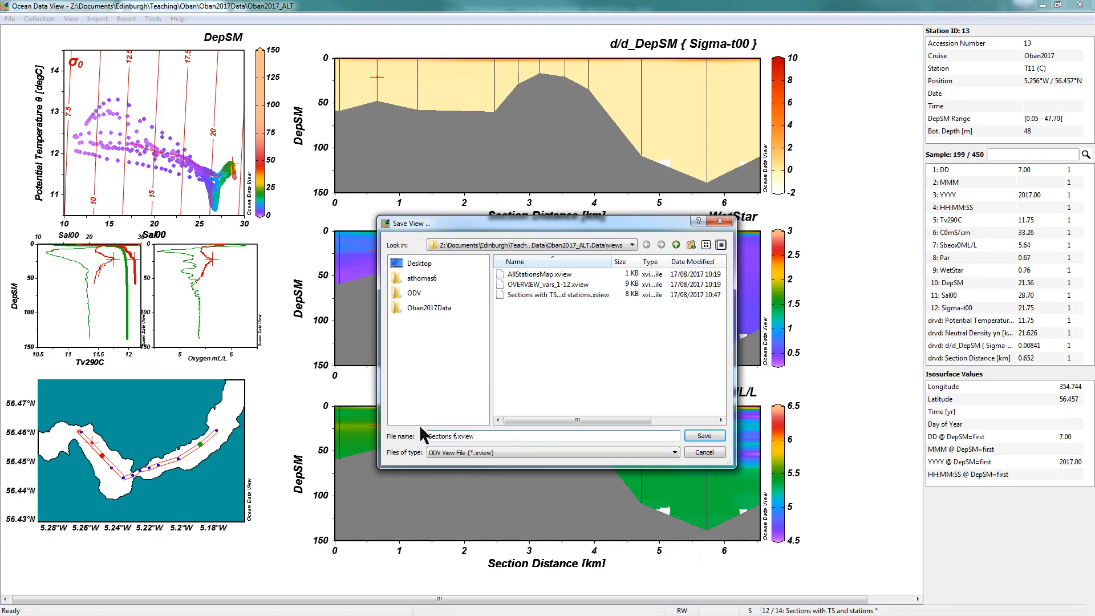
text(ban)
click(710, 433)
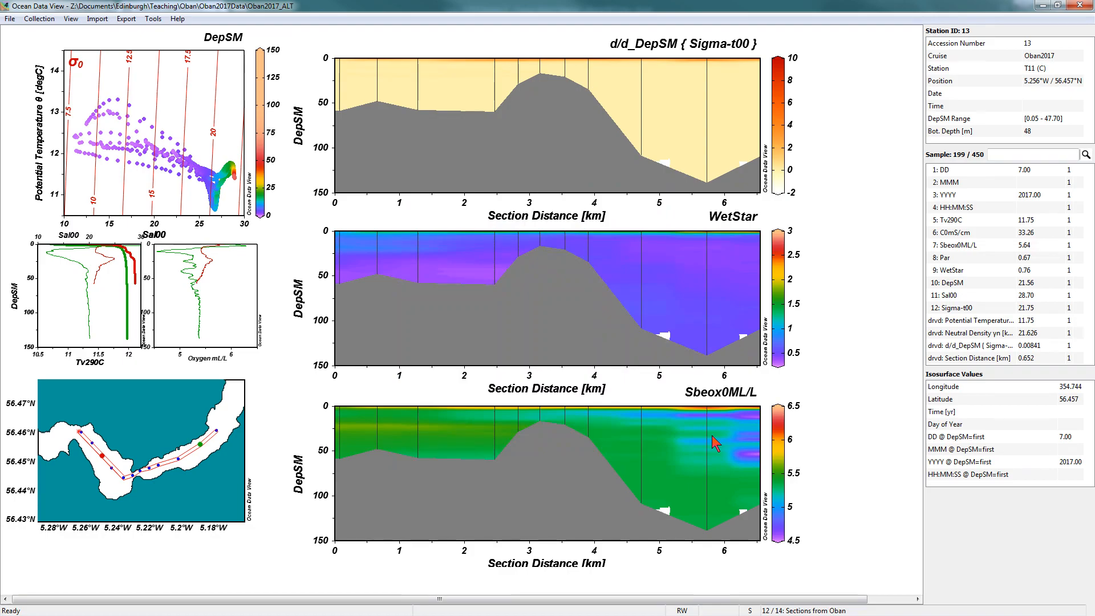
- Apply the 1 STATION Window layout template and make station T2 (C) the current station on the map
right_click(813, 168)
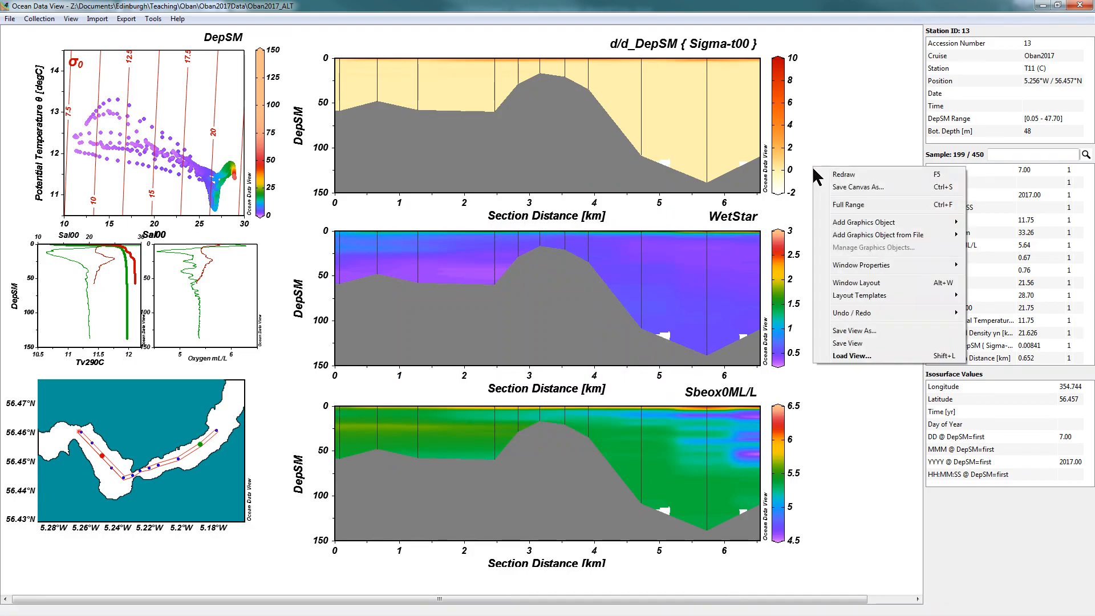
mouse_move(860, 298)
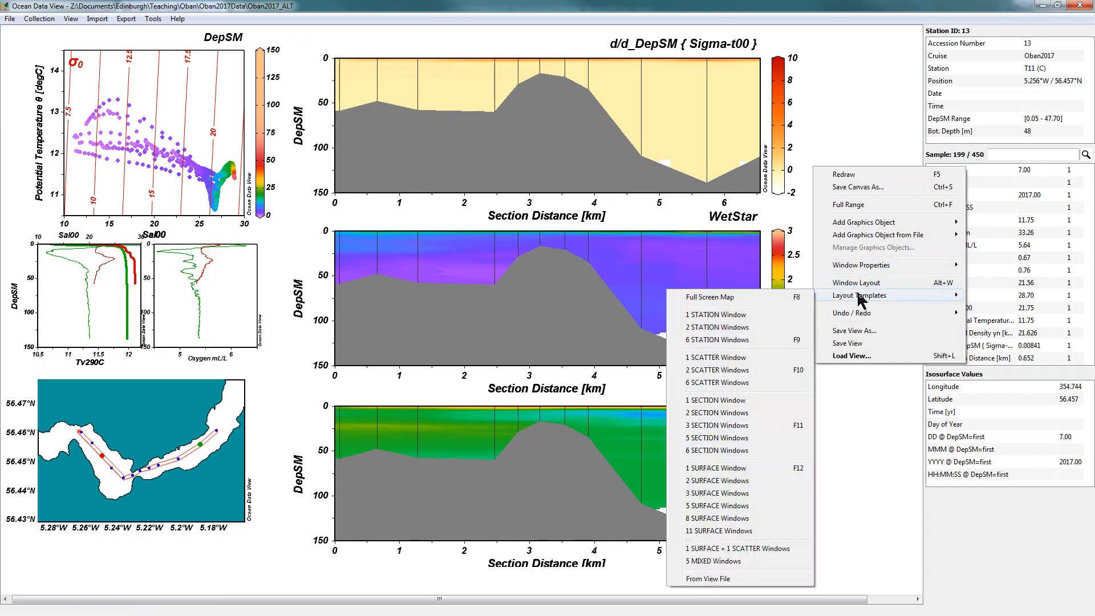
click(737, 314)
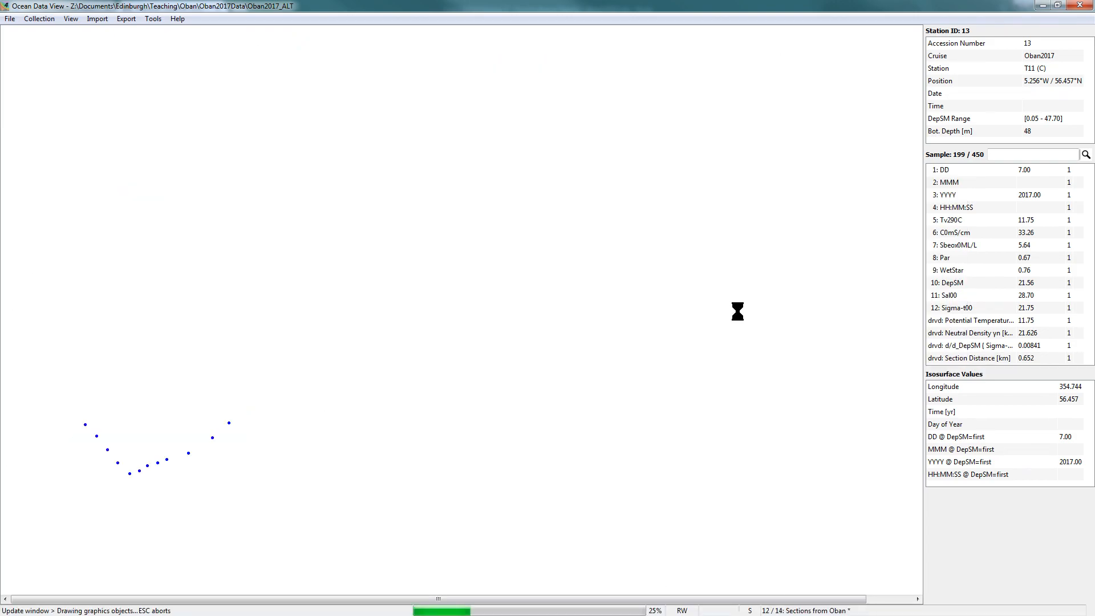
click(211, 437)
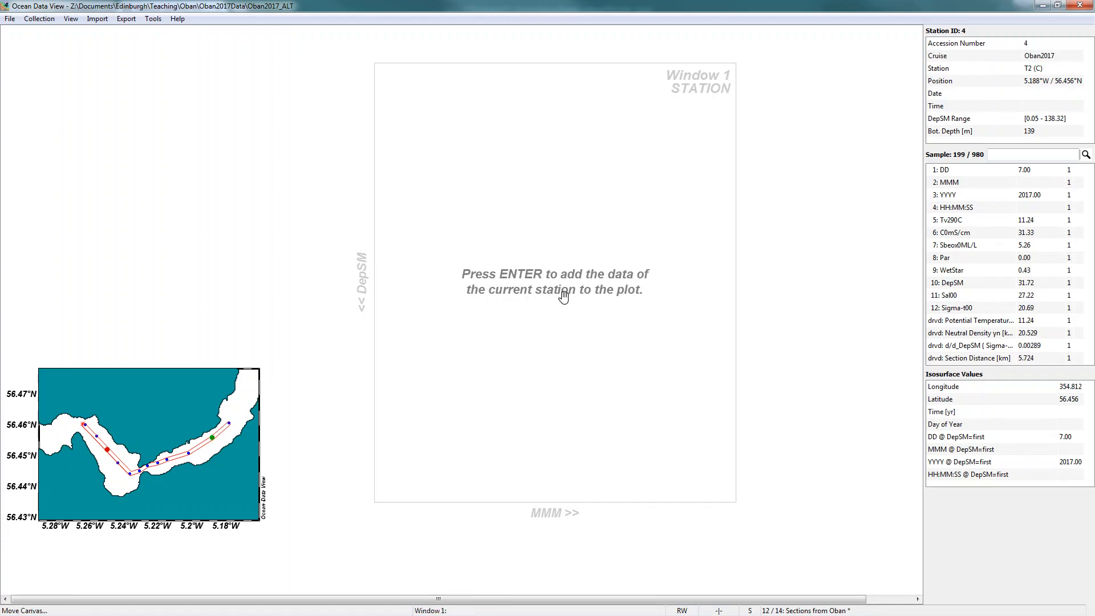
- Set the X-axis variable of the station plot to Sbeox0ML/L
right_click(564, 298)
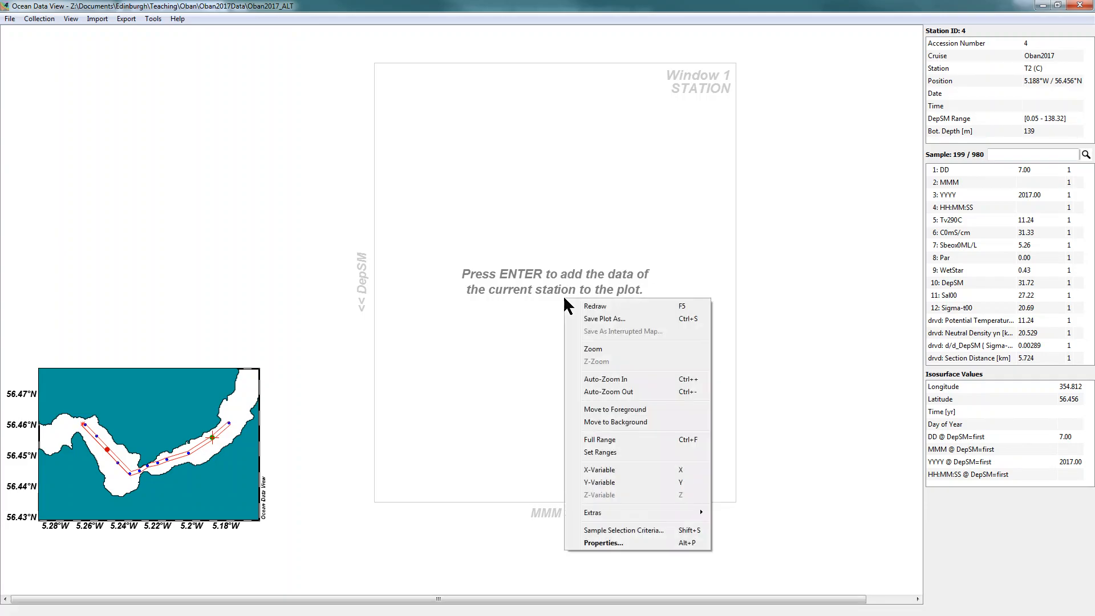
click(597, 470)
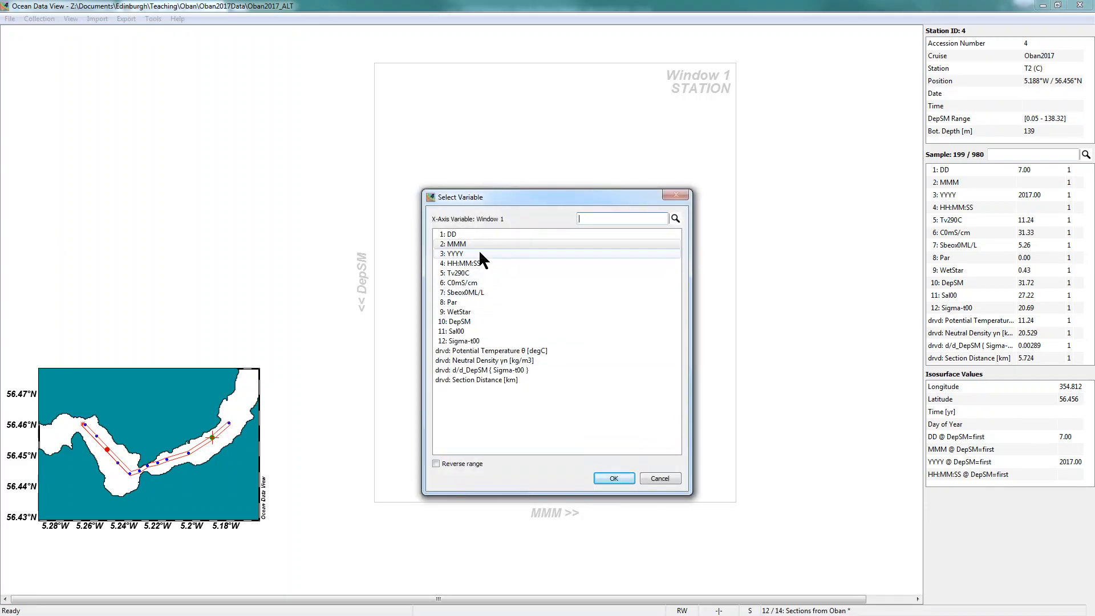
click(477, 292)
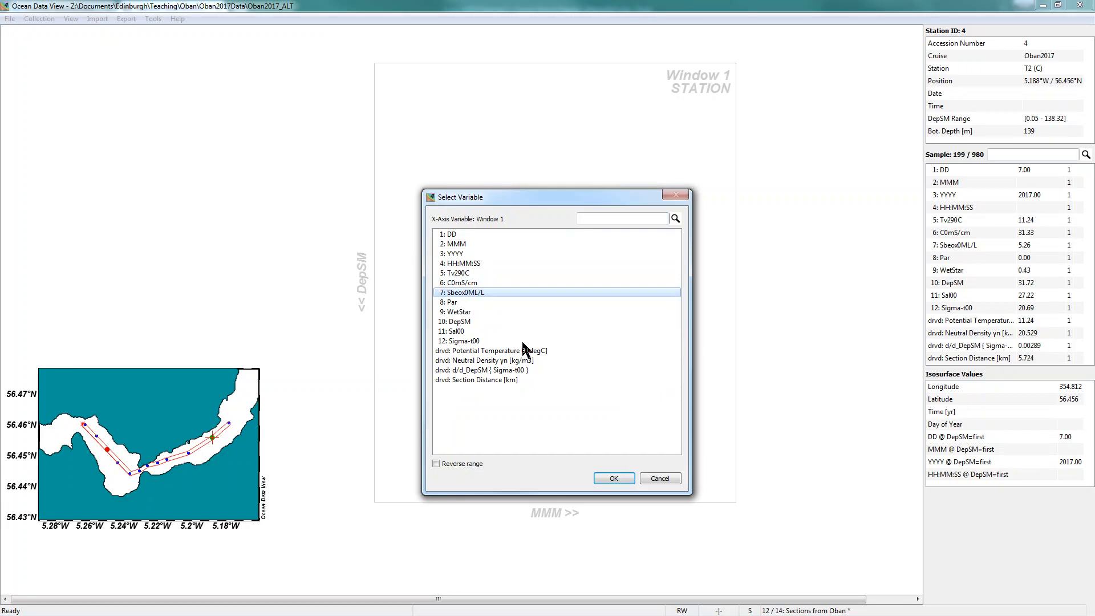
click(613, 478)
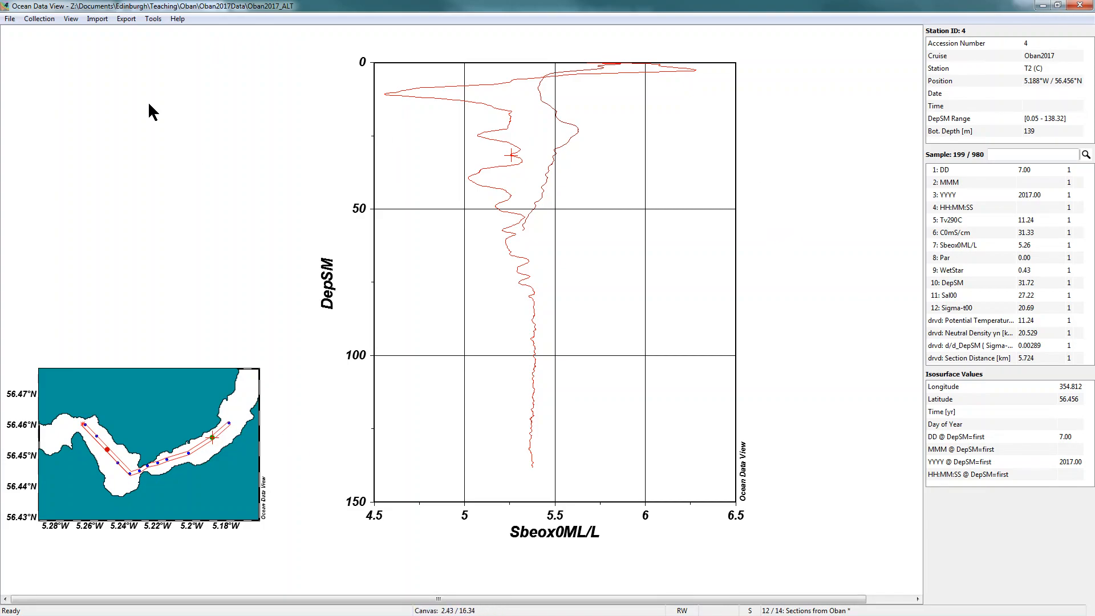
- Switch the canvas to the 1 SECTION Window layout template
right_click(796, 242)
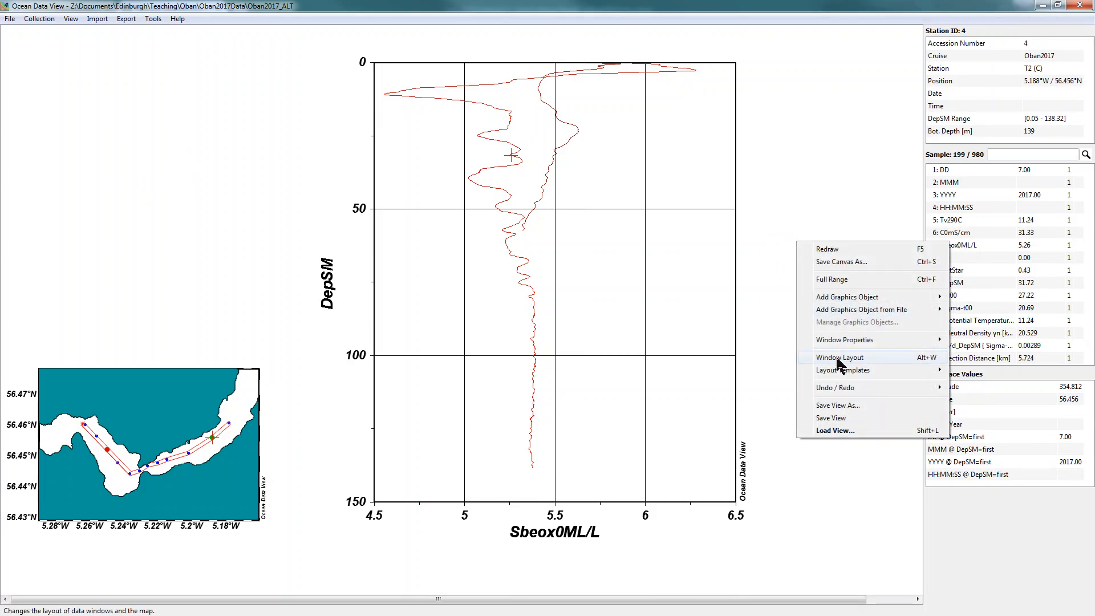
mouse_move(841, 371)
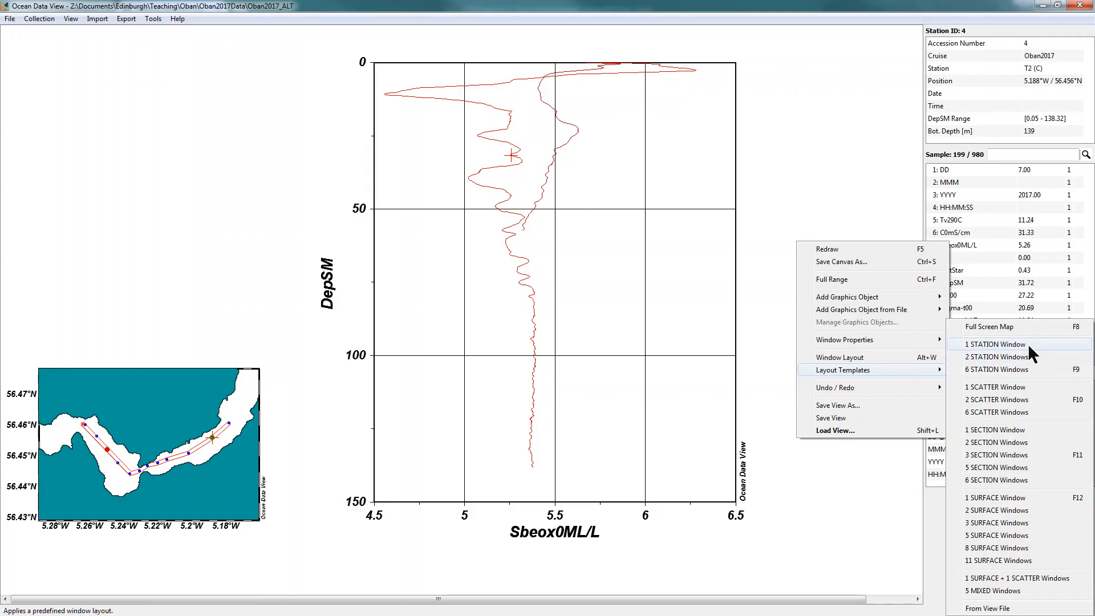
right_click(270, 168)
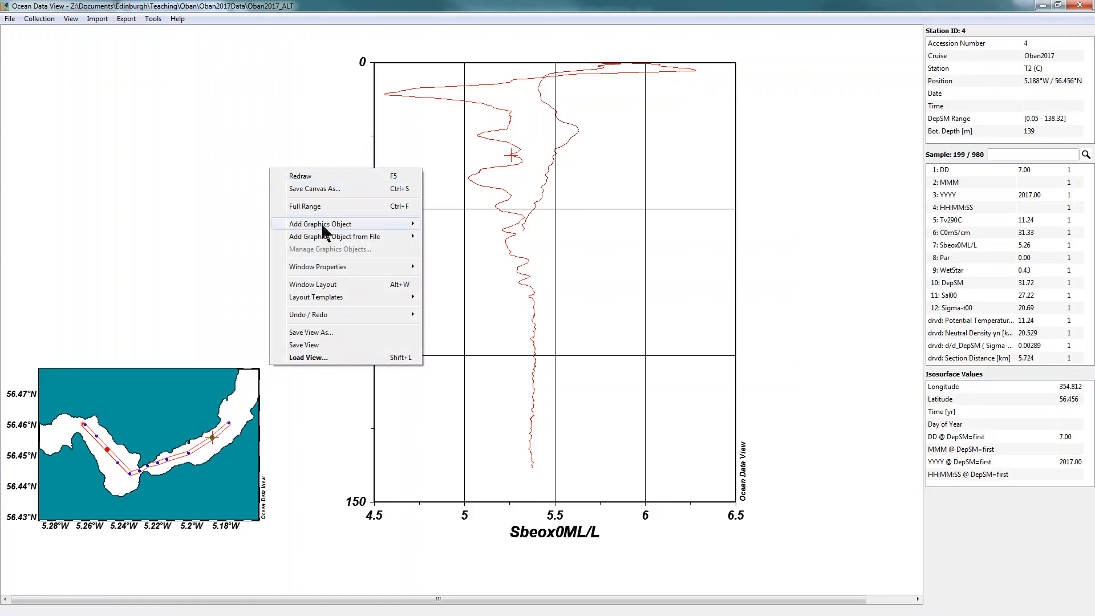
mouse_move(399, 298)
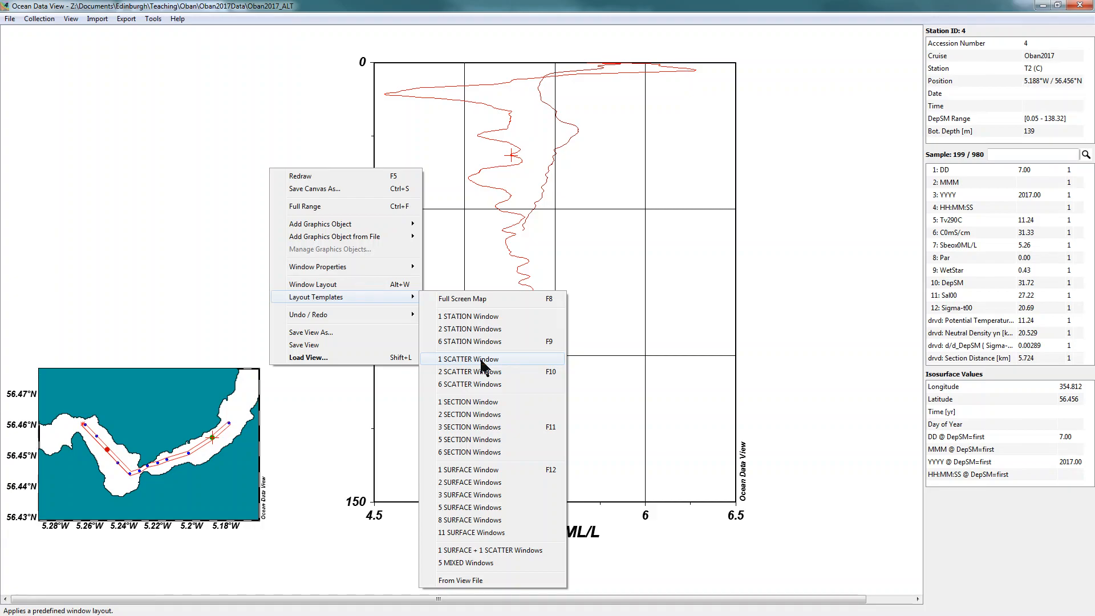
click(494, 402)
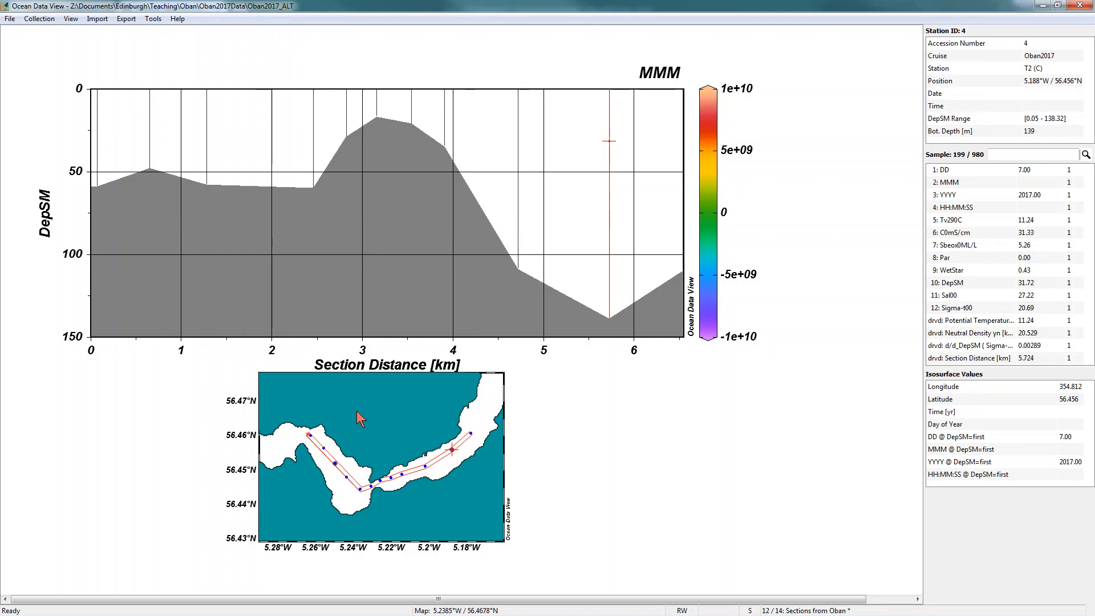
- Define a new section on the map that follows the station line from the westernmost station, around the southern bend, to the easternmost station
right_click(389, 409)
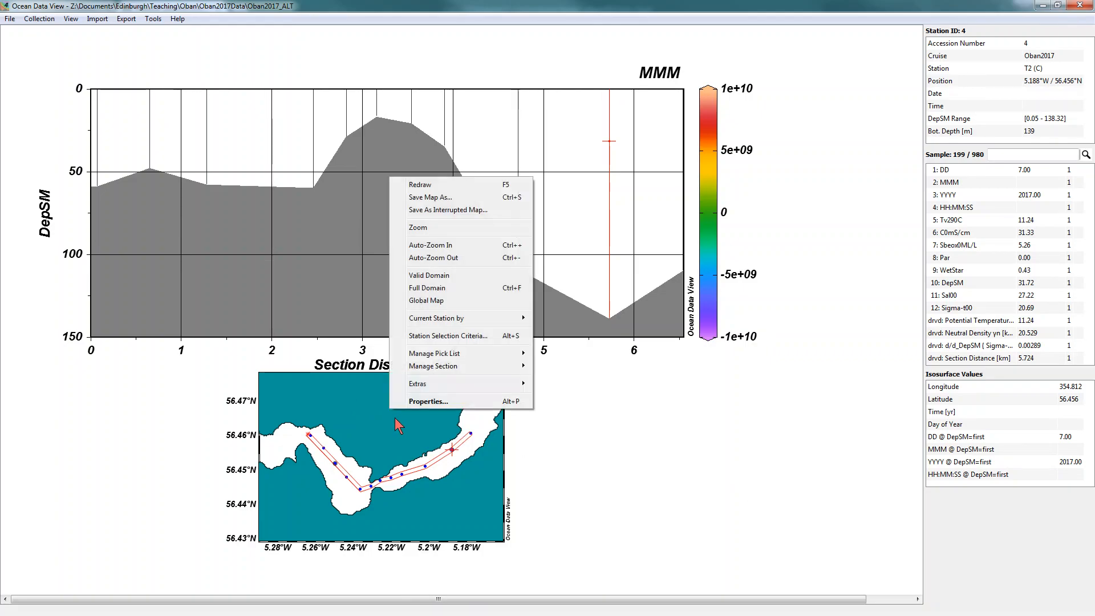
click(394, 420)
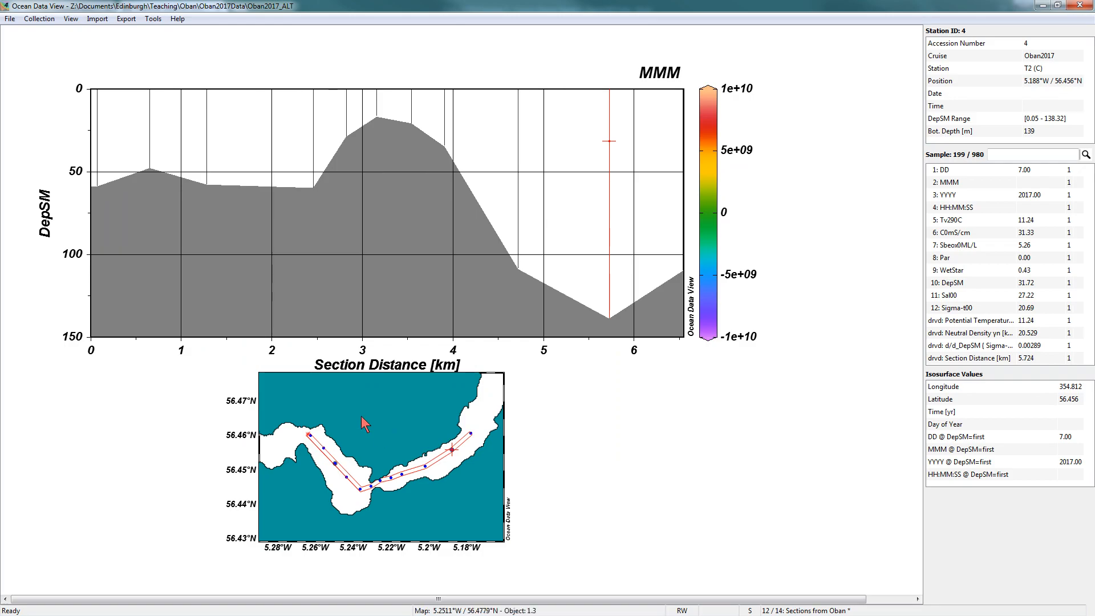
right_click(392, 423)
mouse_move(448, 375)
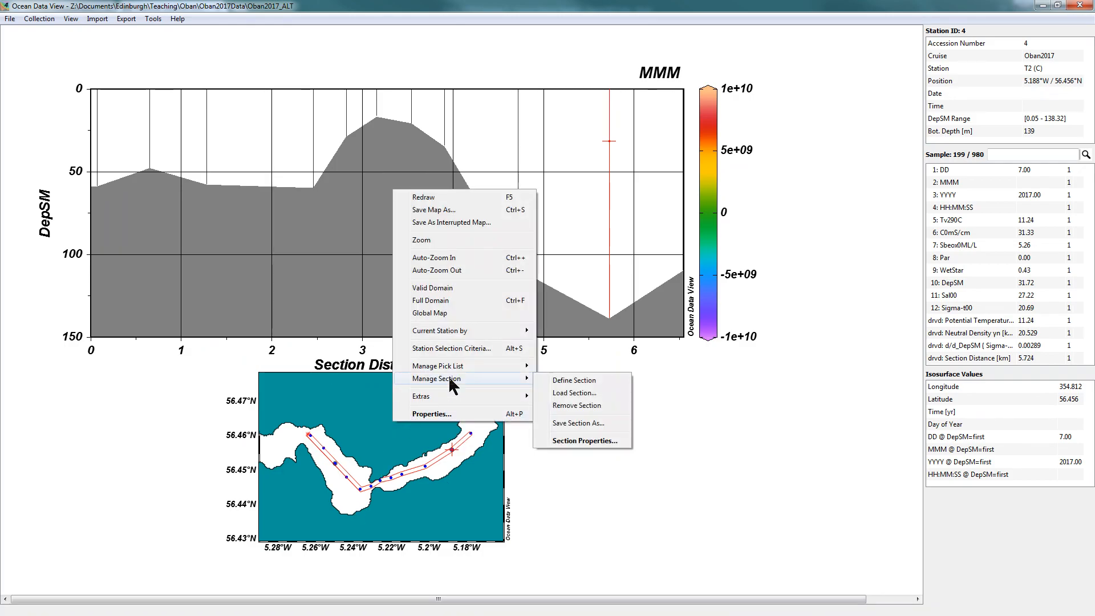
click(602, 374)
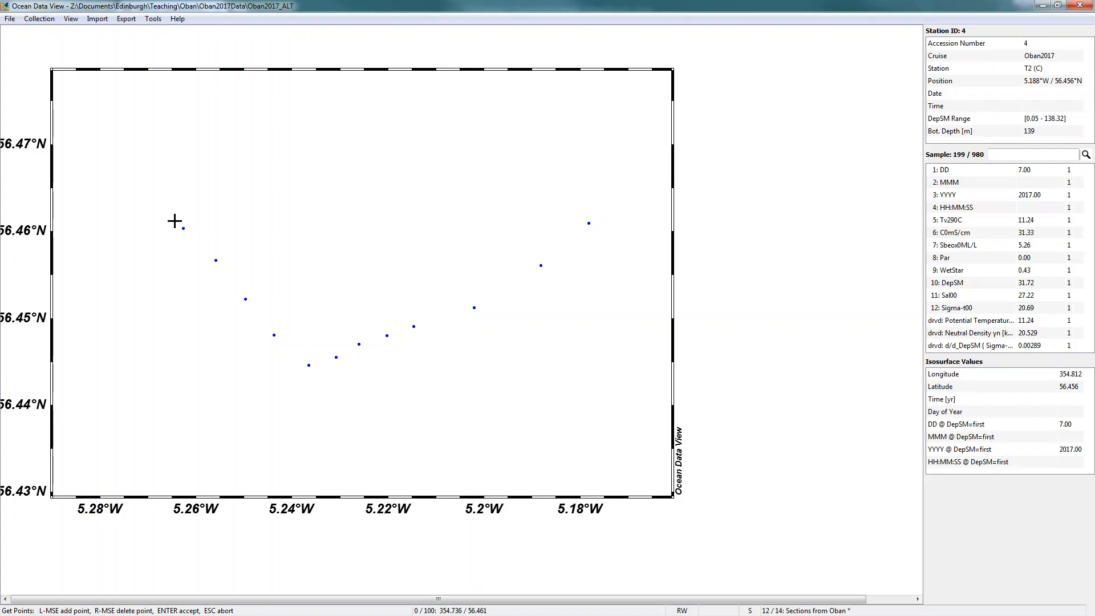
click(175, 221)
click(276, 340)
click(311, 366)
click(416, 326)
click(475, 309)
click(543, 264)
click(600, 217)
key(Return)
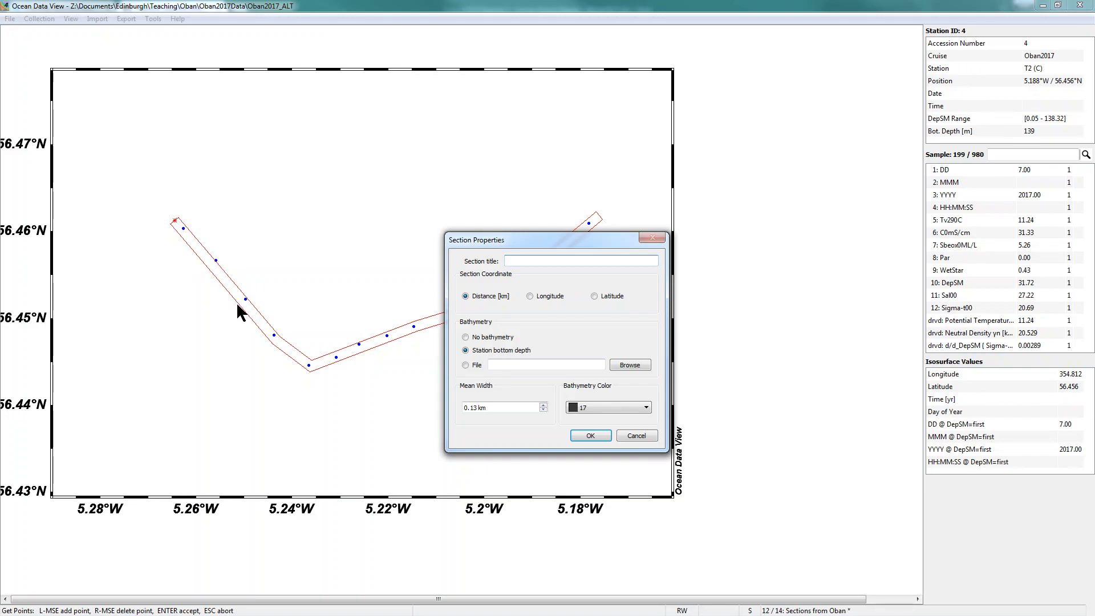
- Set the section's mean width to 0.16 km and title it with the owner's first name in possessive form plus "Section"
drag(486, 408, 474, 410)
text(6)
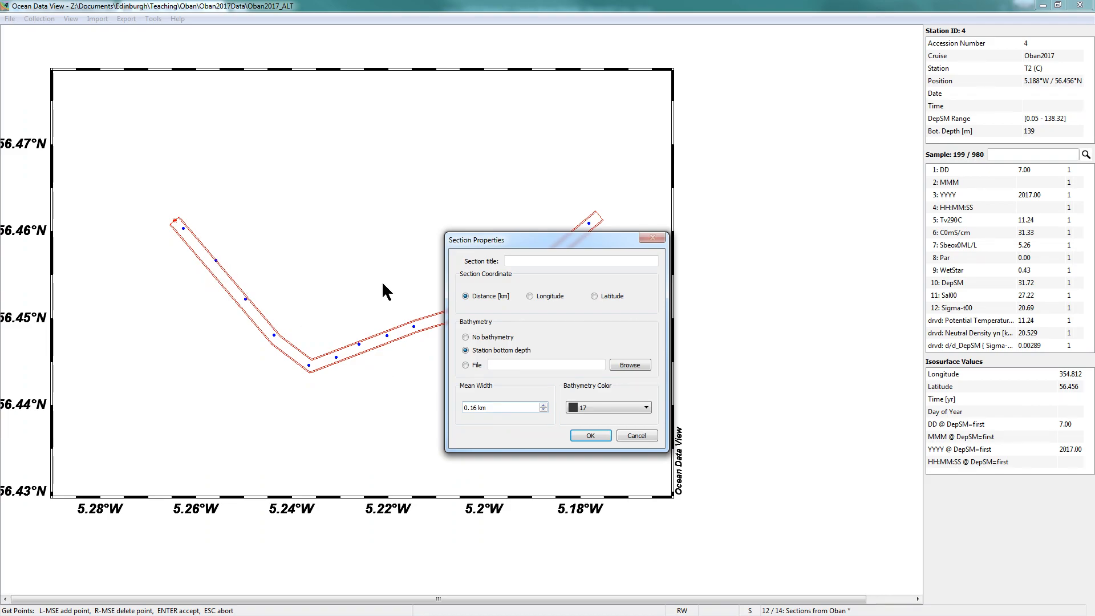
drag(500, 247, 455, 208)
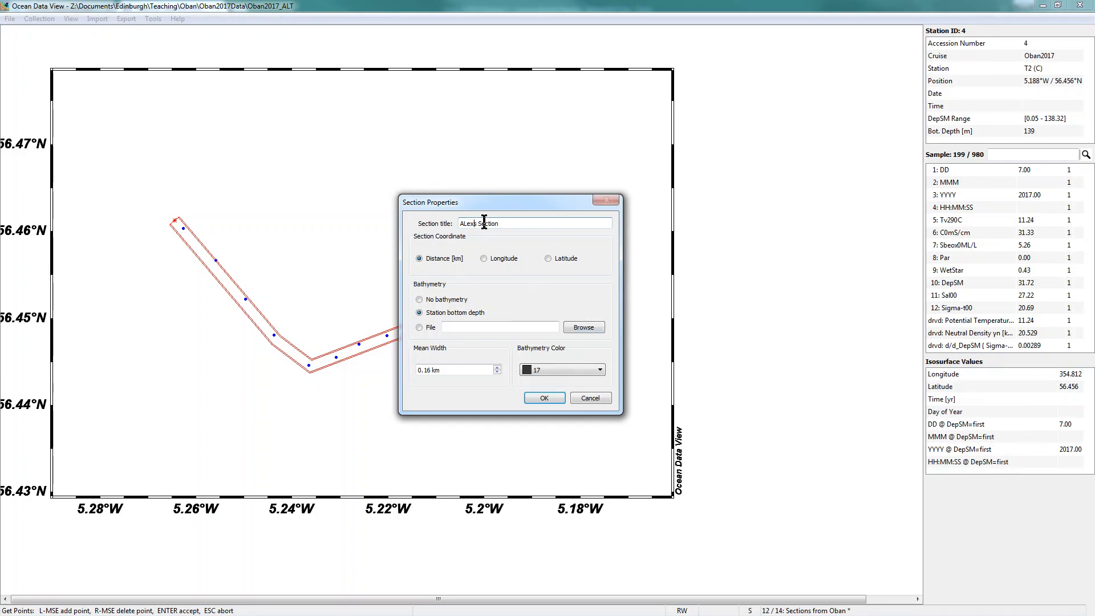
text(')
- Set the section's bathymetry color to magenta number 13 and apply the section properties
click(562, 370)
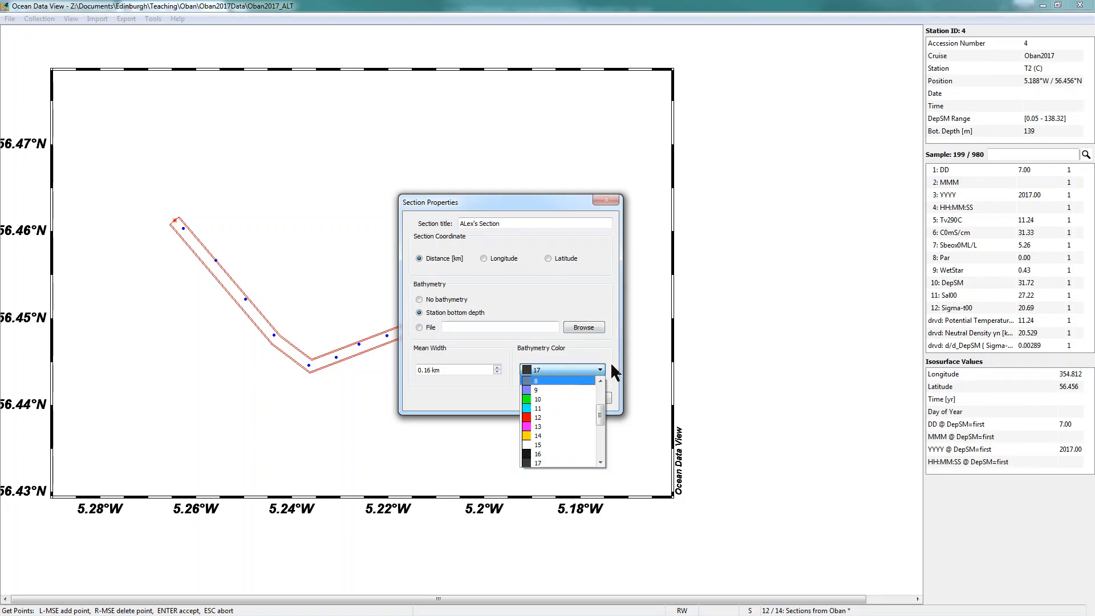
click(611, 359)
click(565, 371)
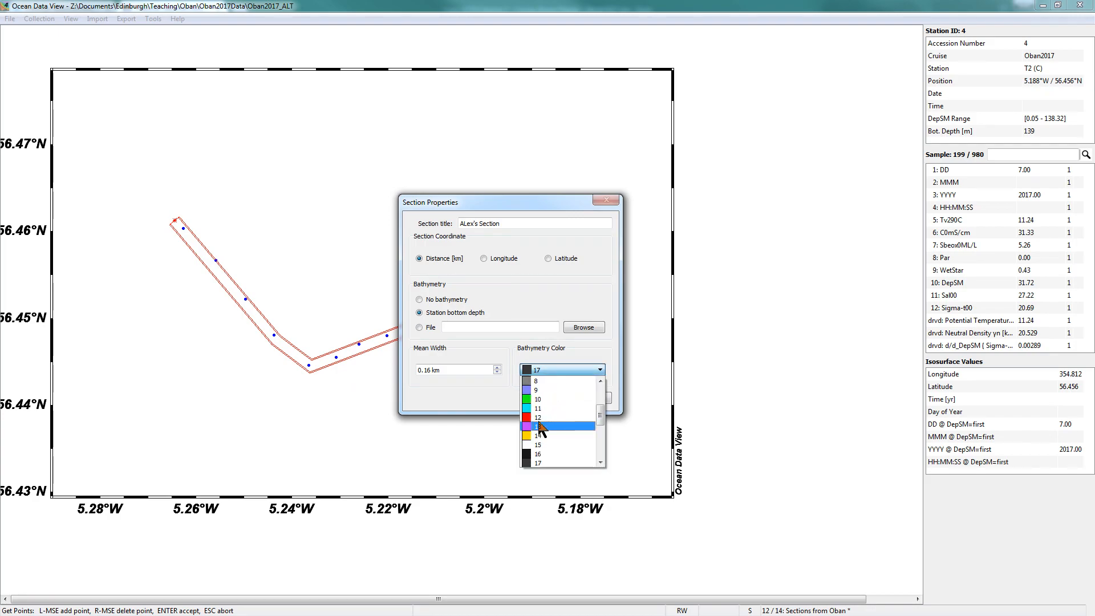
click(536, 425)
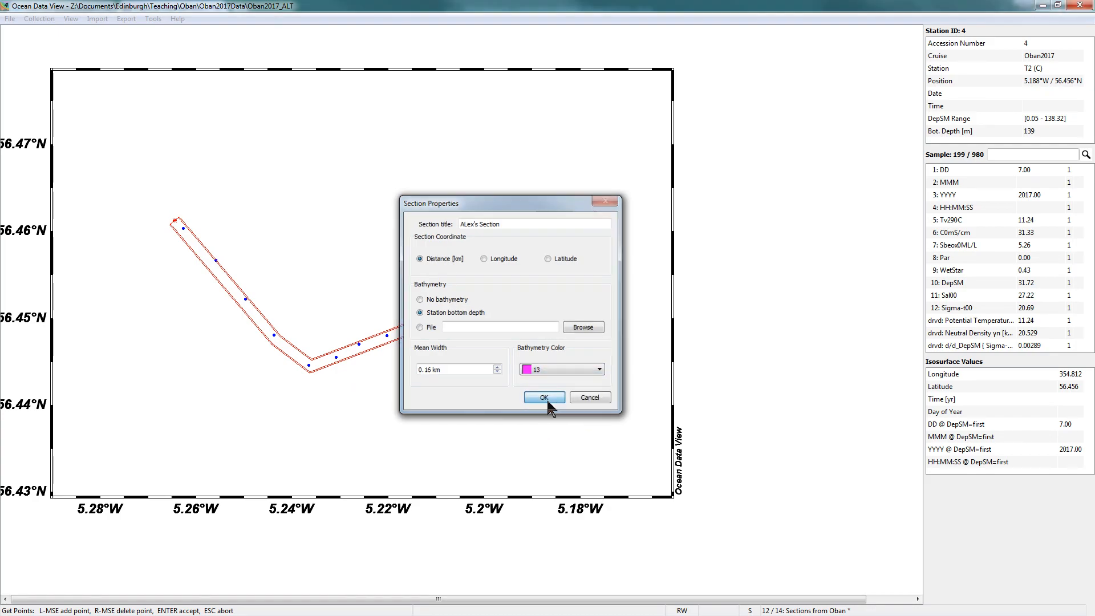
click(549, 400)
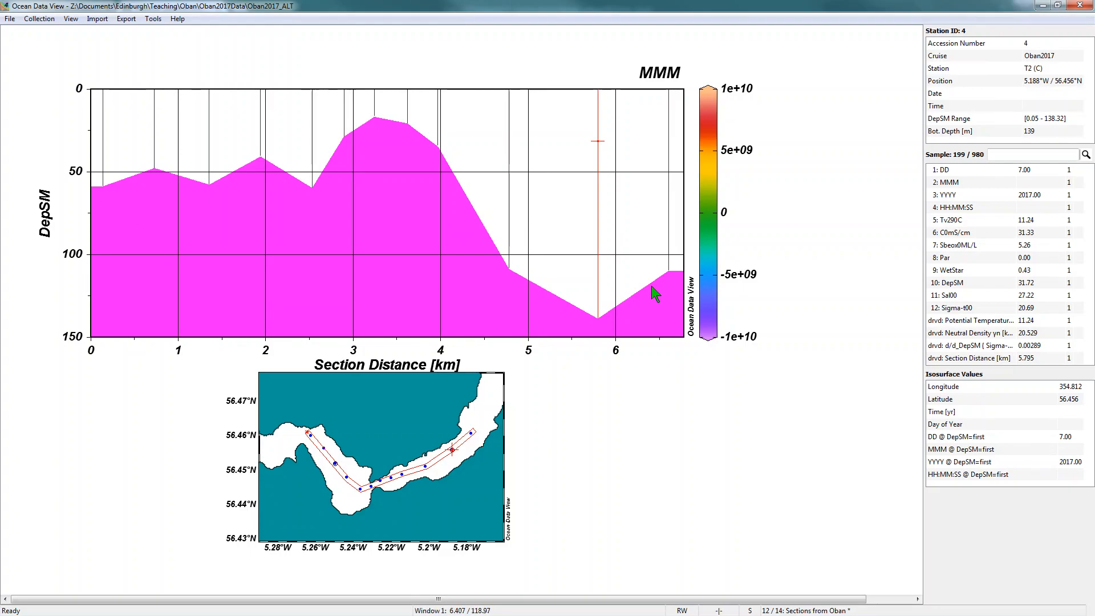
- Change the section's bathymetry color to brown number 6 in the section properties
right_click(387, 438)
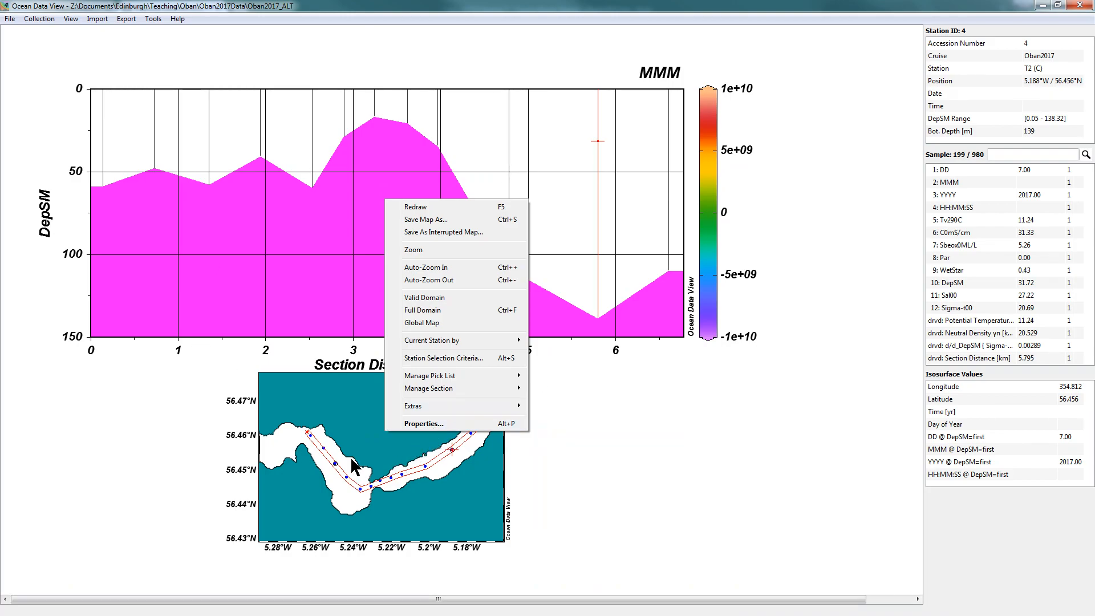
click(529, 498)
right_click(335, 410)
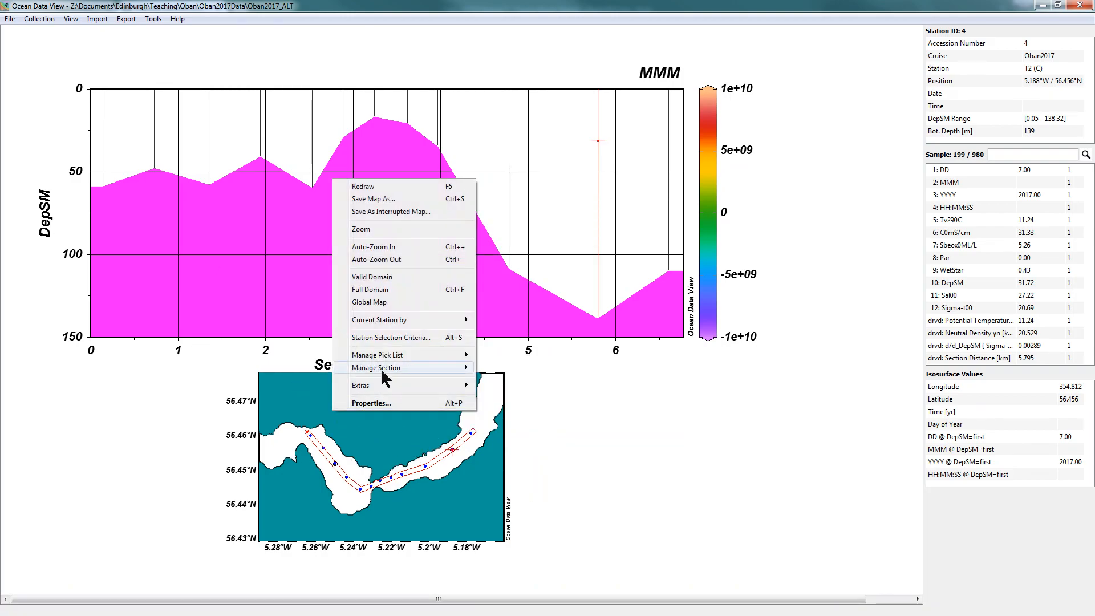
mouse_move(381, 368)
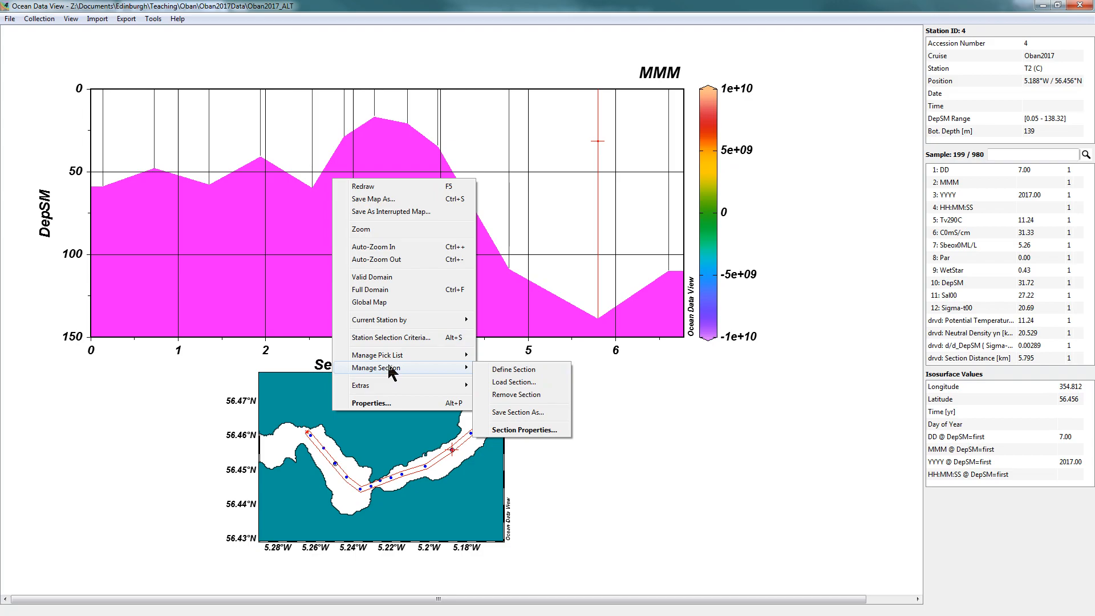
click(540, 429)
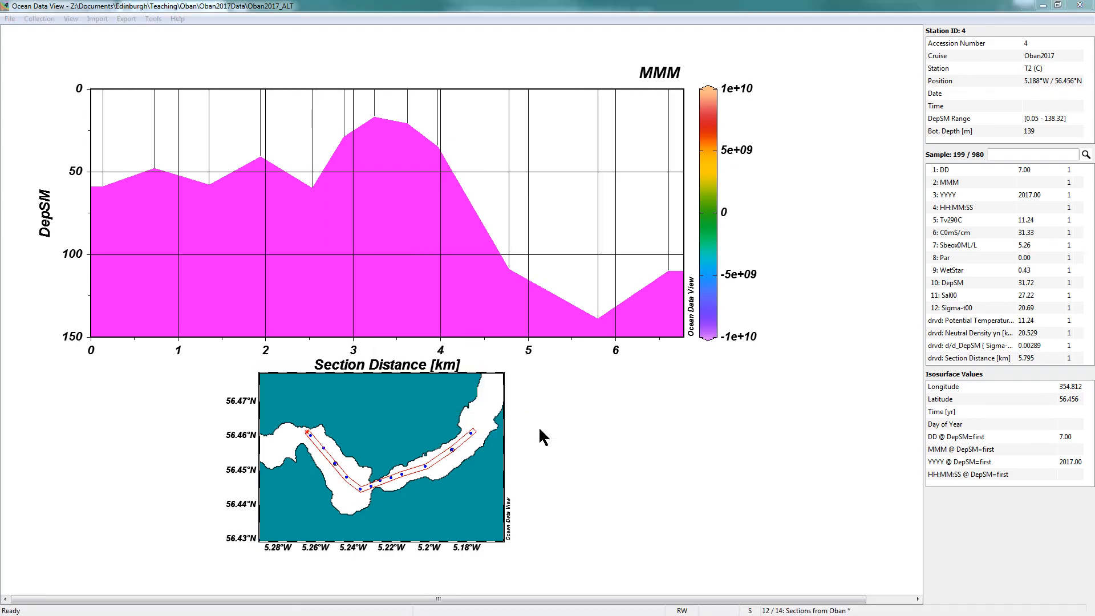
click(632, 408)
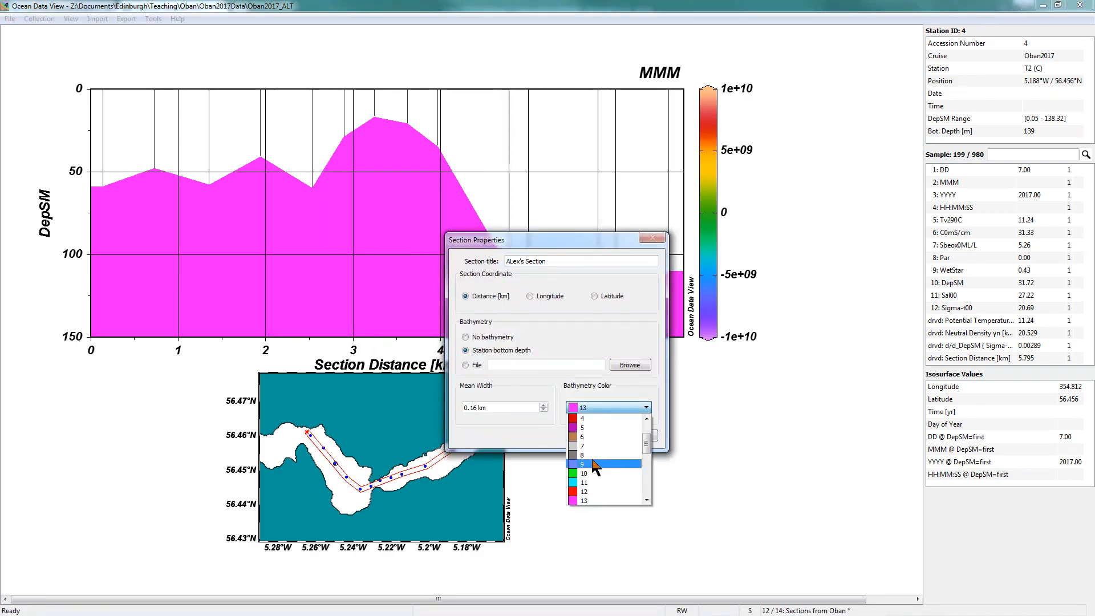
click(585, 437)
click(650, 438)
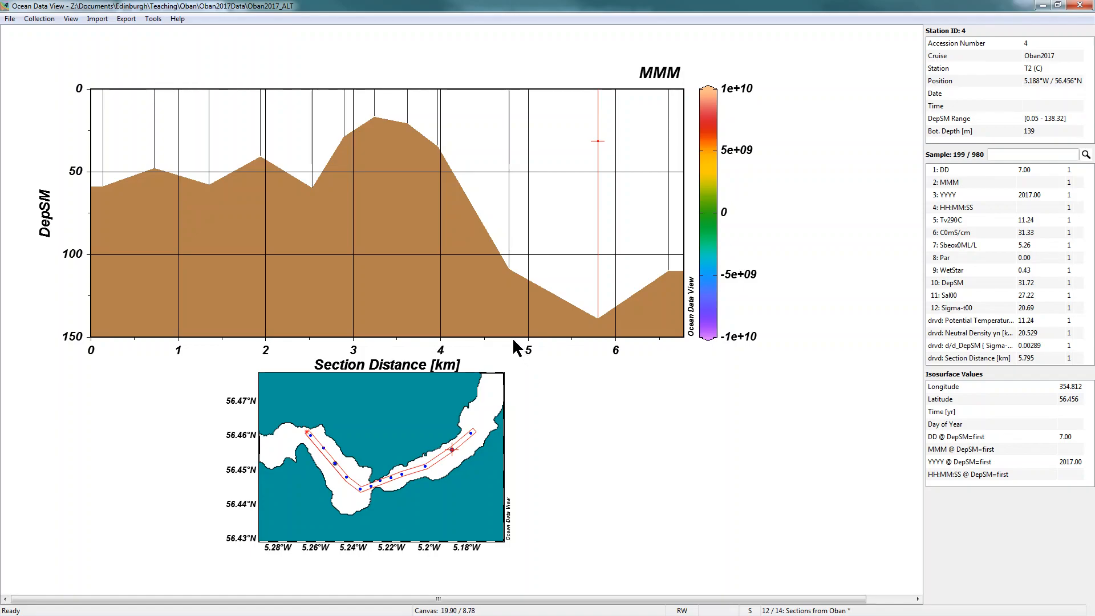
- Turn off the grid in the section plot's general properties and apply the change
right_click(402, 224)
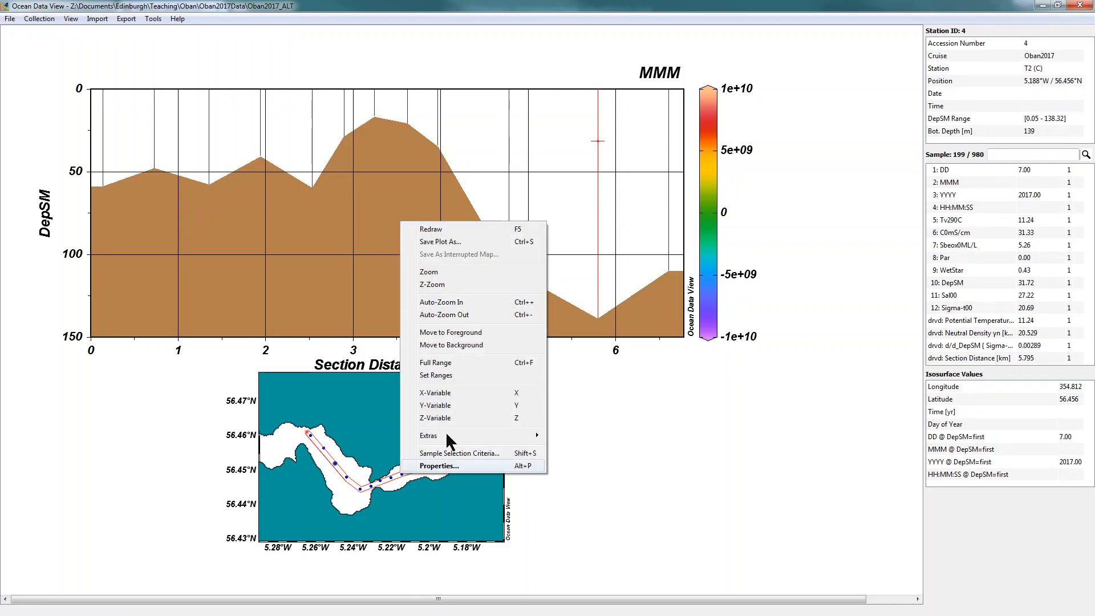
click(455, 467)
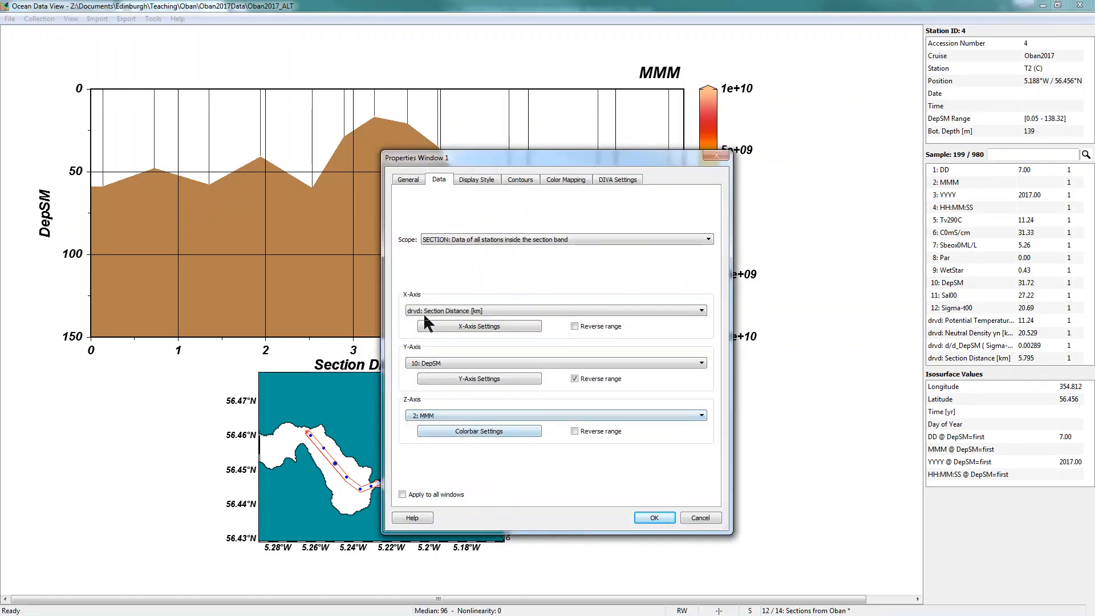
click(412, 180)
click(550, 429)
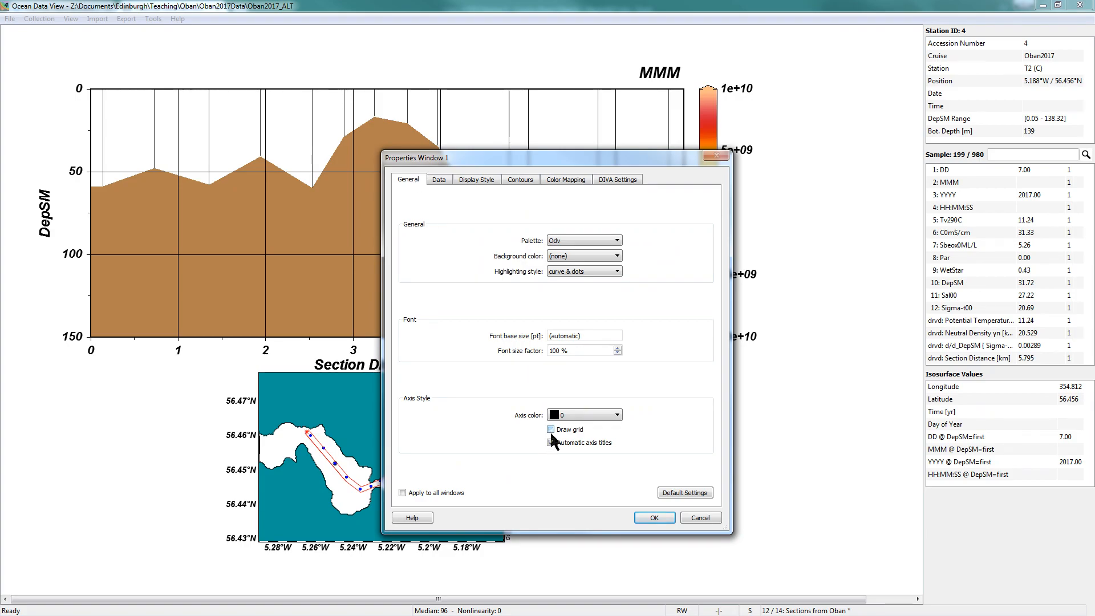
click(654, 517)
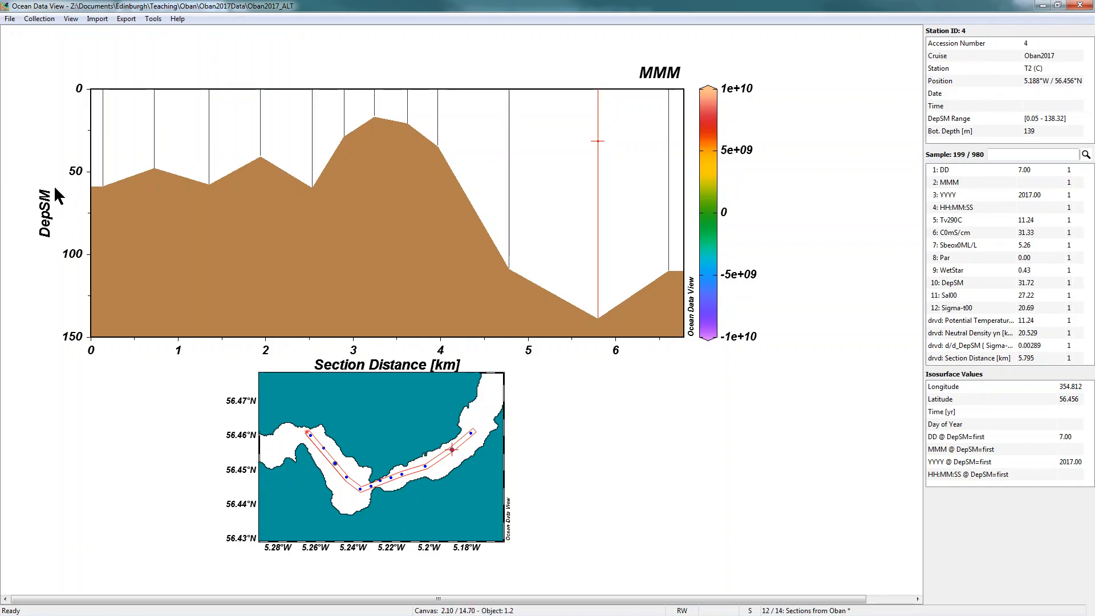
- Remove the key variable association between Depth in Water Column [m] and DepSM in the collection
click(41, 20)
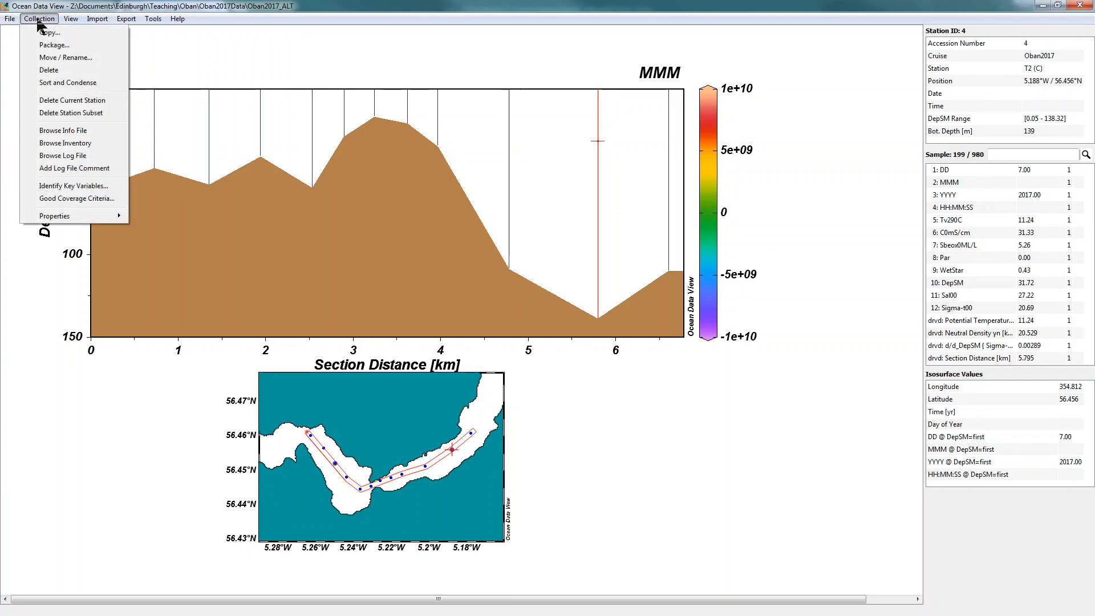
click(80, 186)
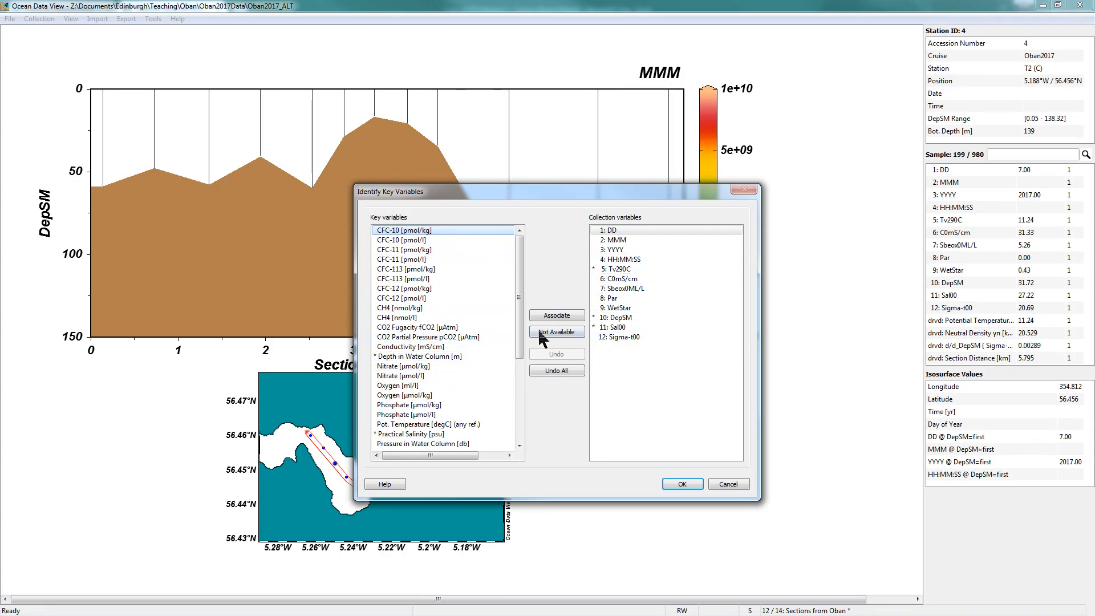
click(445, 356)
click(641, 318)
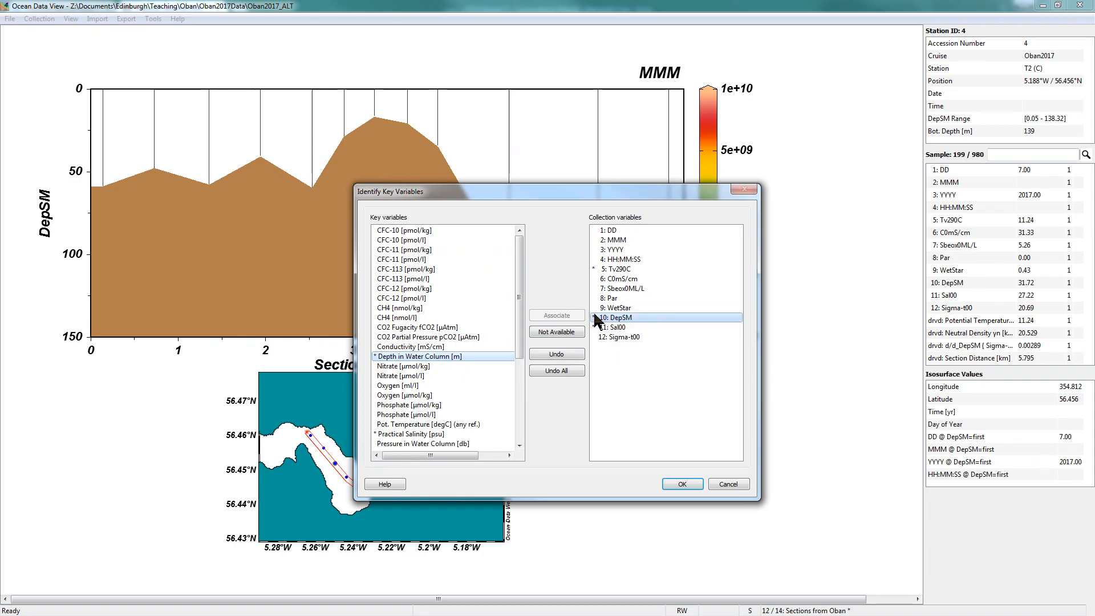
click(563, 354)
click(688, 484)
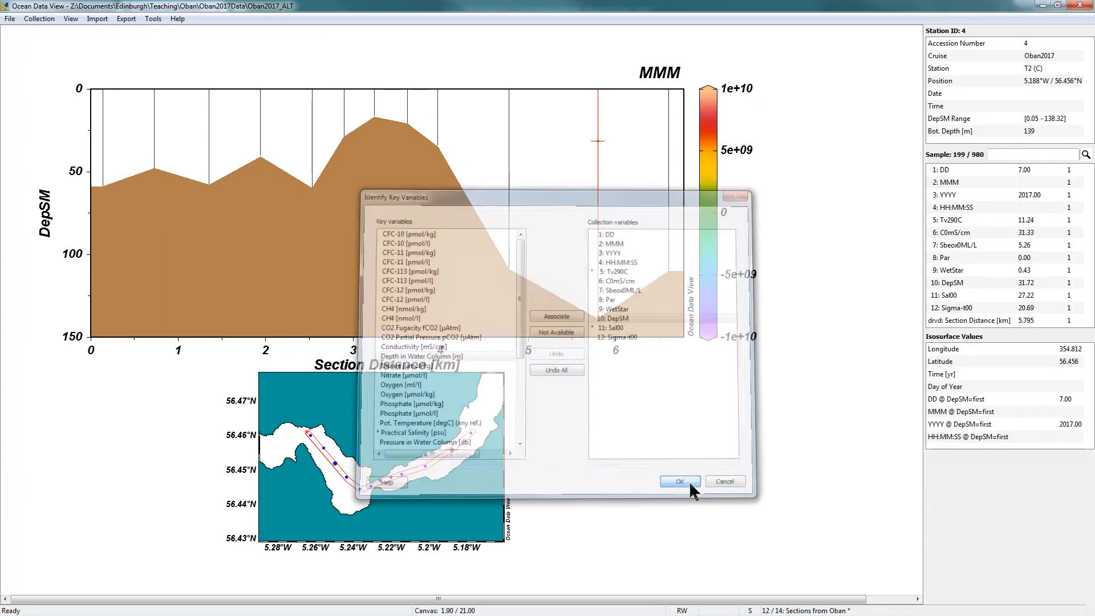
- Set the section plot's Z-axis variable to Sal00, leaving the X-axis variable as it is
click(569, 249)
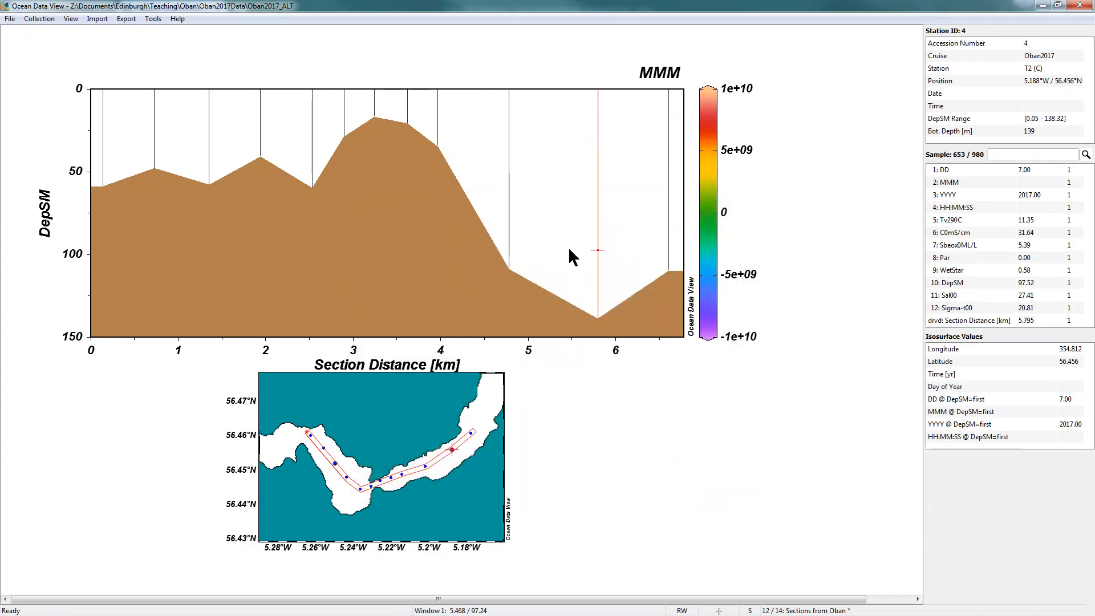
key(x)
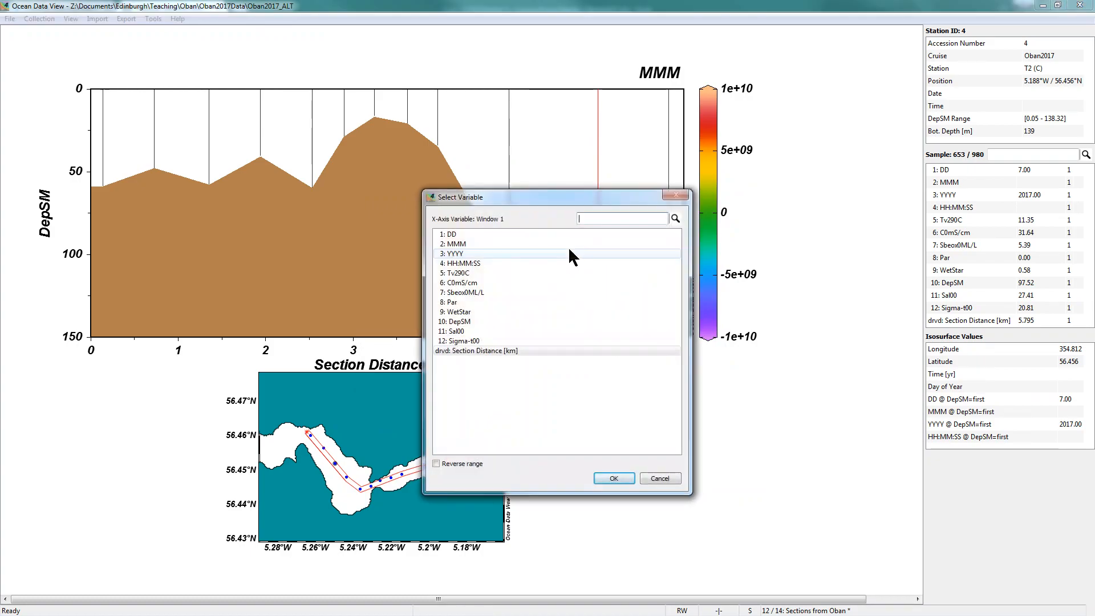
click(660, 477)
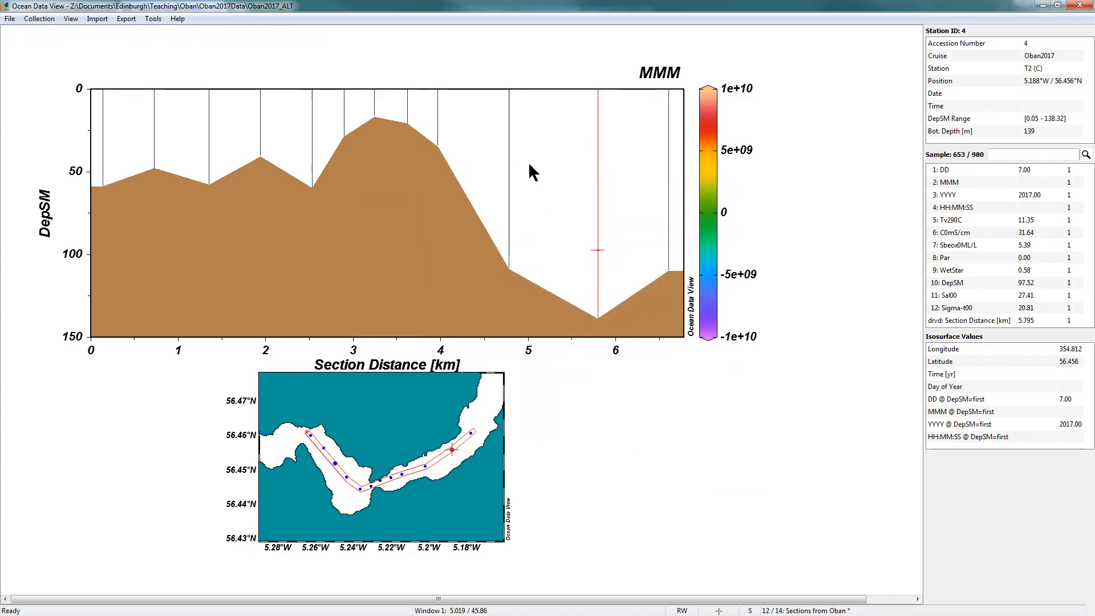
key(z)
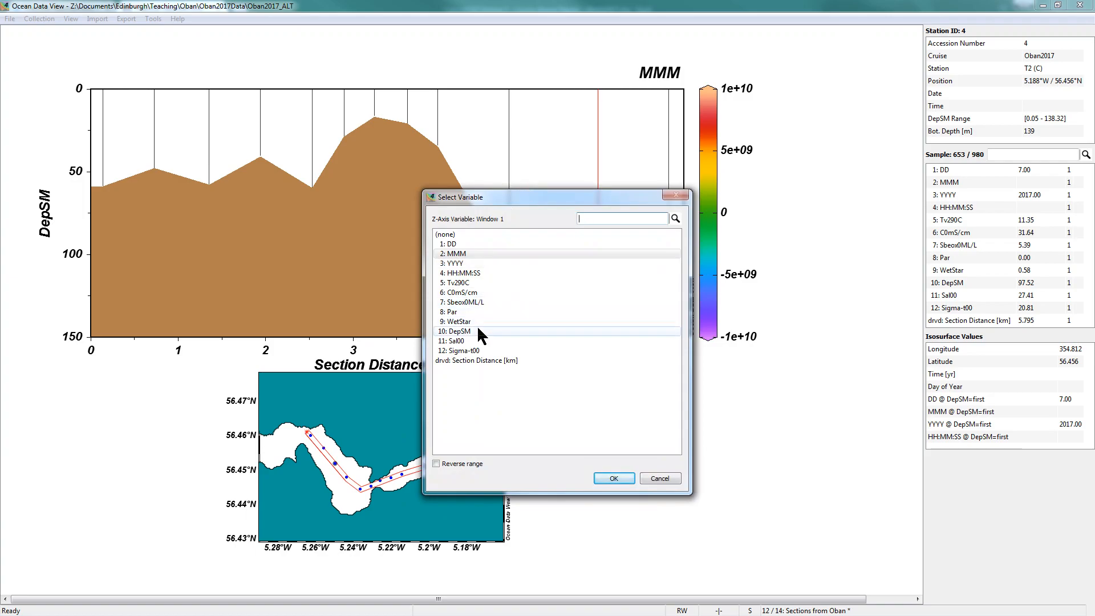
click(480, 339)
click(616, 478)
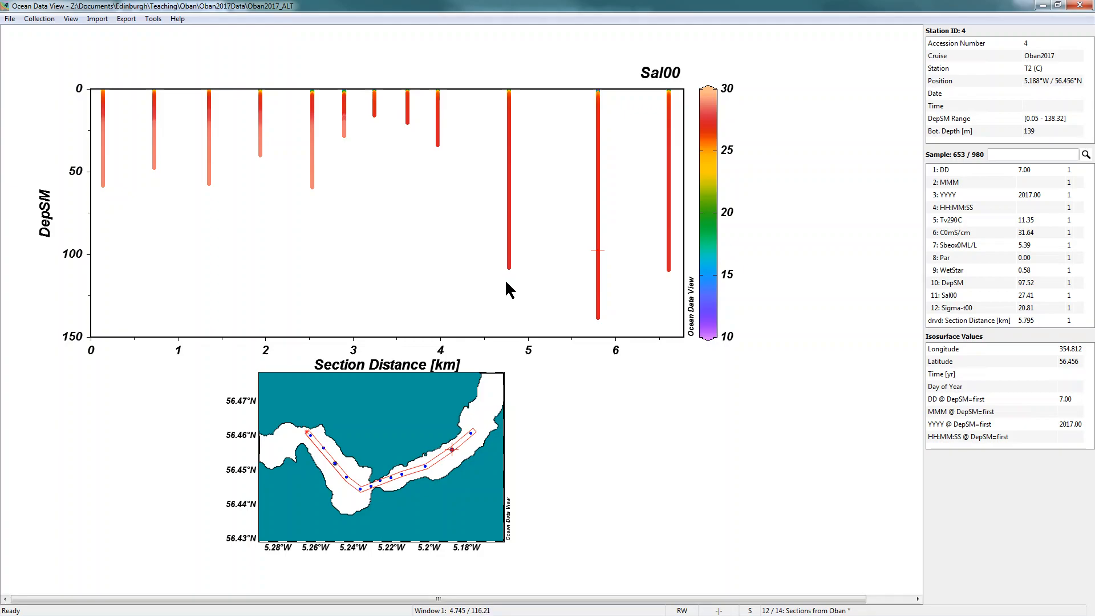
- Examine the collection's general properties and its good coverage criteria without changing them
click(44, 22)
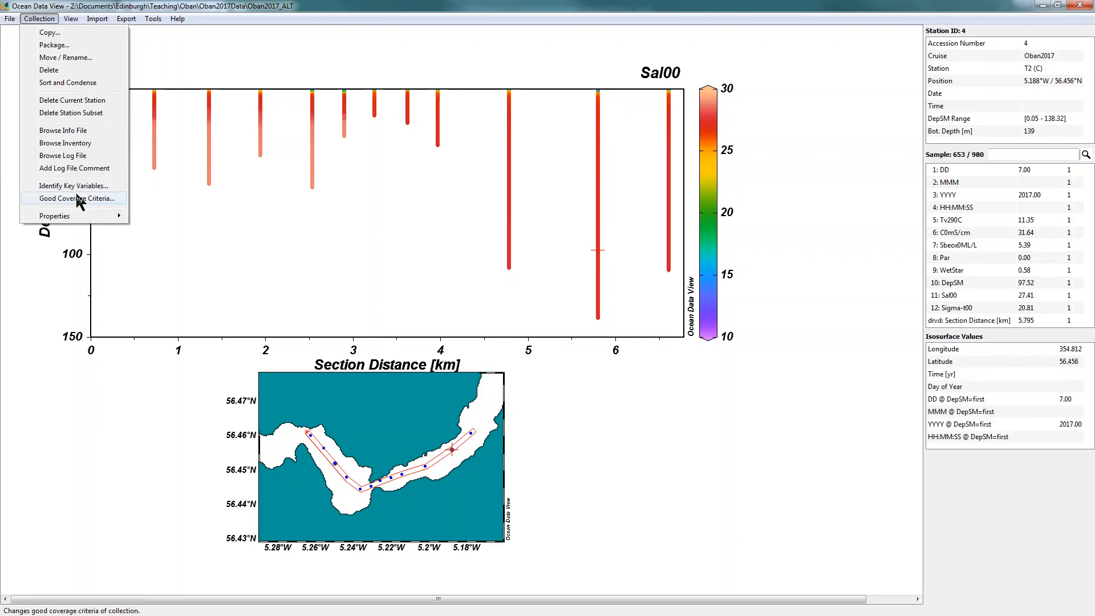
mouse_move(78, 217)
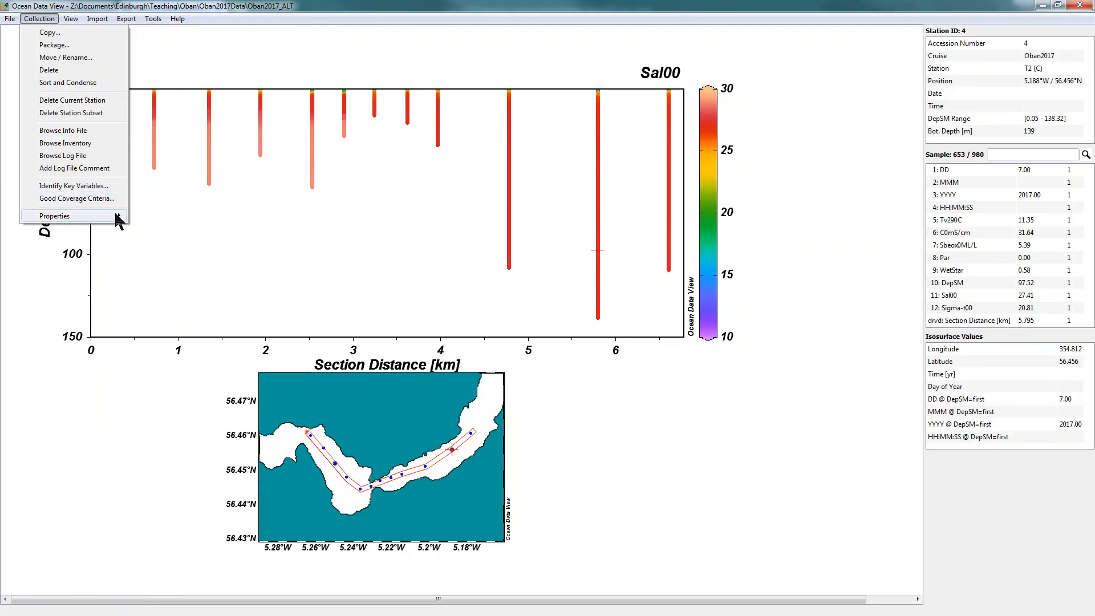
click(156, 221)
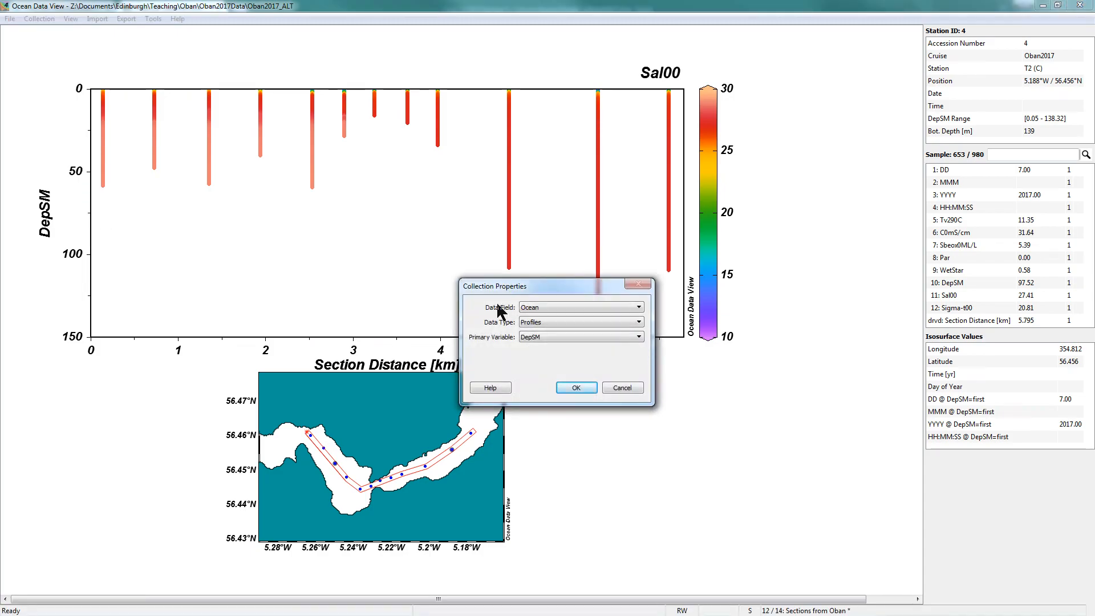
click(632, 387)
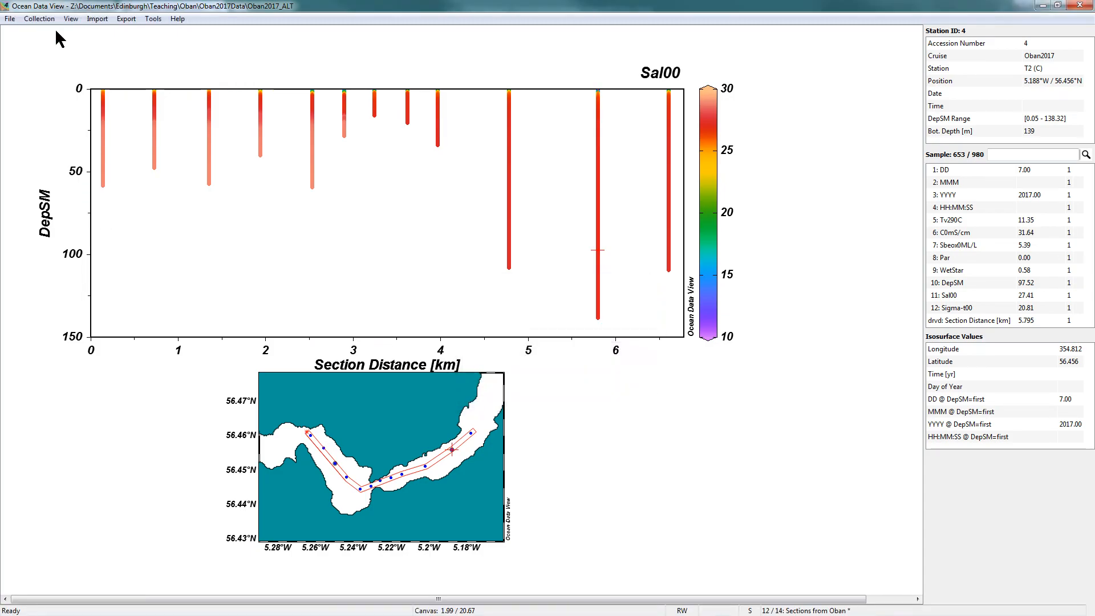
click(39, 19)
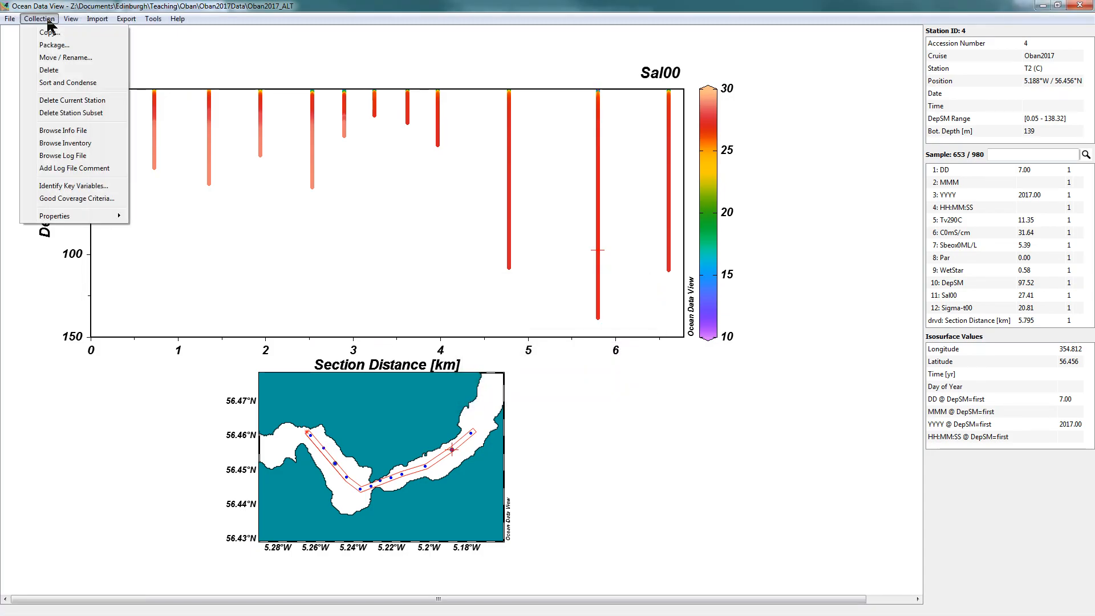
click(88, 199)
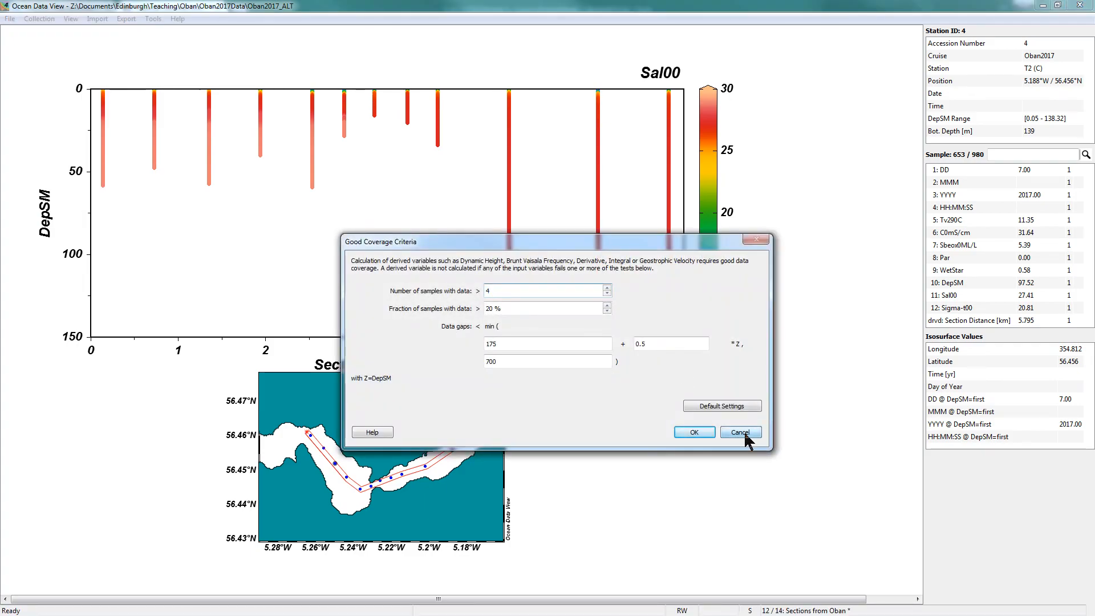
click(743, 433)
- Select DepSM as the collection's primary variable and apply the collection properties
click(39, 18)
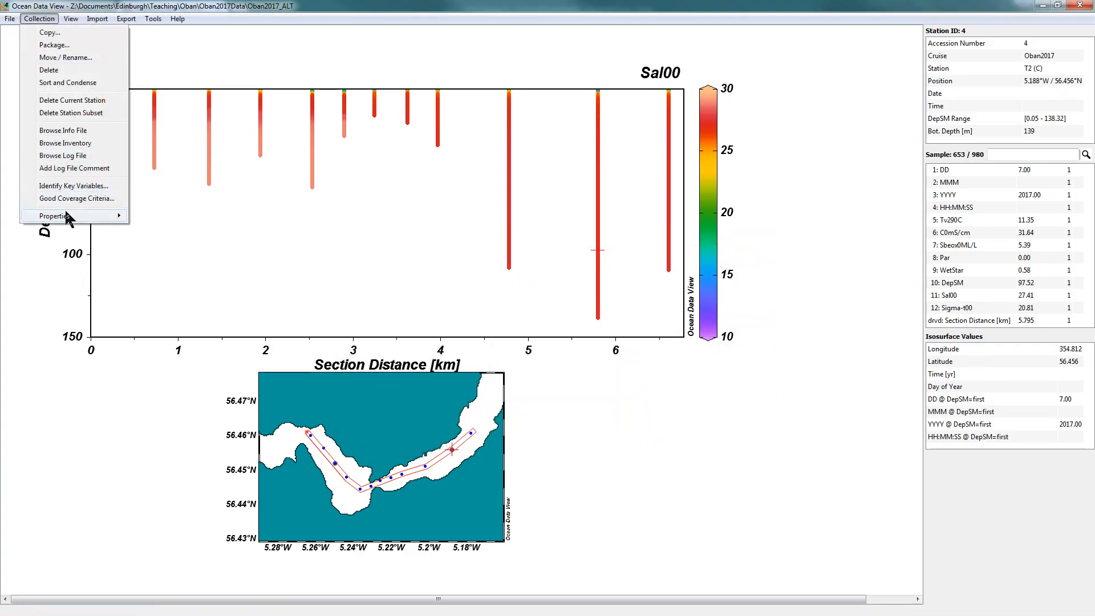
mouse_move(66, 217)
click(171, 221)
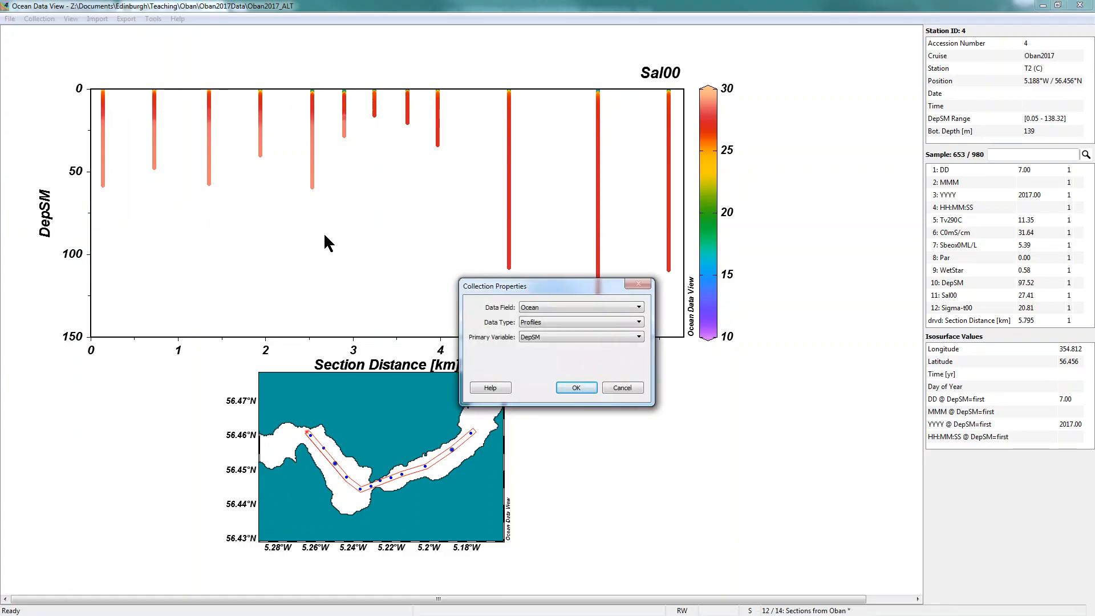
click(567, 337)
click(555, 409)
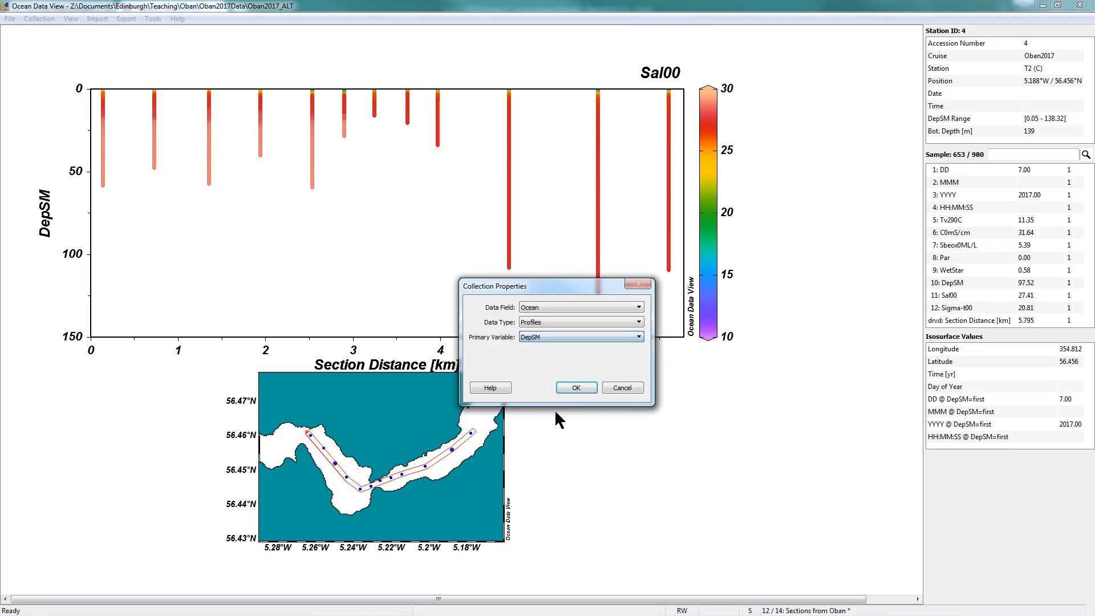
click(567, 390)
- Associate the key variable Depth in Water Column [m] with DepSM, and check the variables offered for the plot's Z-axis
click(40, 19)
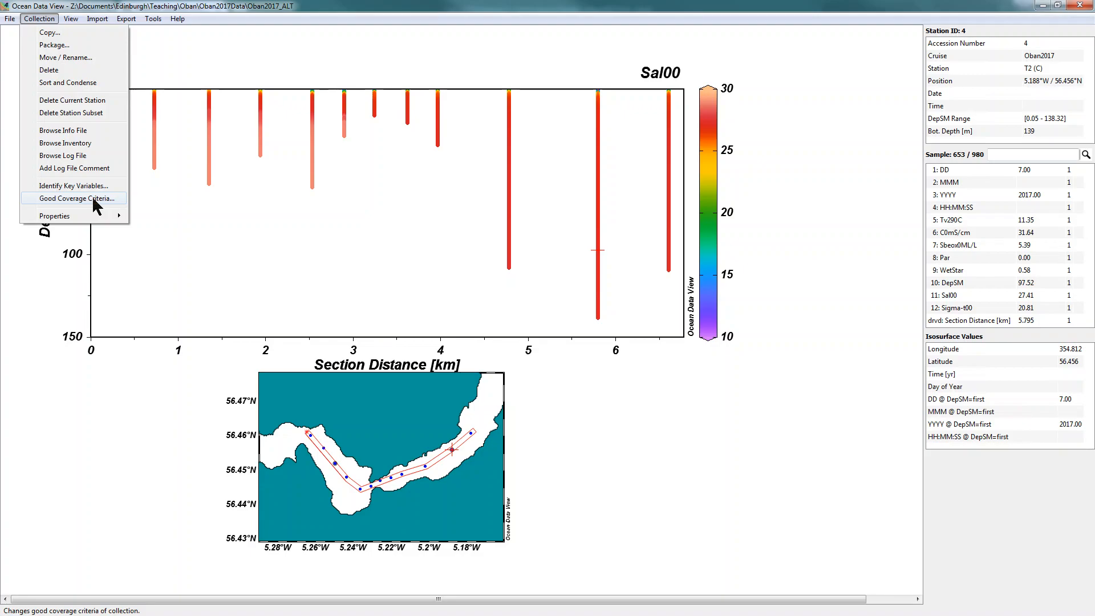
click(80, 186)
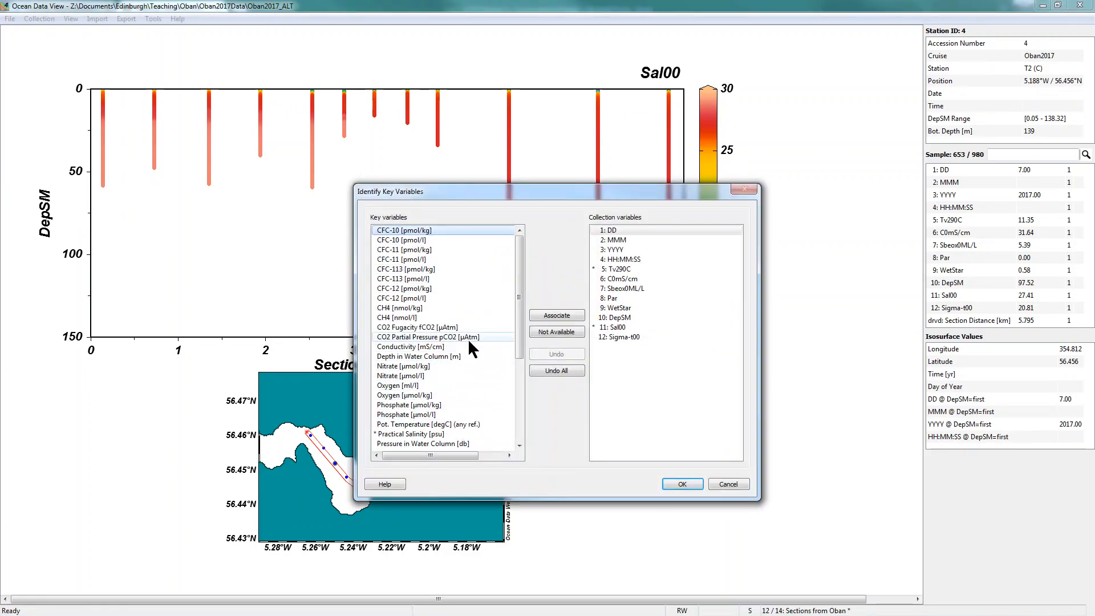
click(450, 357)
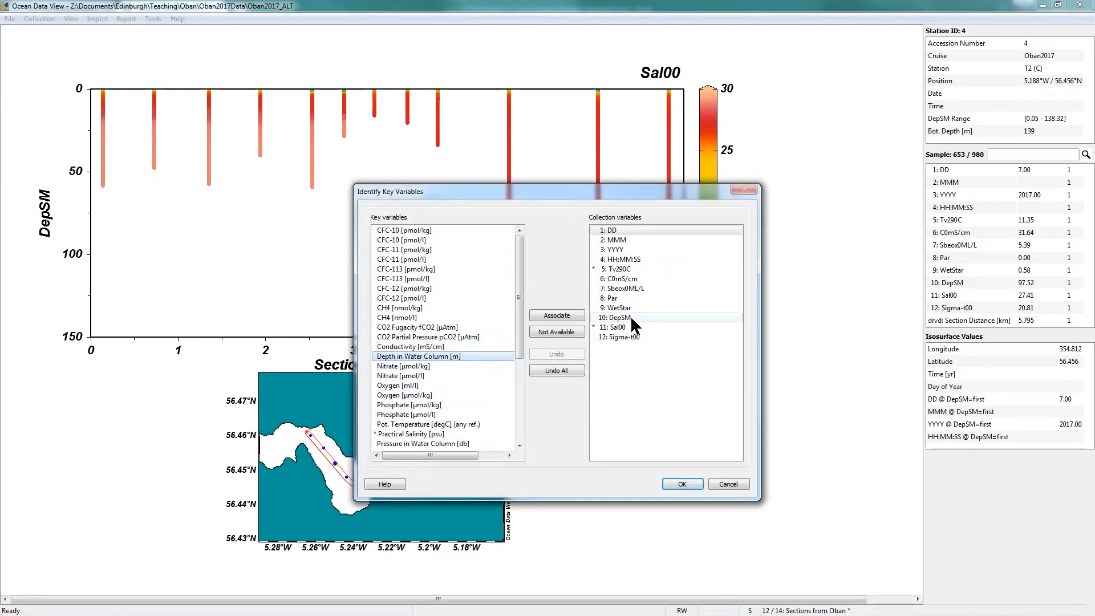
click(631, 318)
click(567, 317)
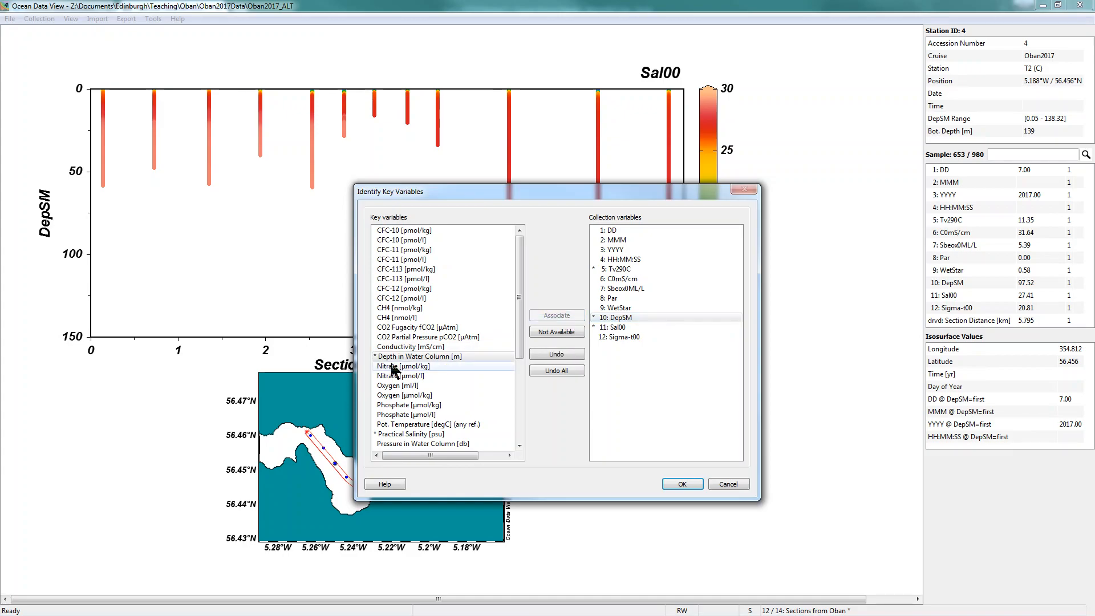
click(682, 483)
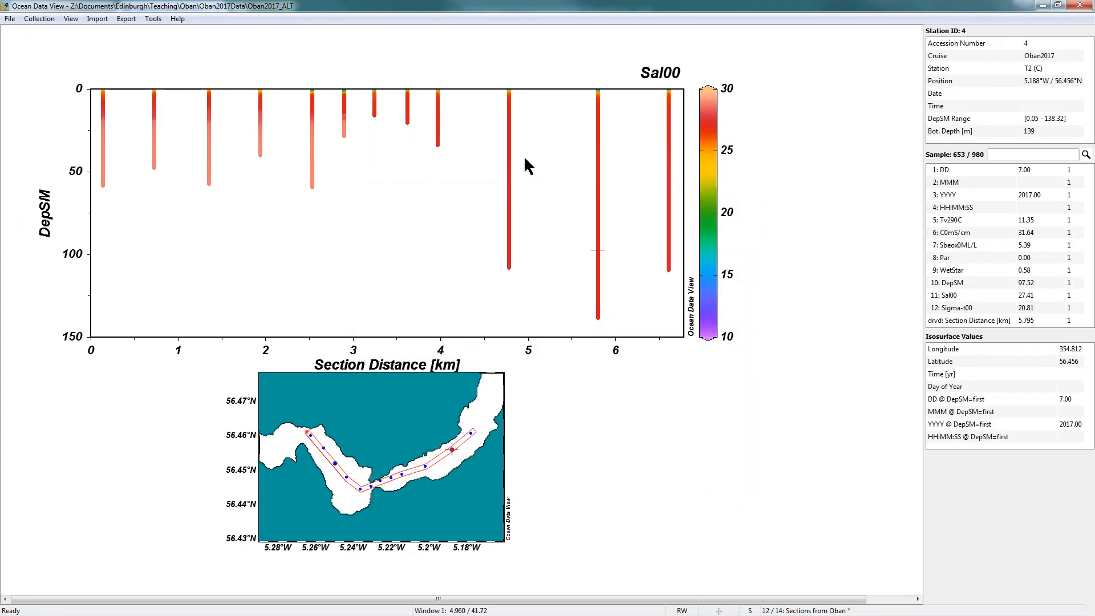
key(z)
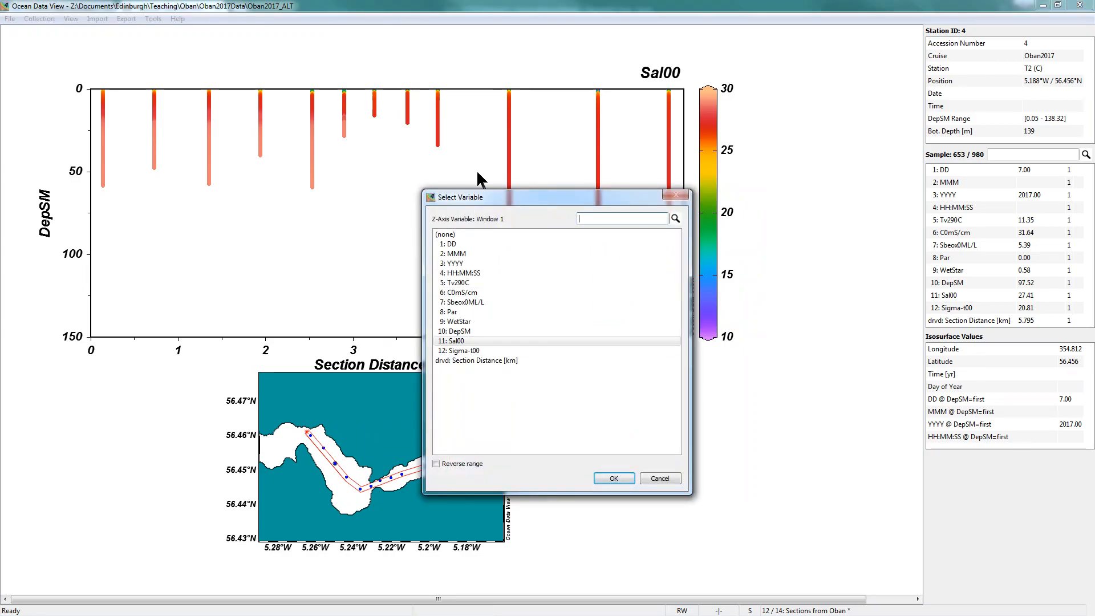
click(651, 477)
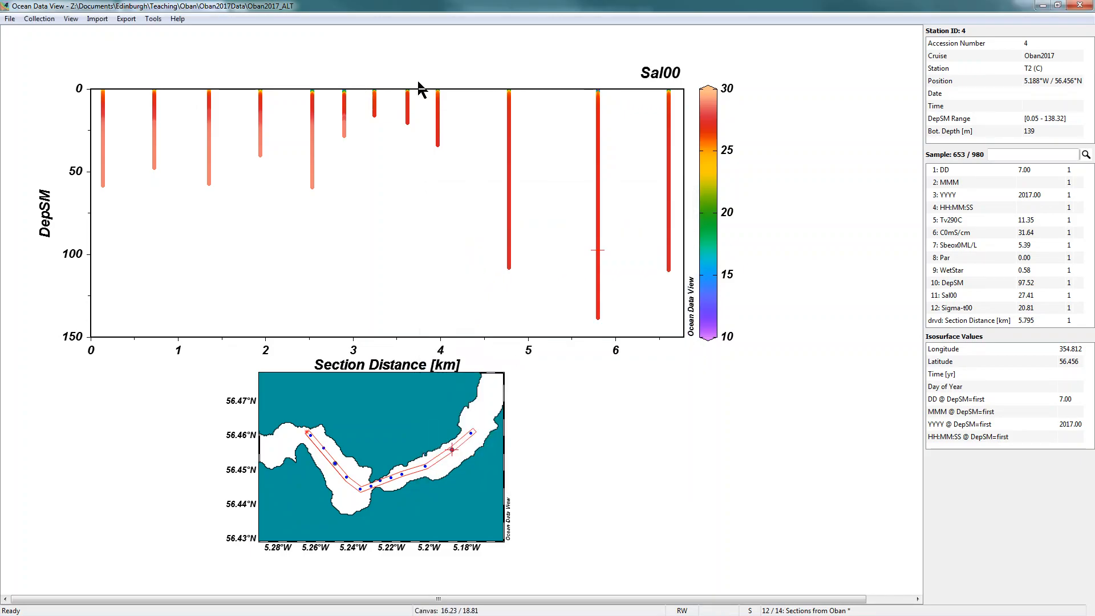
- Set the section plot's Z-axis variable to WetStar
right_click(468, 134)
click(535, 330)
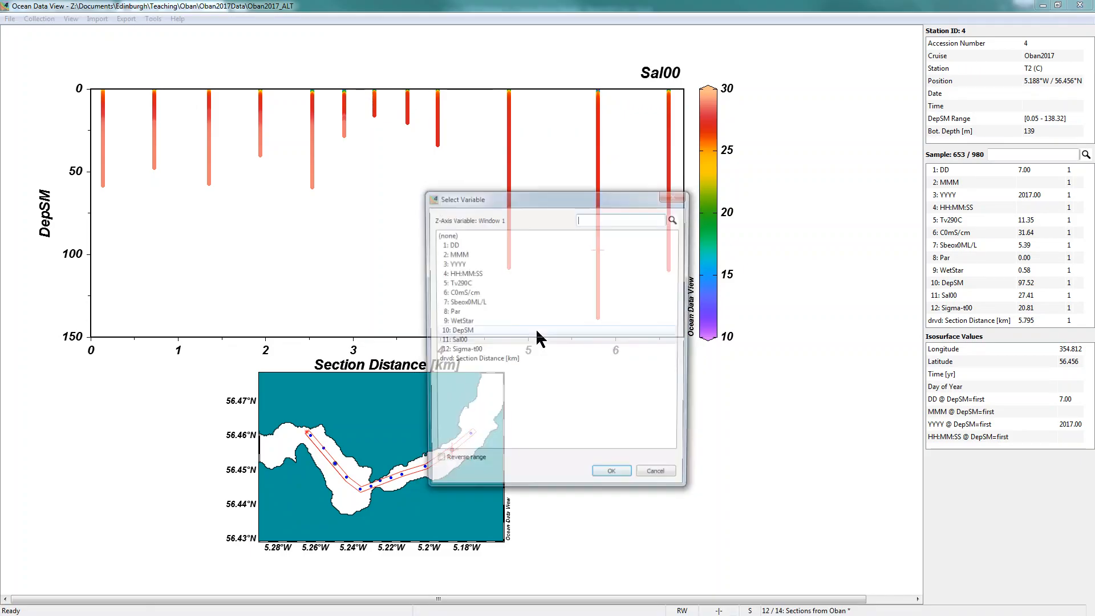
click(465, 321)
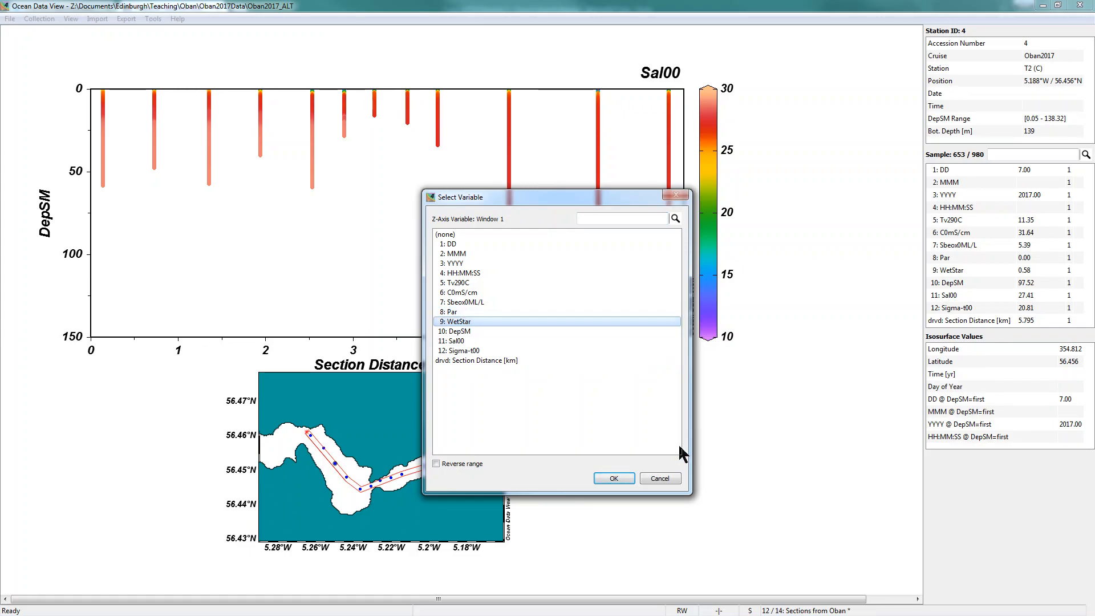
click(619, 478)
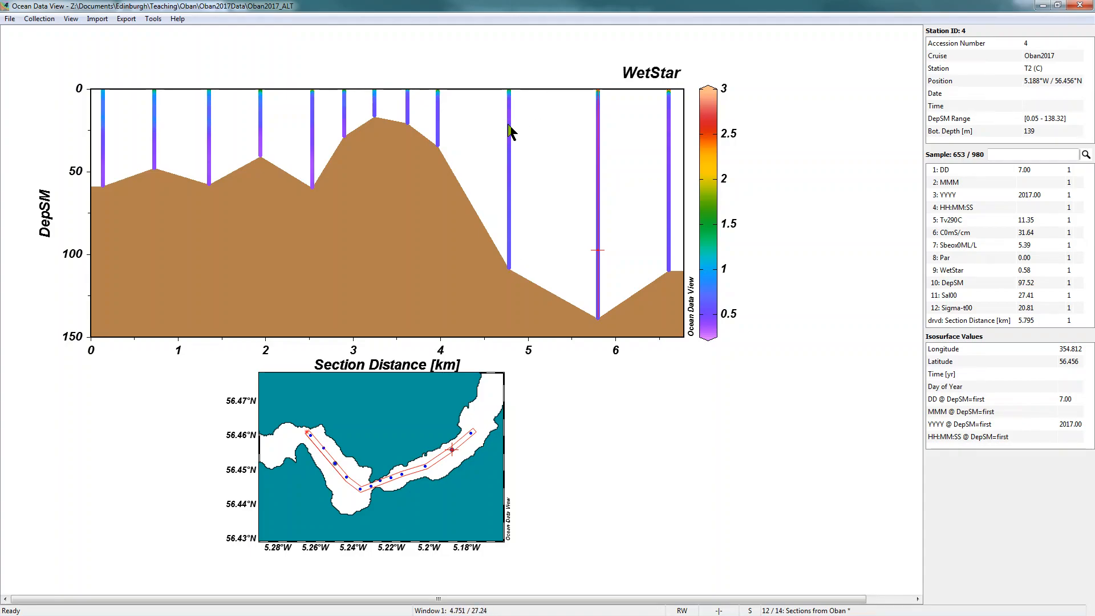
- Display the WetStar section as a gridded field using weighted-average gridding instead of the original data dots
right_click(563, 178)
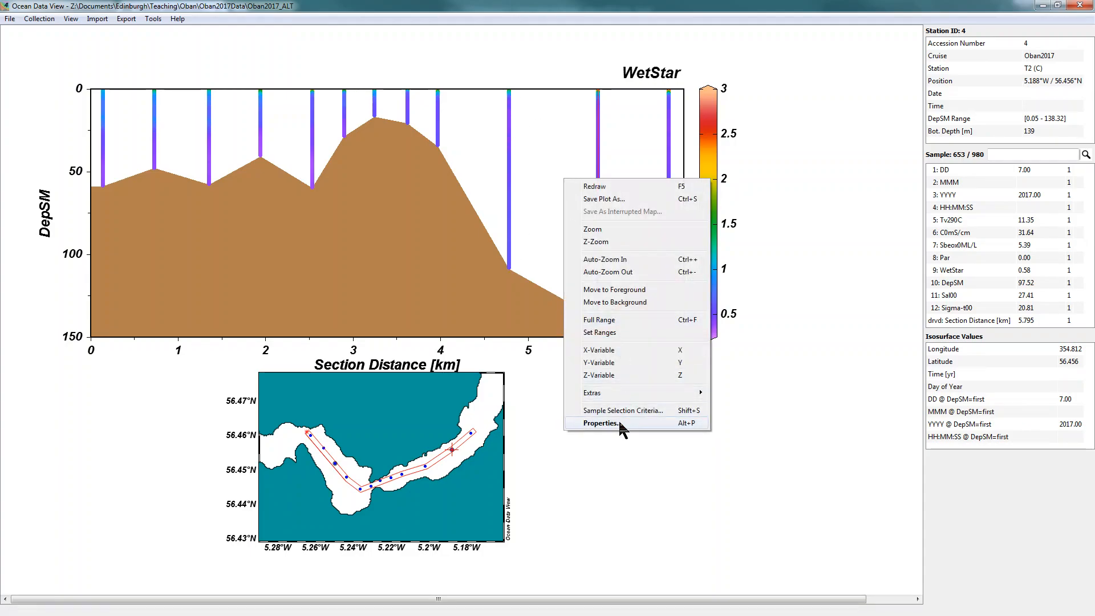
click(533, 153)
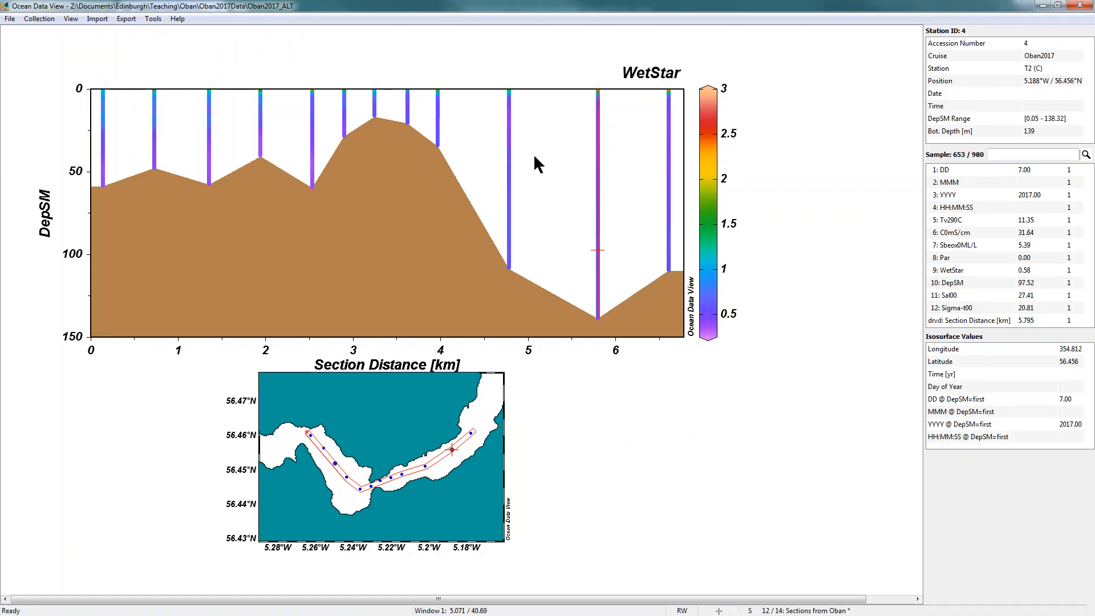
right_click(533, 153)
click(590, 401)
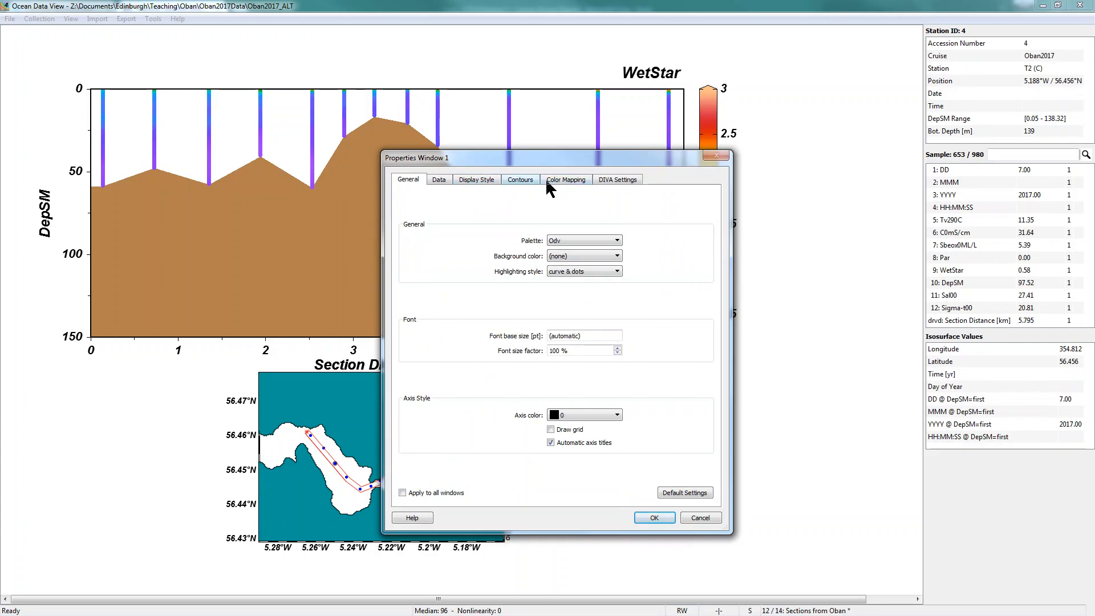
click(473, 180)
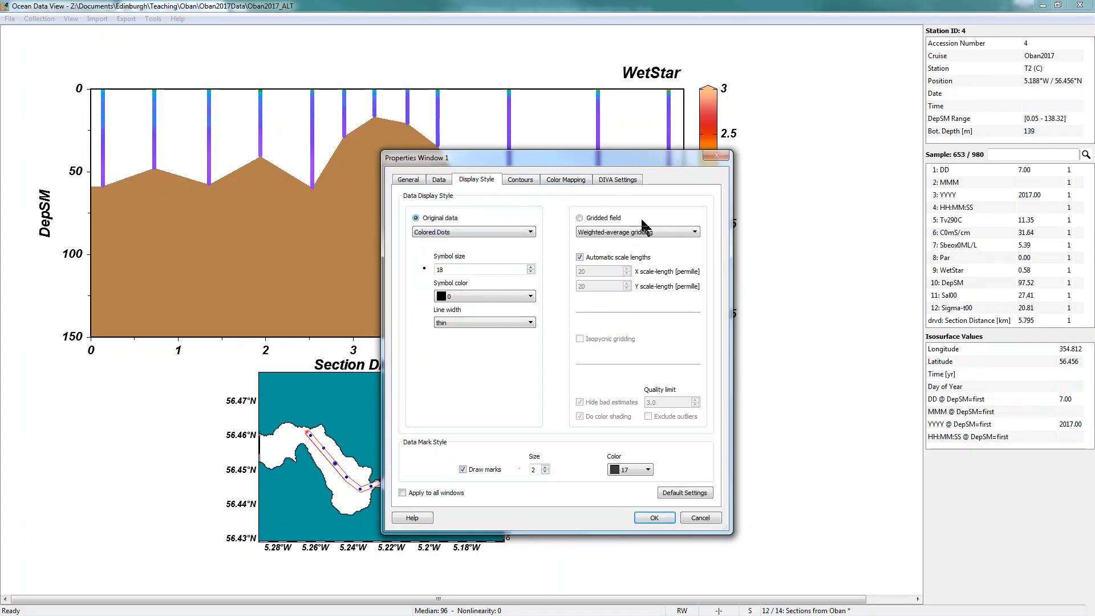
click(579, 218)
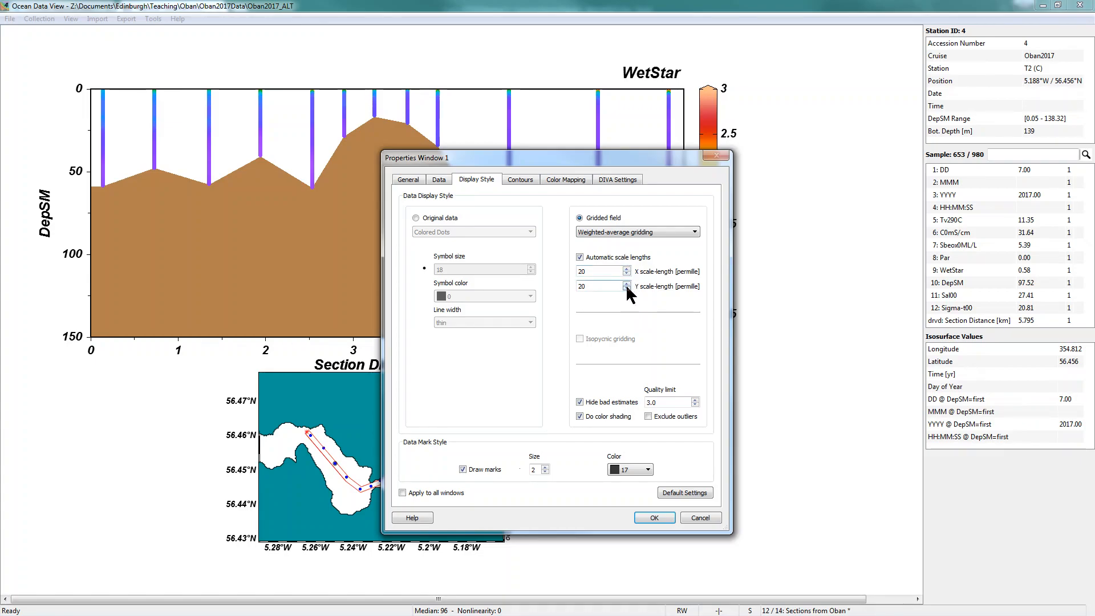
click(653, 519)
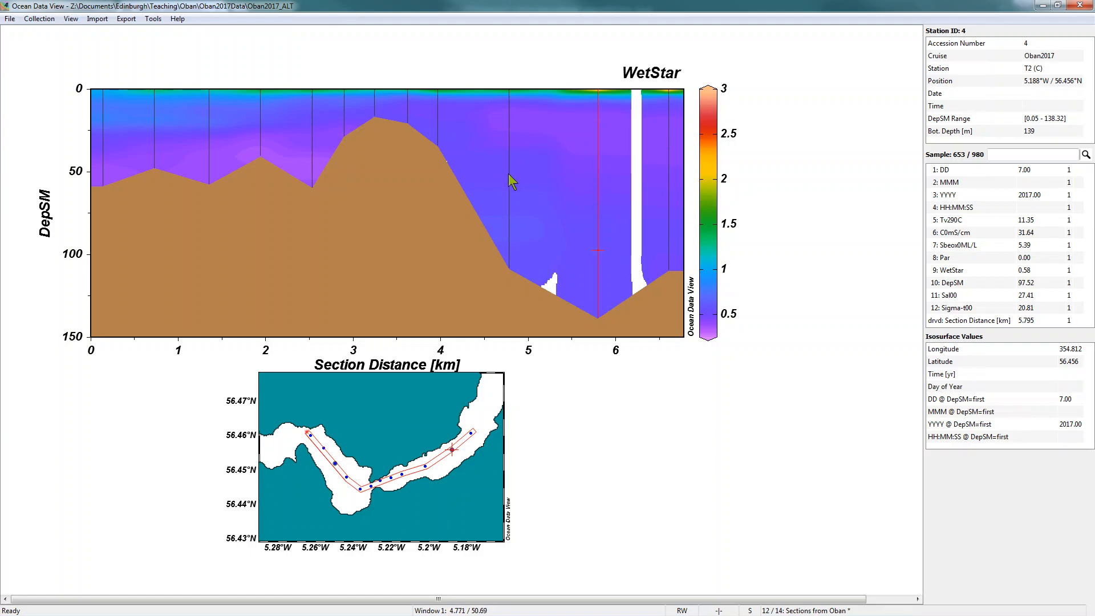
- Turn off automatic scale lengths for the gridded field and set X to 70 and Y to 65 permille
right_click(523, 193)
click(606, 425)
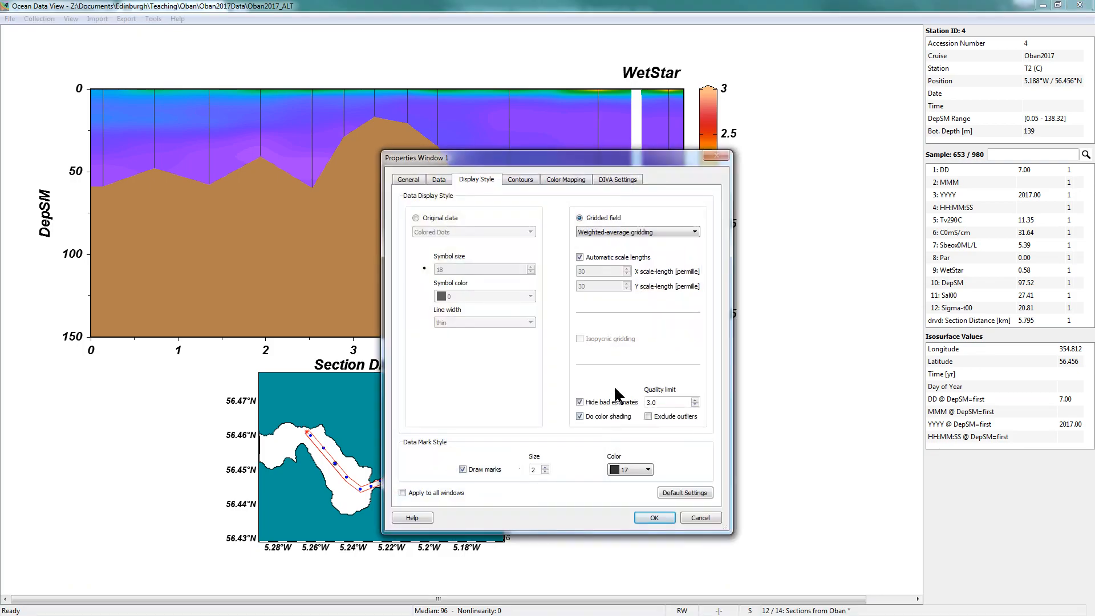
click(580, 258)
click(626, 269)
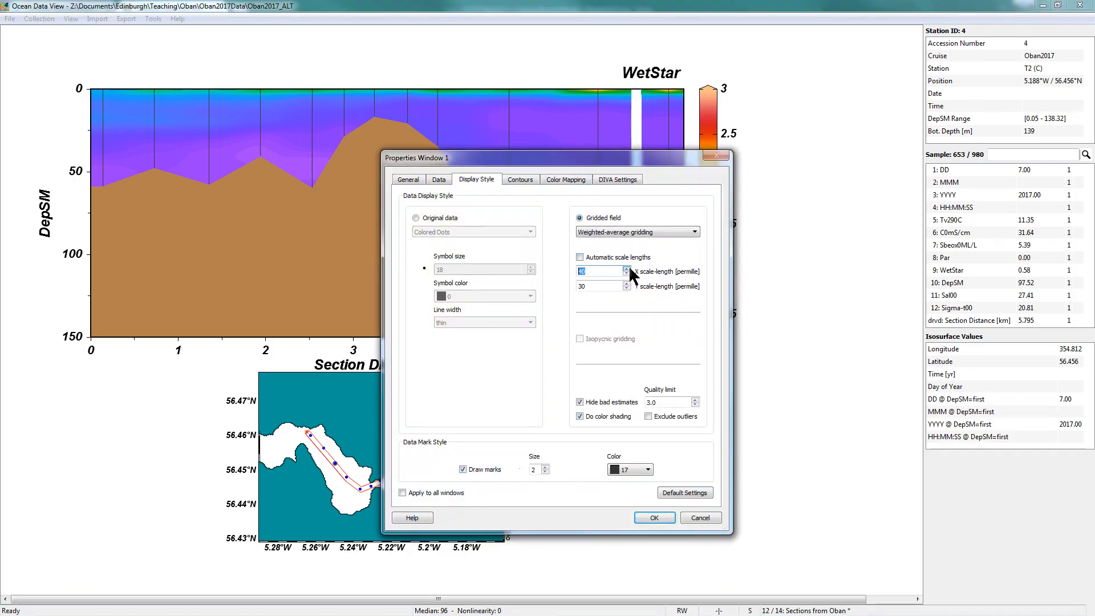
click(625, 283)
click(626, 284)
click(625, 283)
click(626, 269)
click(626, 269)
click(657, 515)
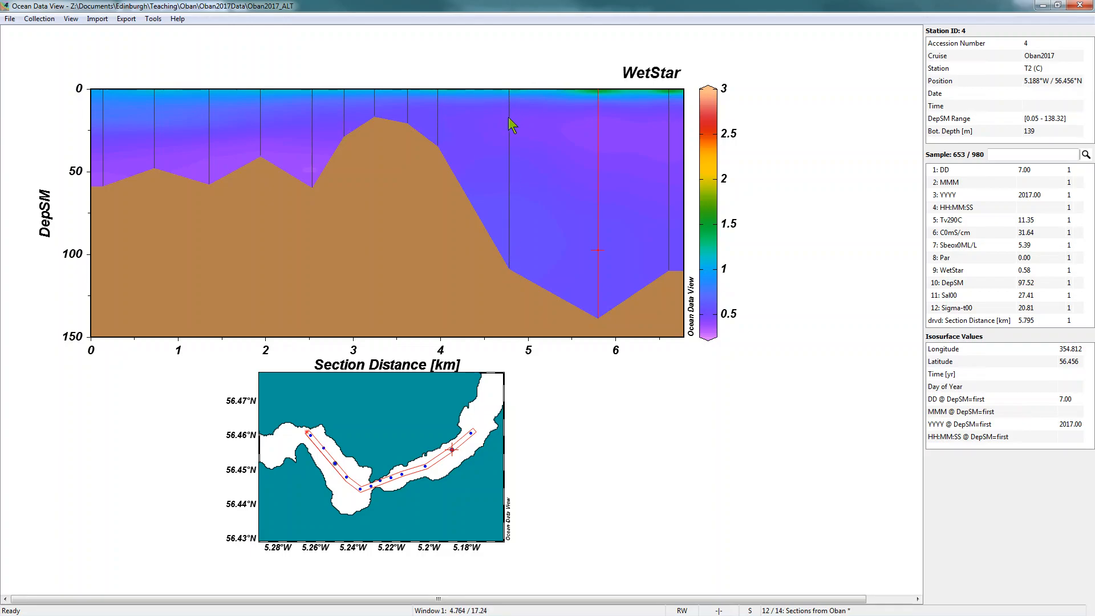
- Reduce the gridding scale lengths to 40 permille for X and 10 permille for Y, and apply them to the plot
right_click(497, 135)
click(572, 384)
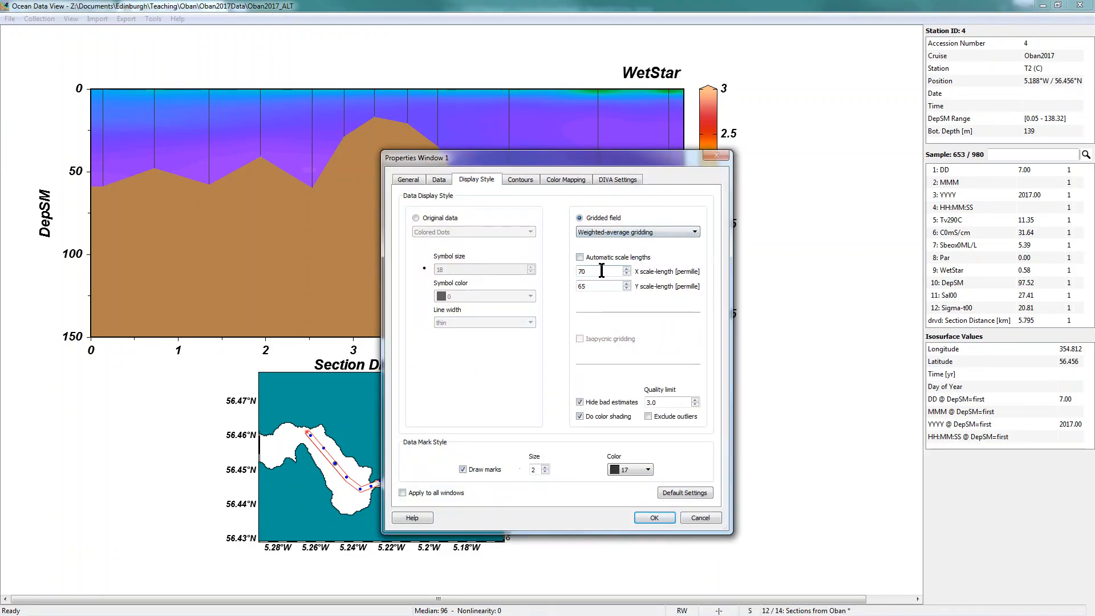
click(627, 273)
click(627, 274)
click(628, 274)
click(627, 274)
click(627, 289)
click(626, 289)
click(626, 288)
click(626, 288)
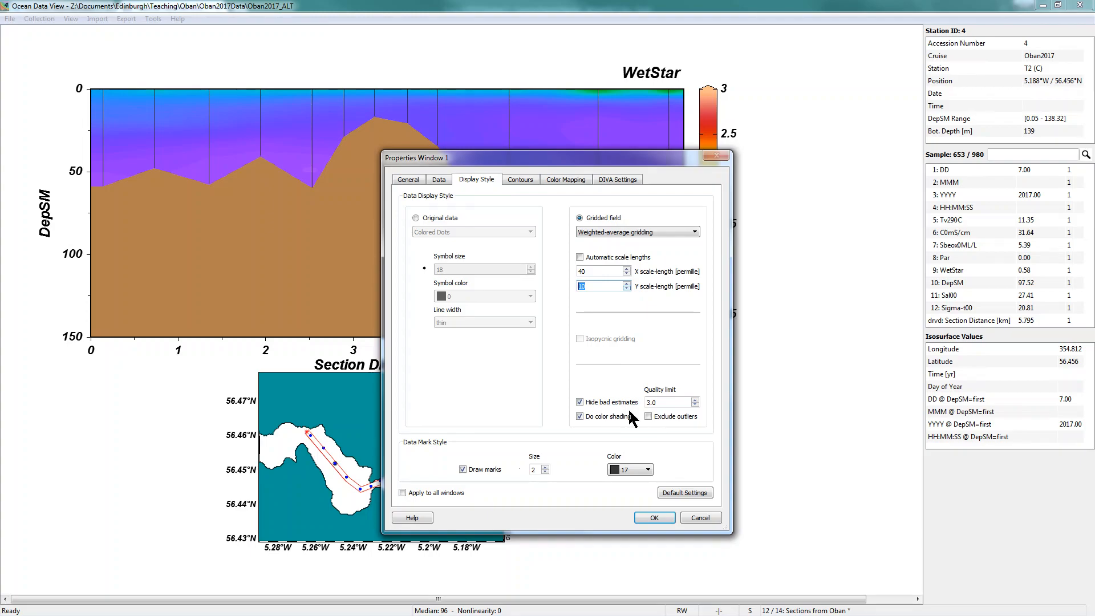
click(655, 518)
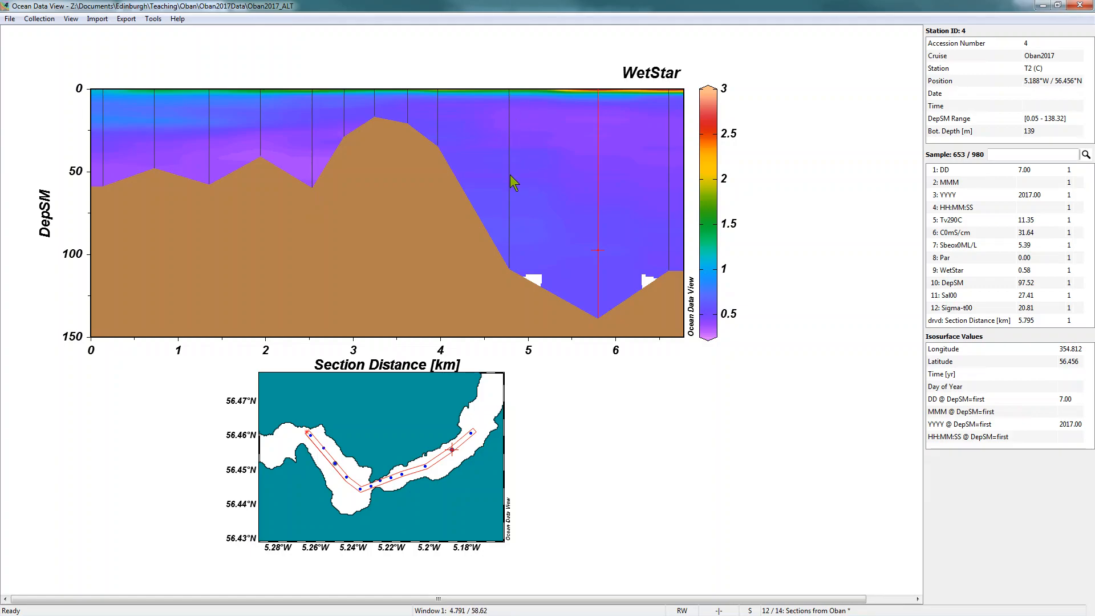
- Examine the section plot's data mark style options without changing them
right_click(532, 199)
click(570, 443)
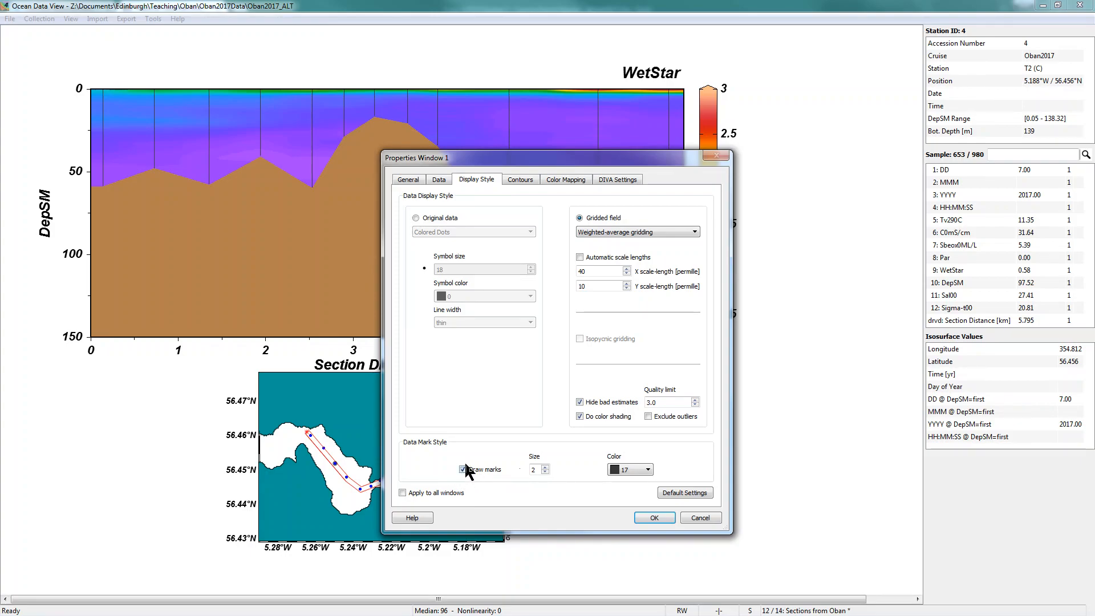
click(655, 519)
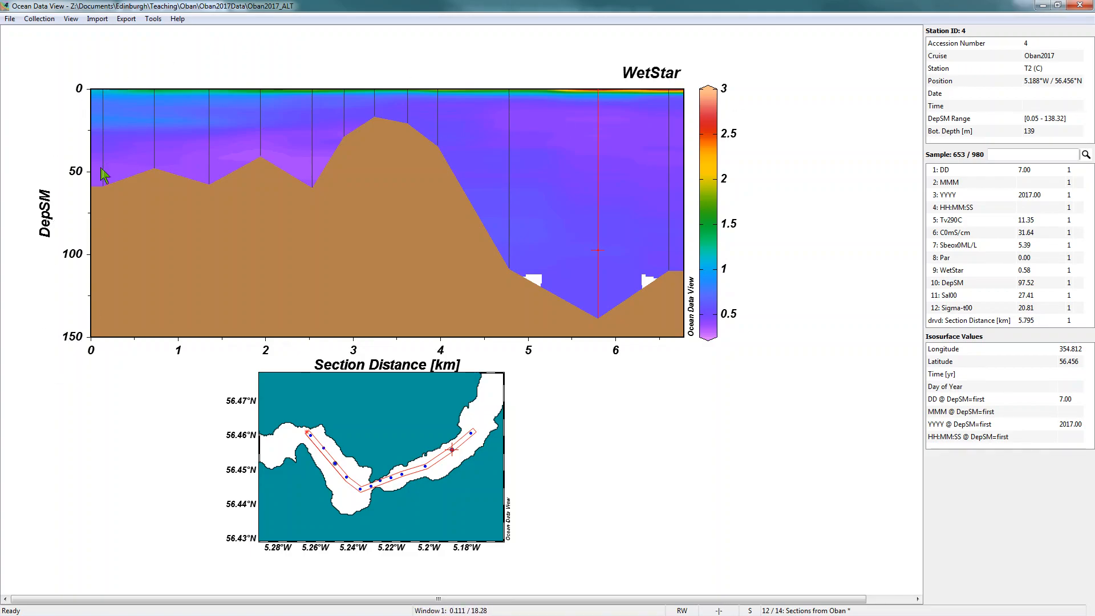
- Set the maximum of the section plot's DepSM axis to 15
right_click(425, 196)
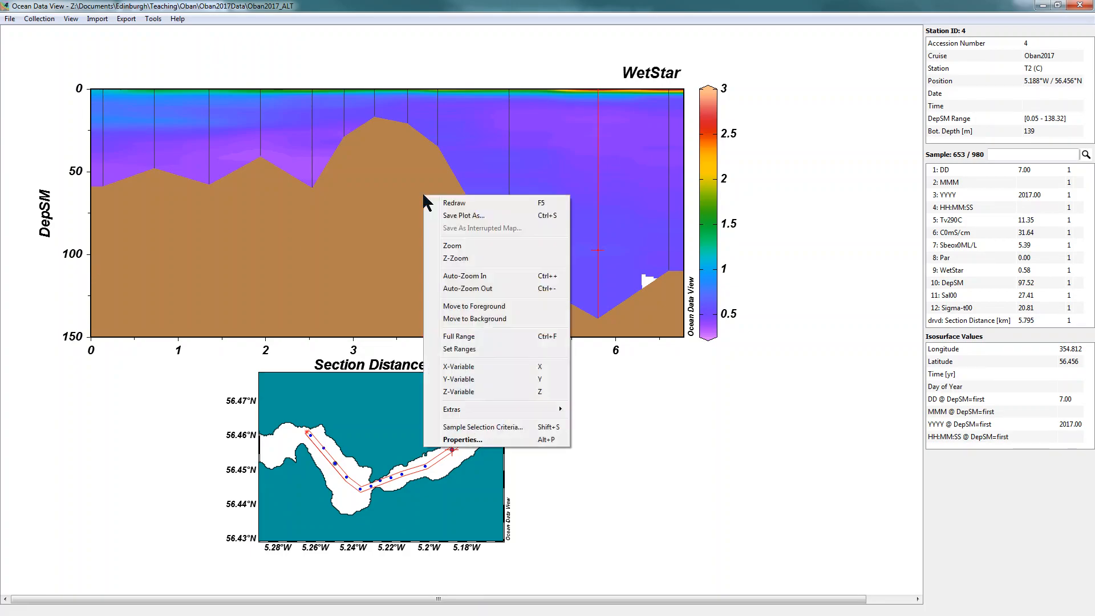
click(478, 348)
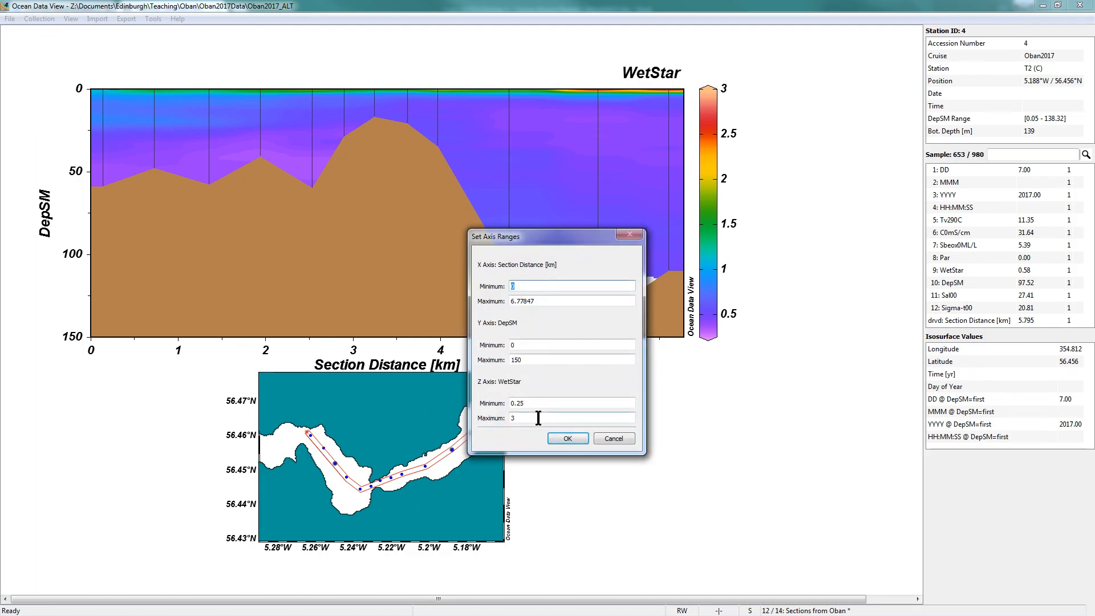
click(528, 359)
drag(526, 360, 510, 360)
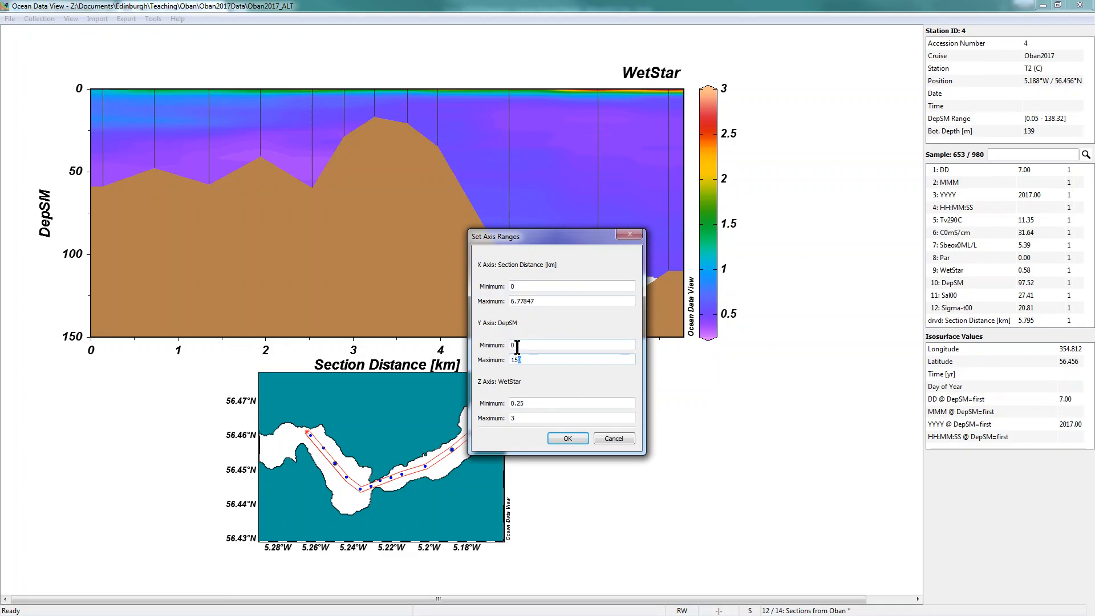
key(BackSpace)
click(567, 438)
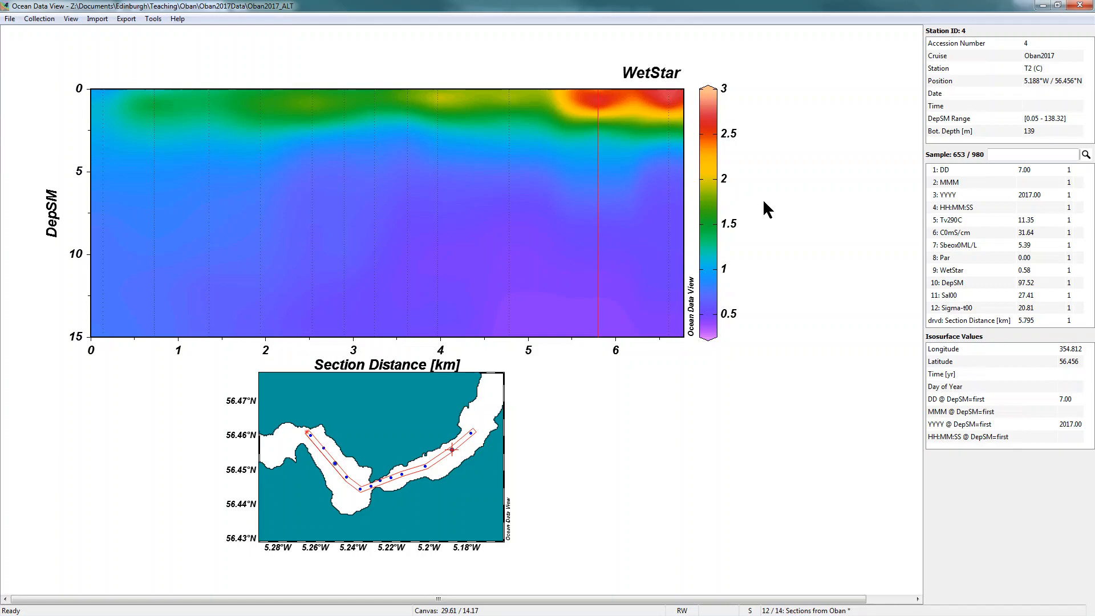
- In the window layout, shrink the section window to about 14.6 by 5.3 units, keeping its upper-right corner in place
right_click(769, 218)
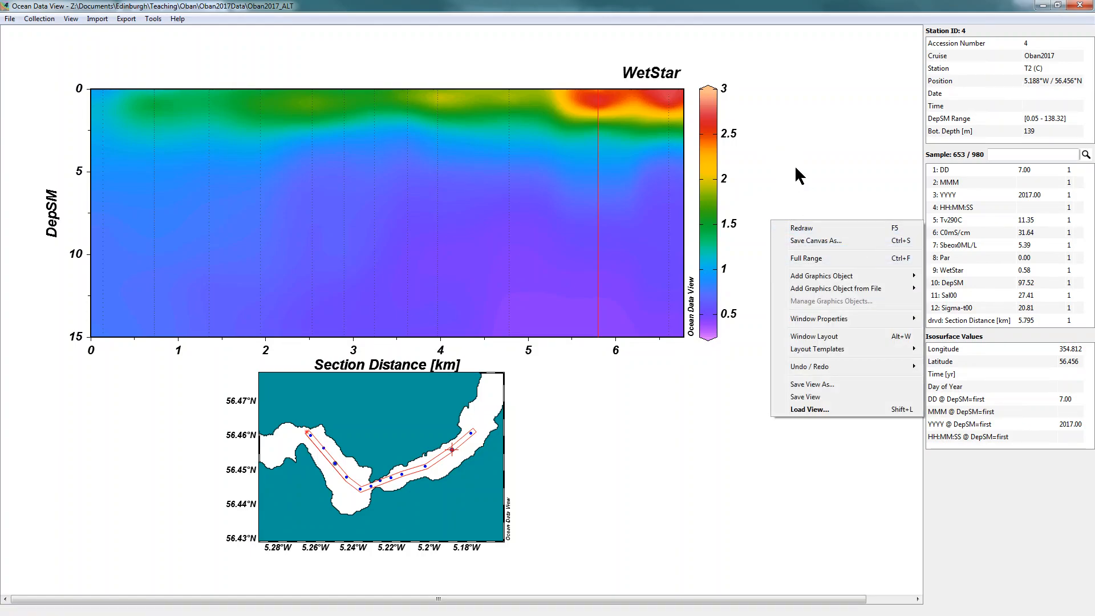
click(814, 337)
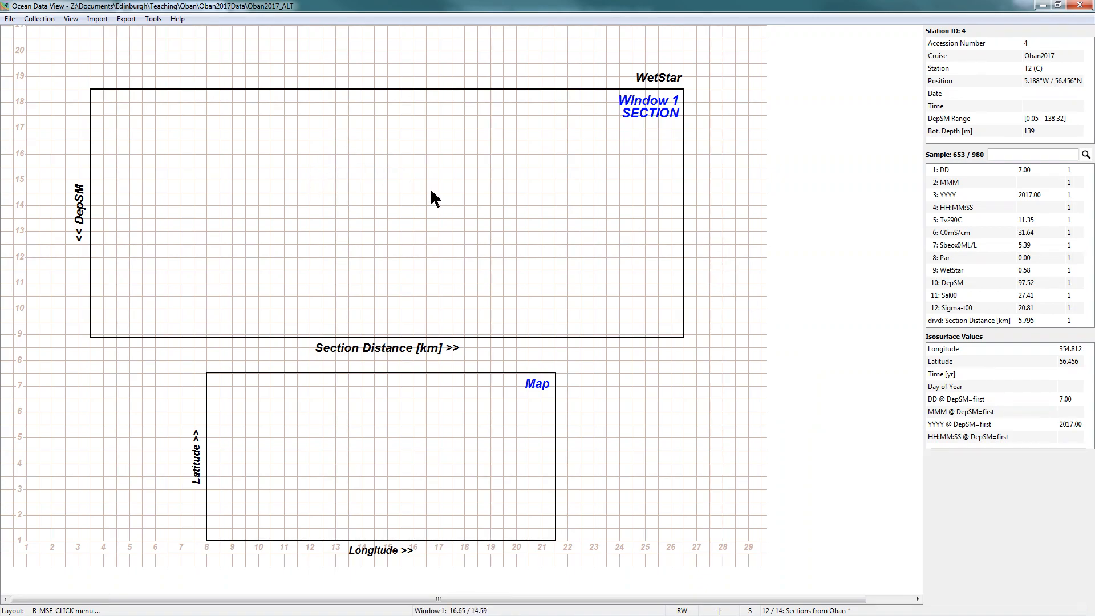
right_click(322, 191)
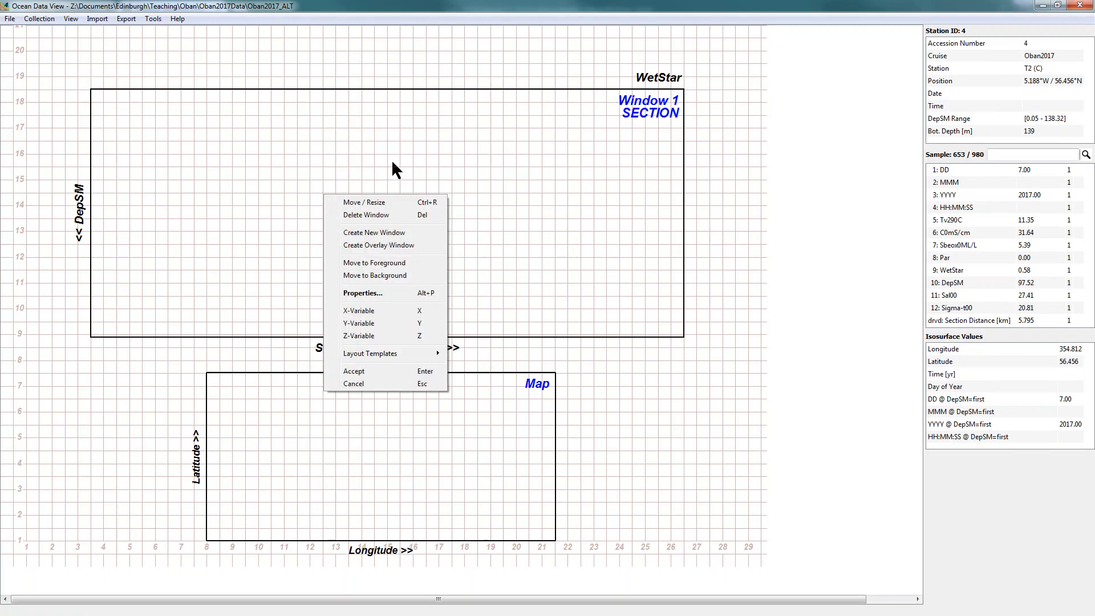
click(389, 202)
drag(91, 339, 306, 226)
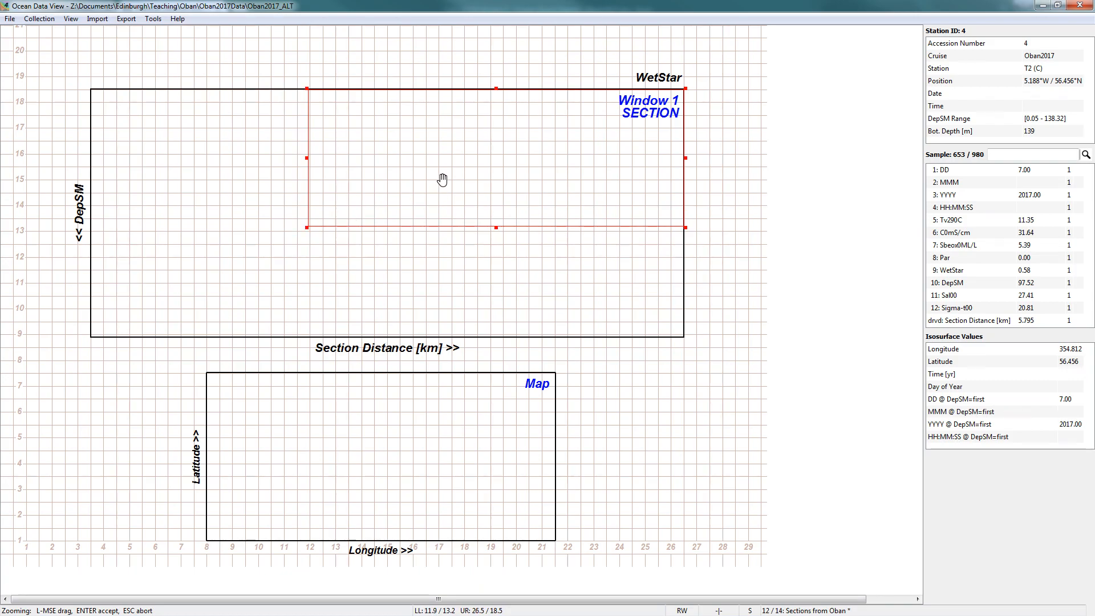
key(Return)
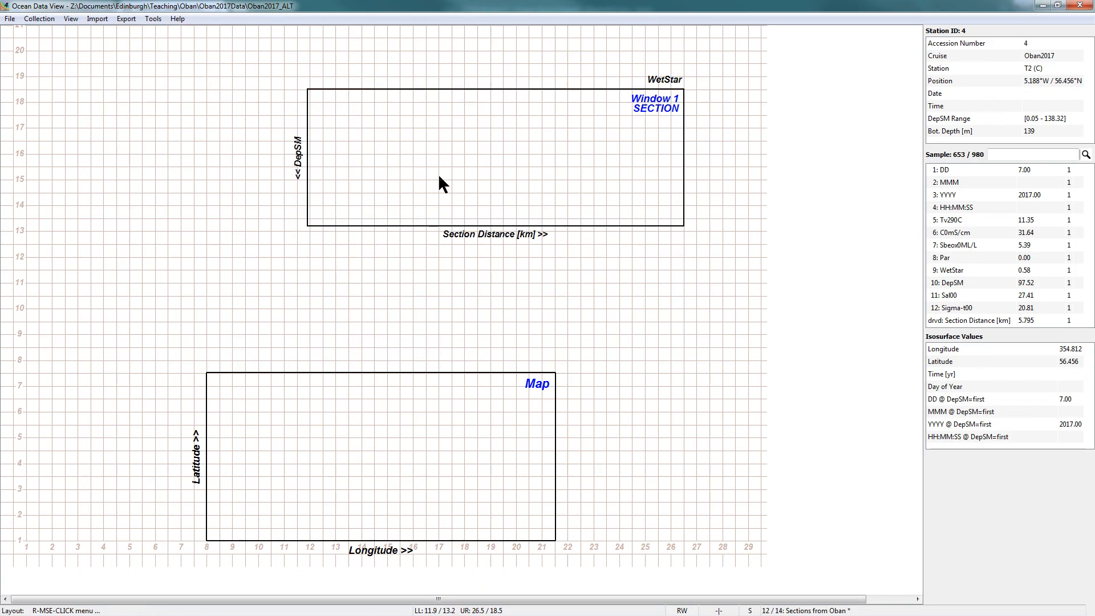
- Shrink the map window to about 9 by 5 units and place it left of the section window with top edges aligned
right_click(411, 391)
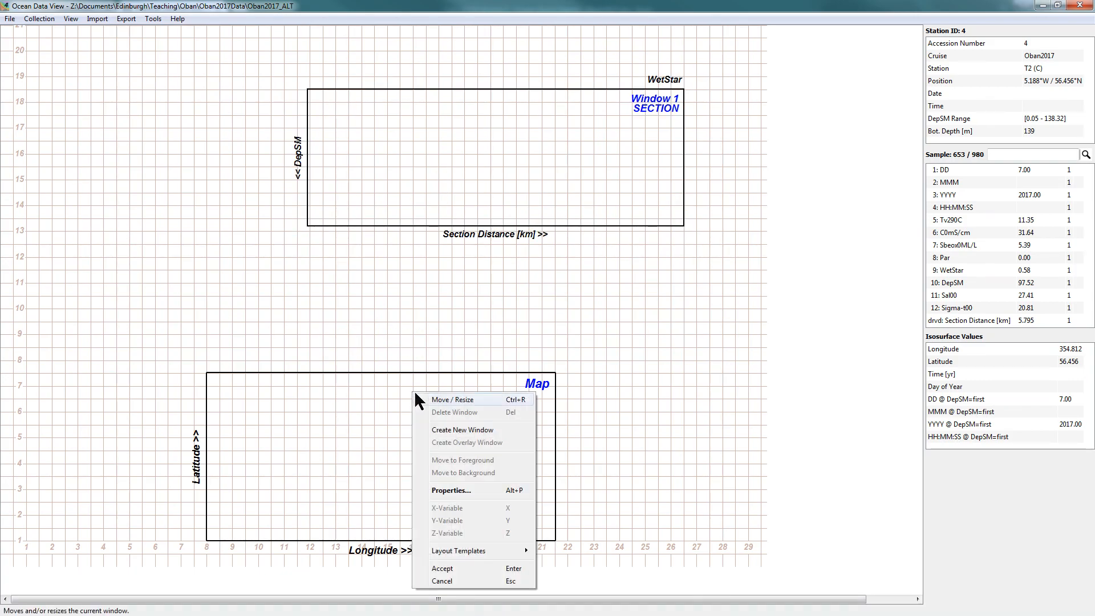
click(462, 400)
drag(384, 540, 377, 485)
drag(419, 445, 257, 164)
drag(391, 204, 270, 216)
key(Return)
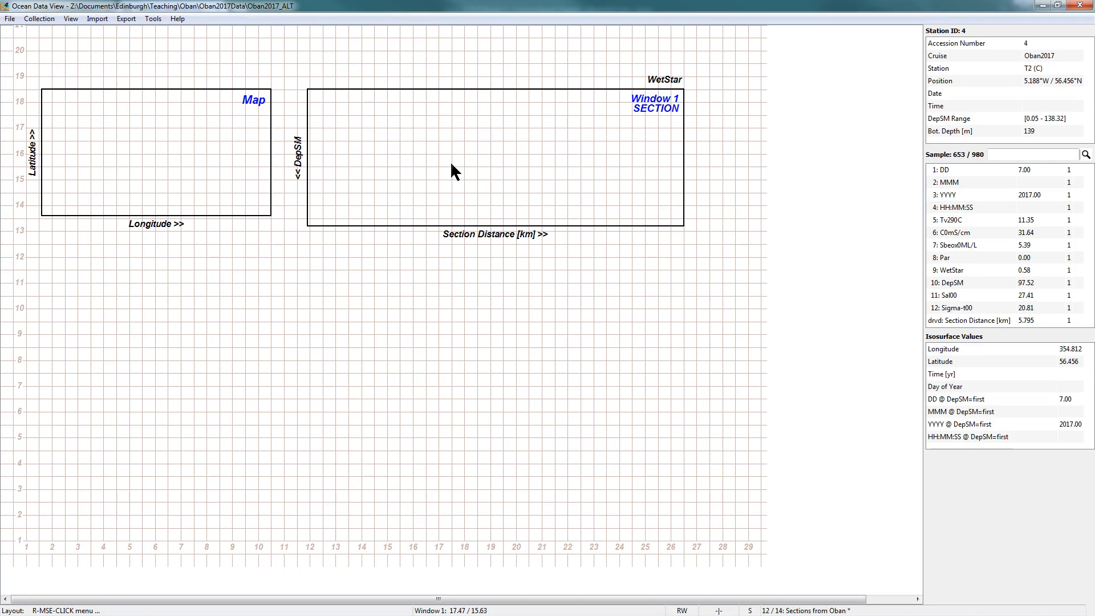
right_click(380, 295)
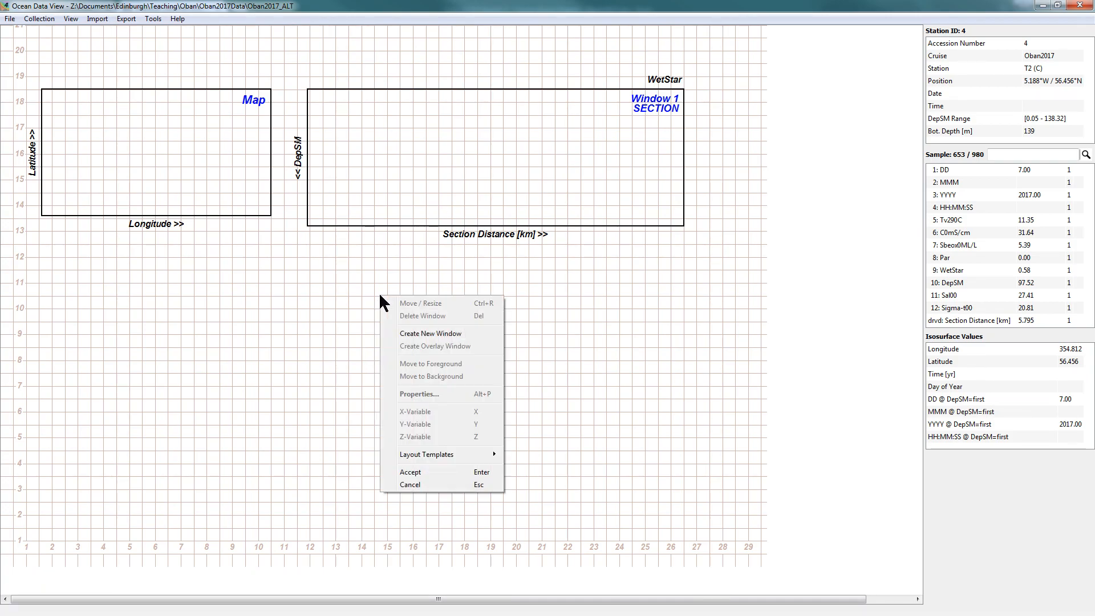
click(450, 334)
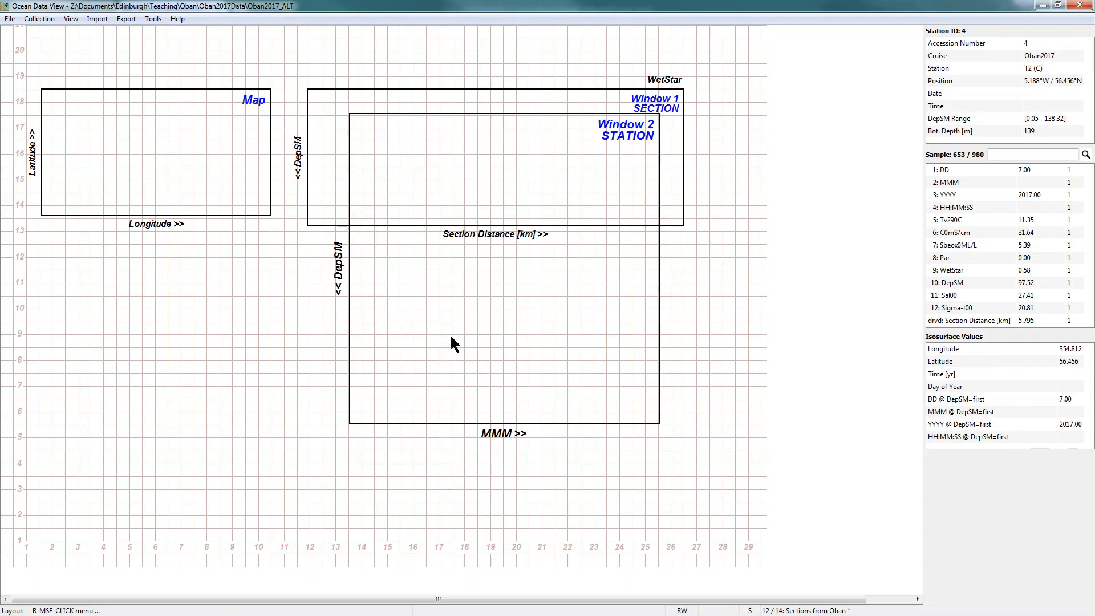
right_click(464, 326)
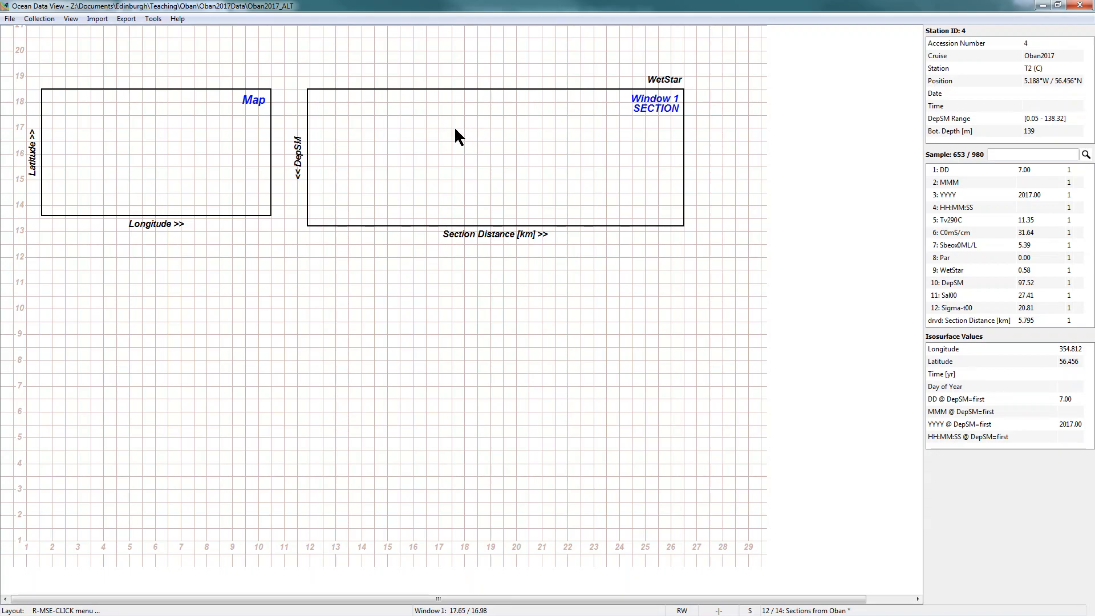
- Create a second section window based on the WetStar window and place it directly below, aligned with the first
right_click(456, 136)
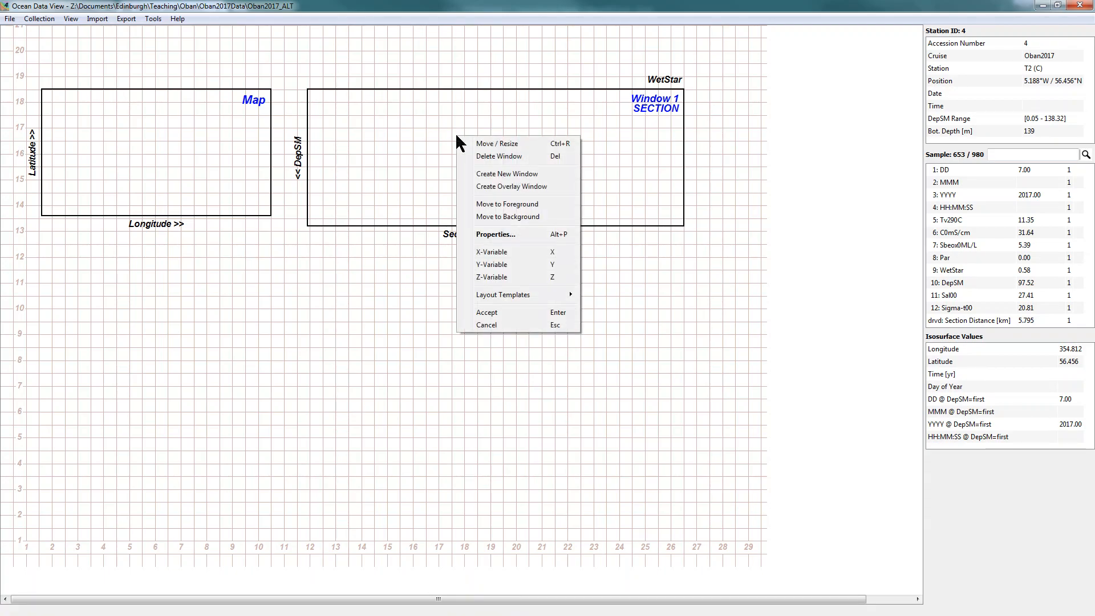
click(530, 174)
right_click(553, 121)
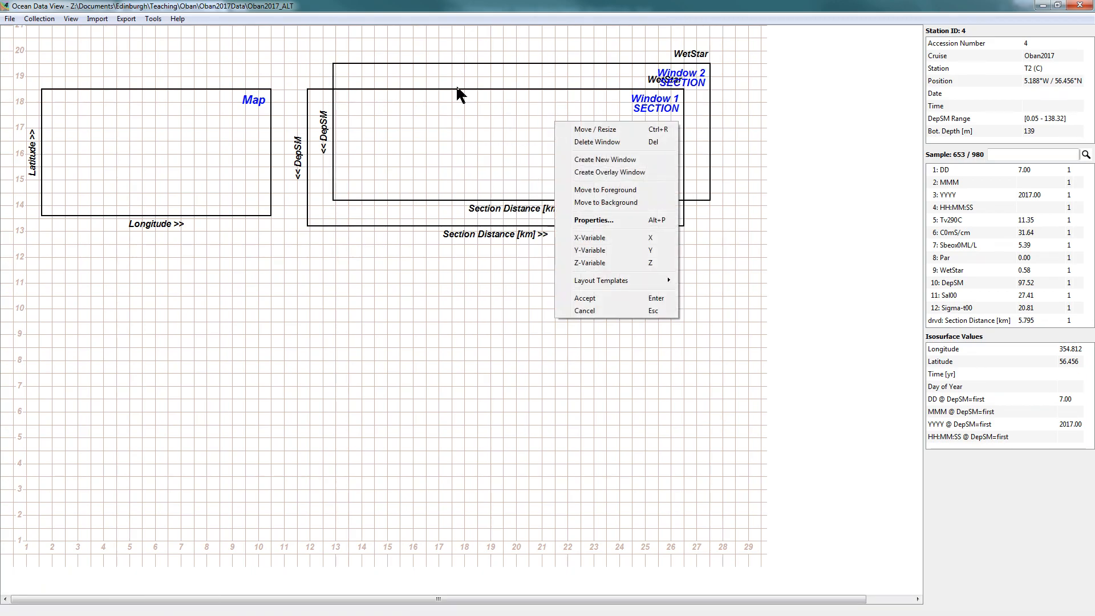
click(595, 128)
drag(551, 103, 527, 292)
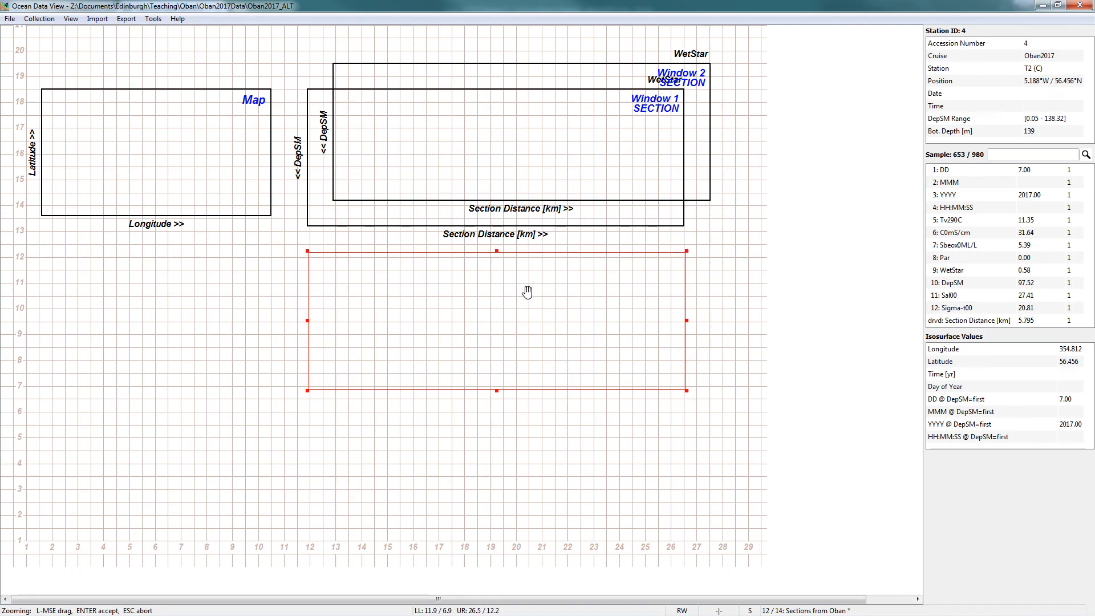
key(Return)
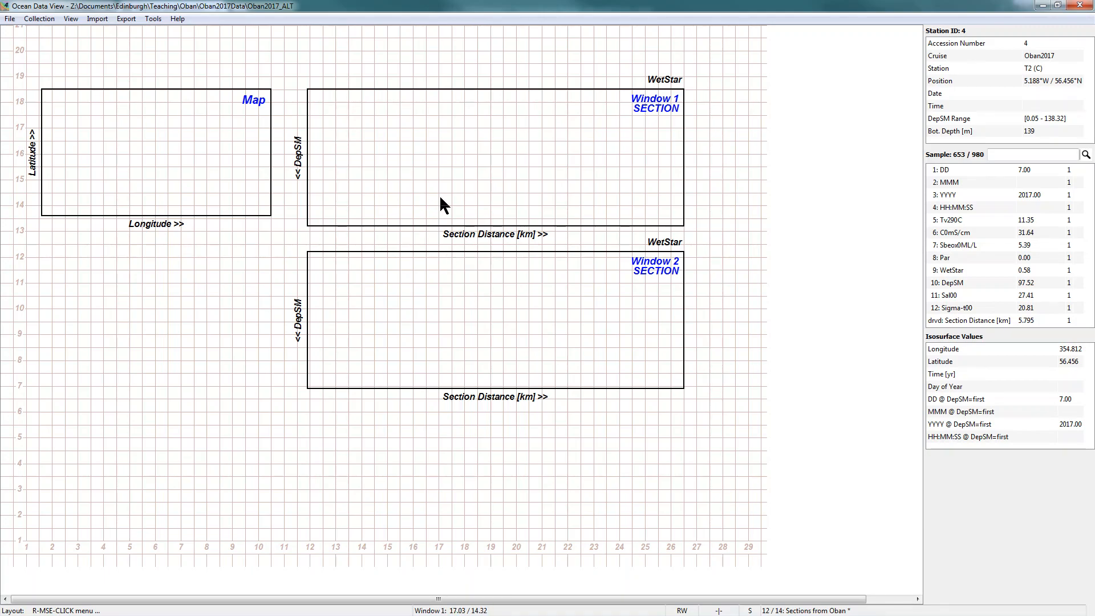
- Create an overlay window on the upper WetStar section with Sal00 as its Z-axis variable and accept the layout
right_click(475, 147)
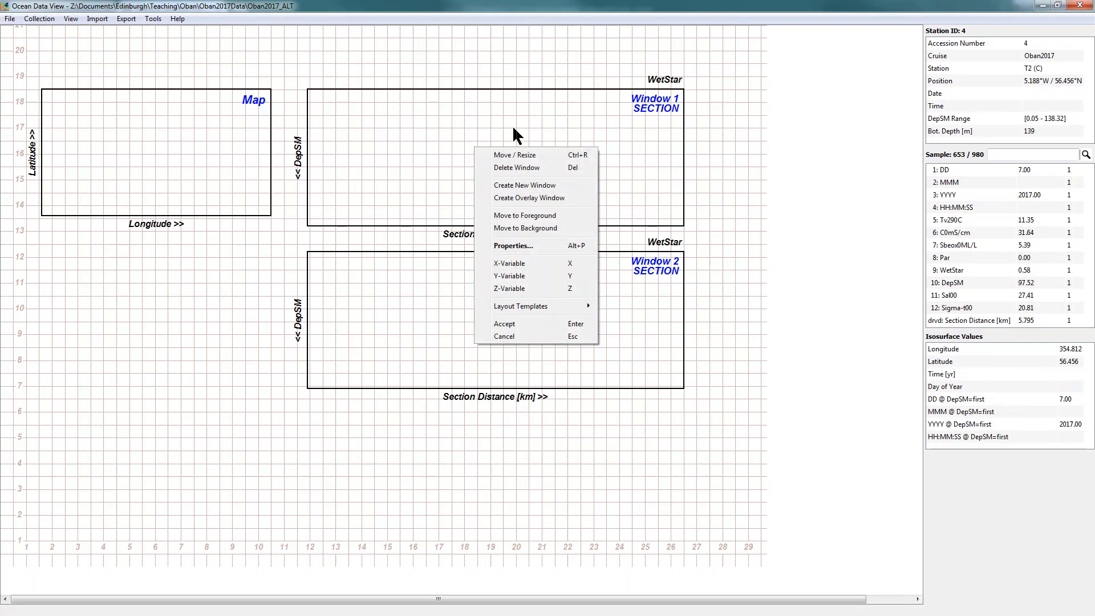
click(536, 201)
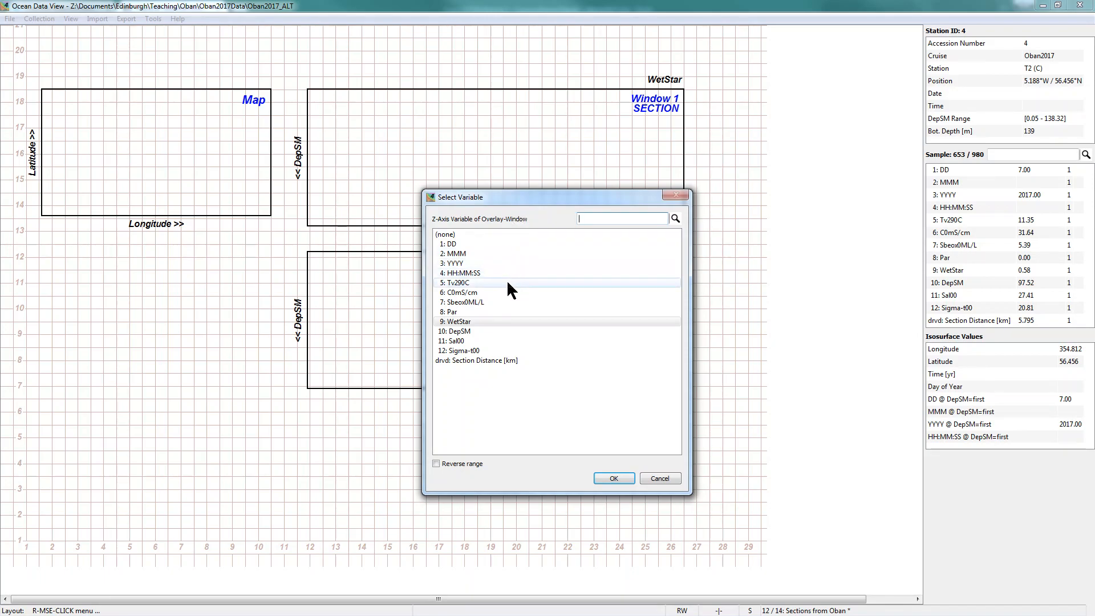
click(487, 341)
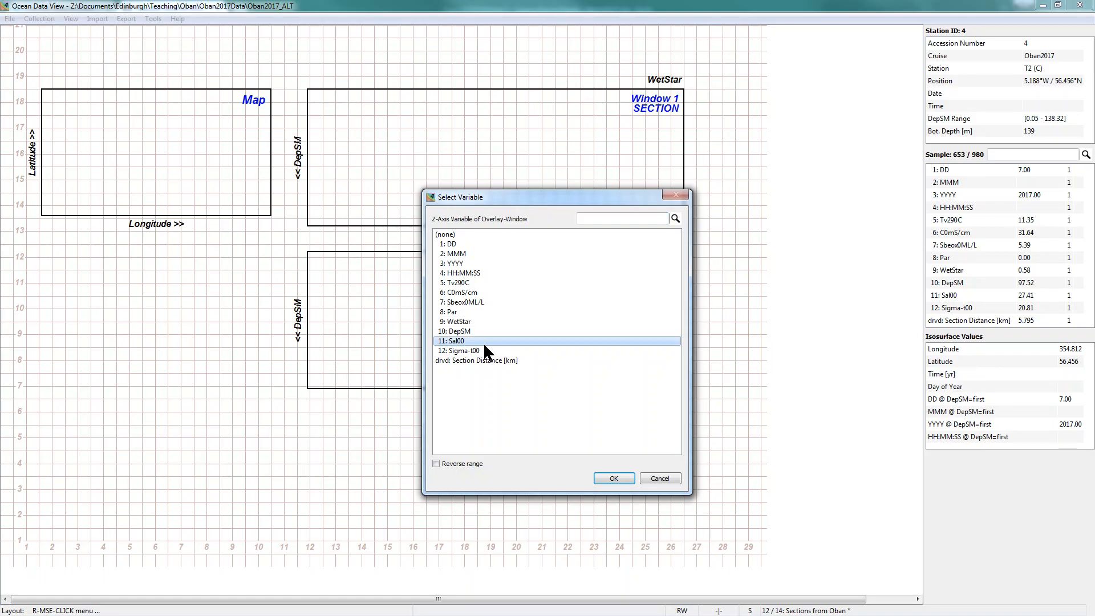
click(613, 478)
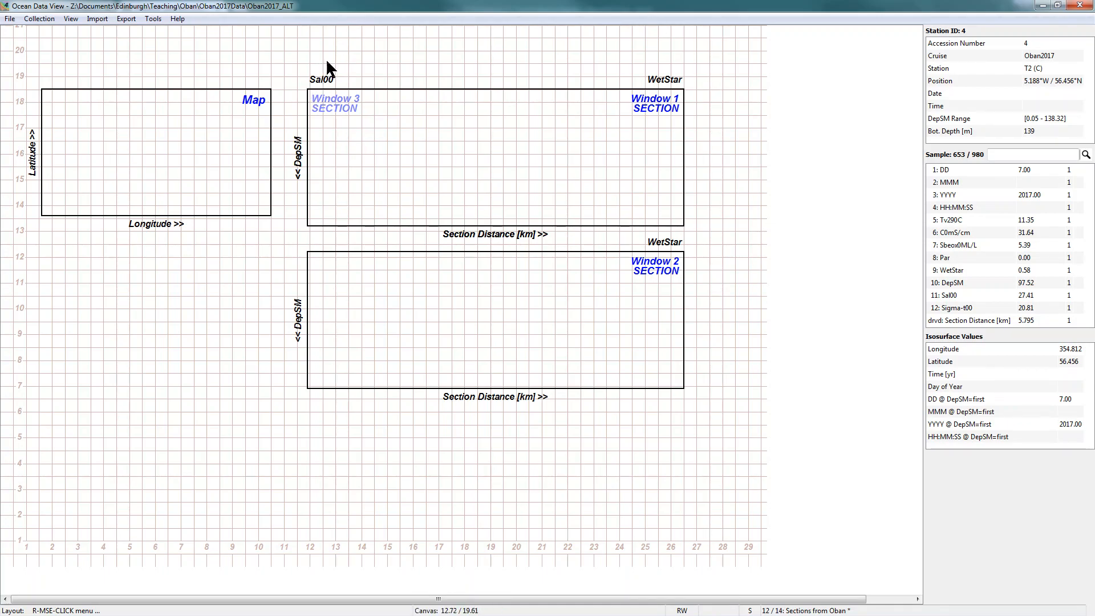
right_click(702, 160)
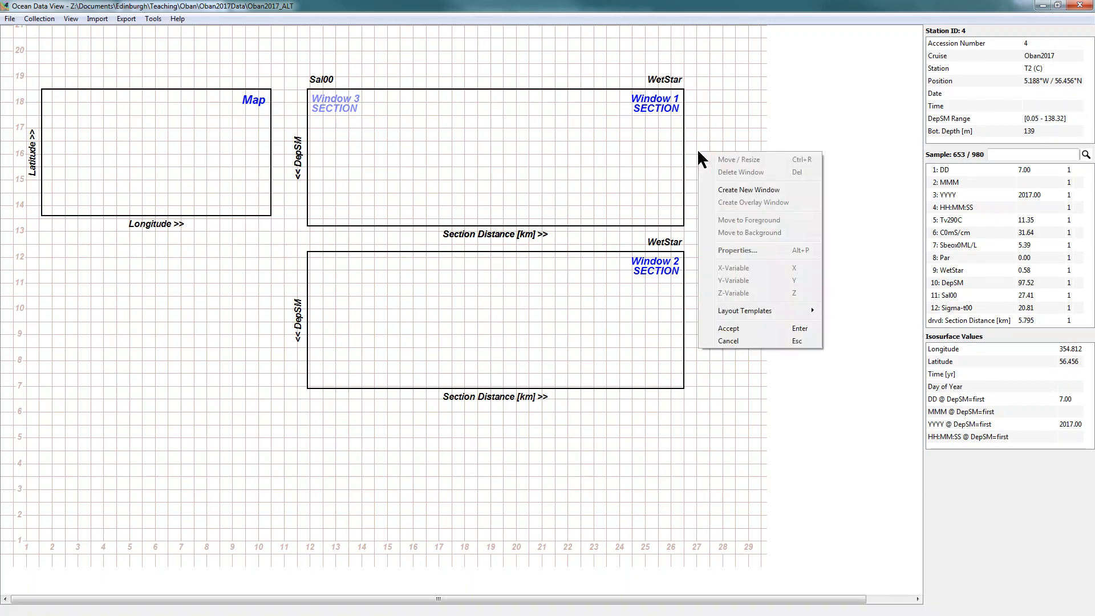
click(734, 328)
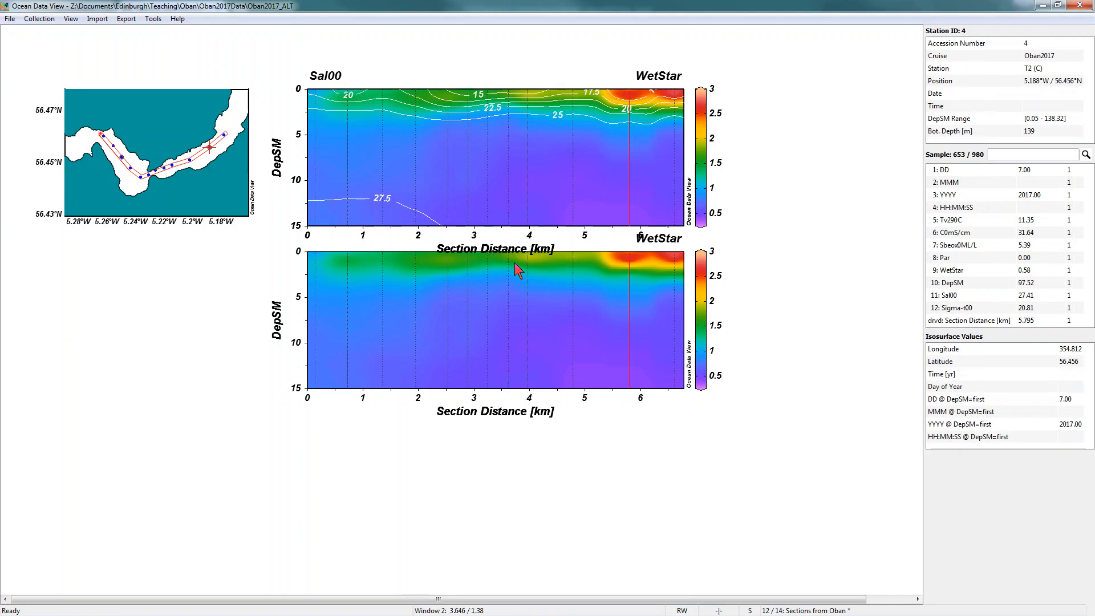
- Reopen the window layout, move the lower section window down about 1 unit with its sides still aligned, and accept the layout
right_click(798, 192)
click(861, 307)
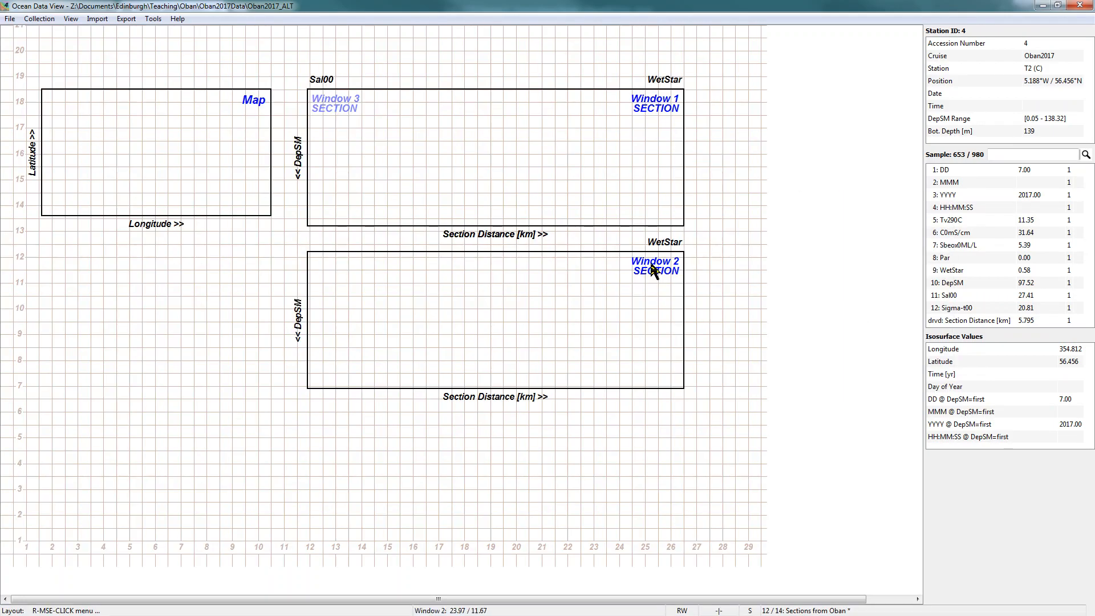
right_click(545, 273)
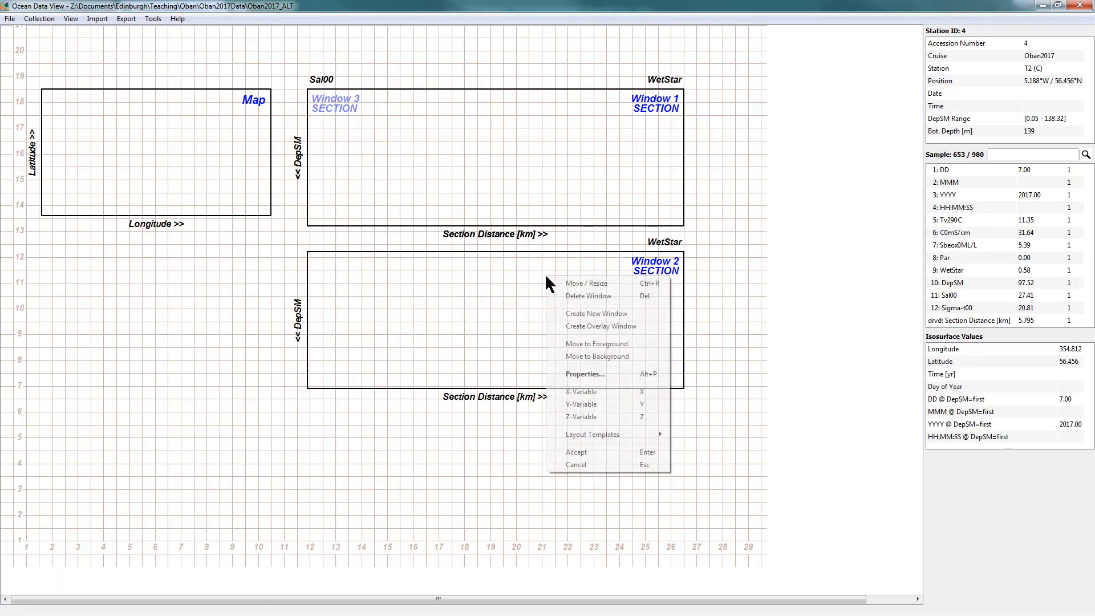
click(599, 283)
drag(567, 285, 565, 305)
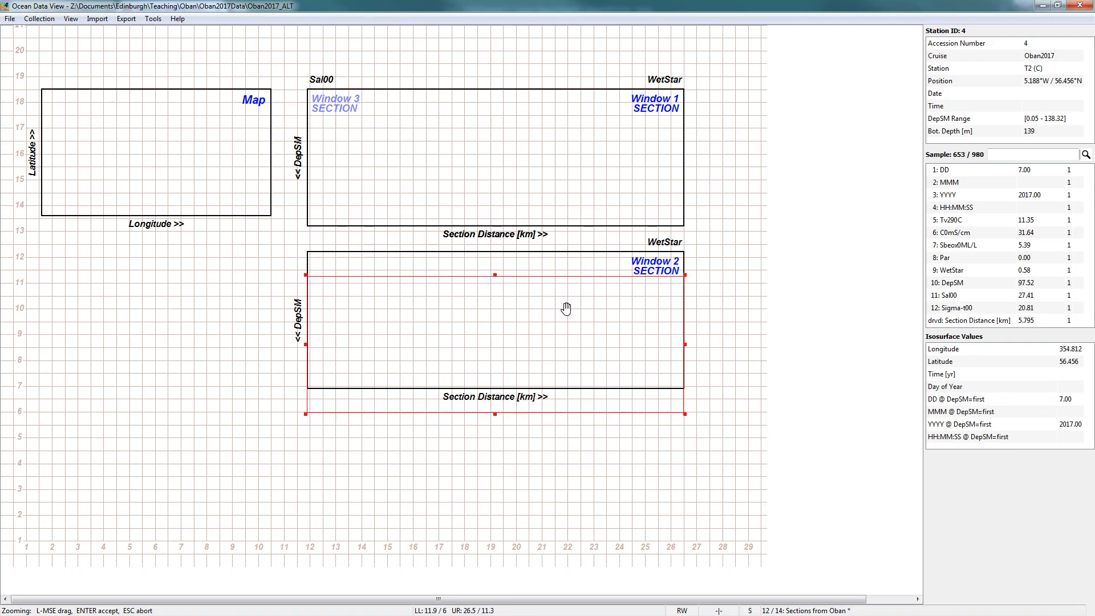
key(Return)
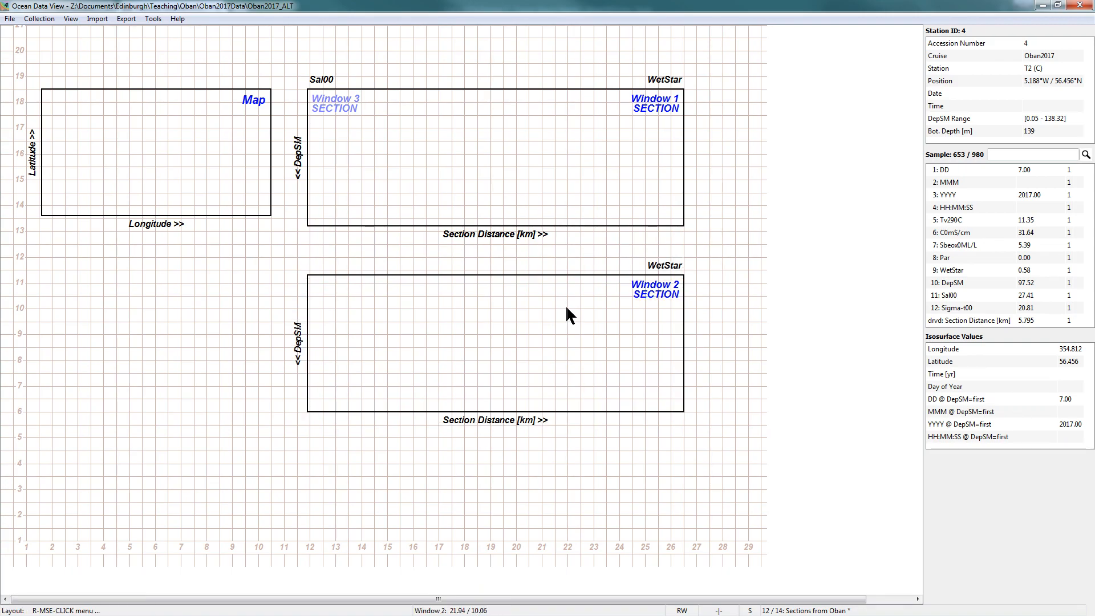
right_click(742, 240)
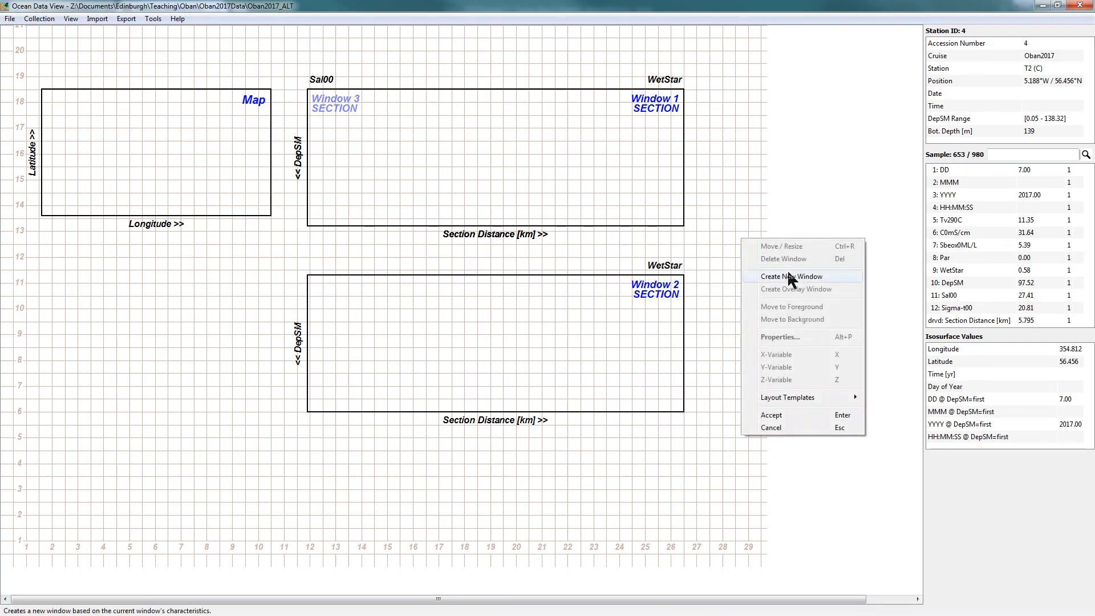
click(770, 417)
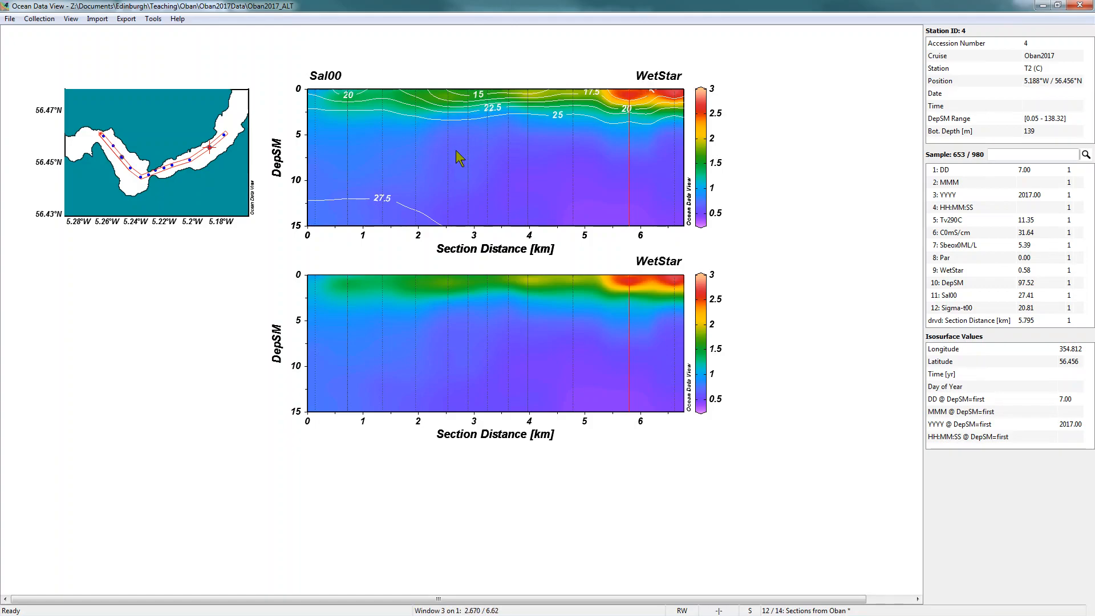
- In the Sal00 overlay's contour properties, remove all the defined contour levels from 10 to 30
right_click(409, 143)
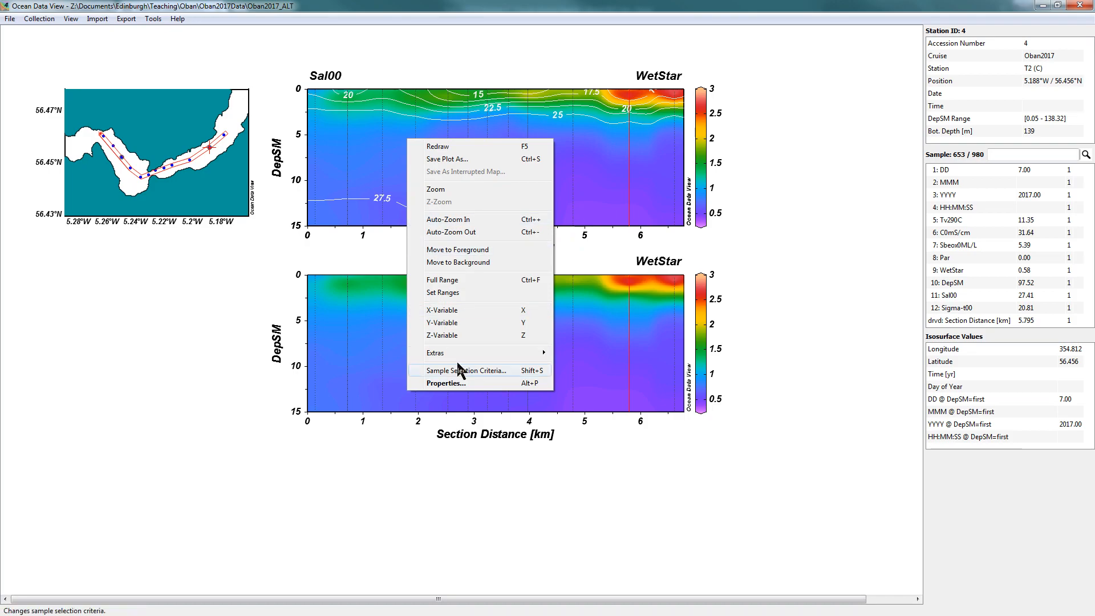
click(454, 383)
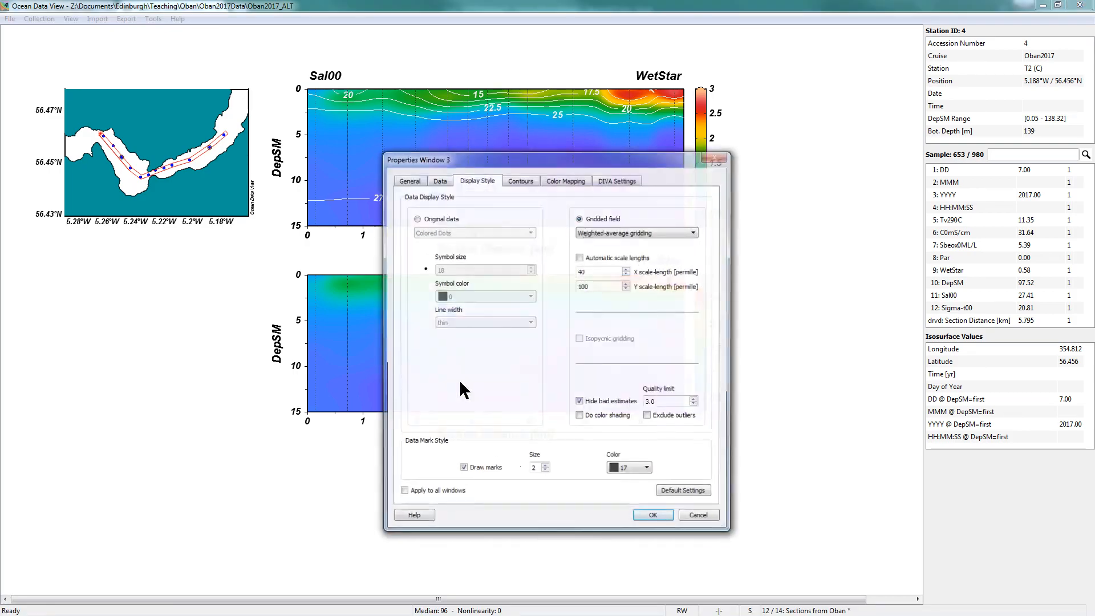
click(524, 181)
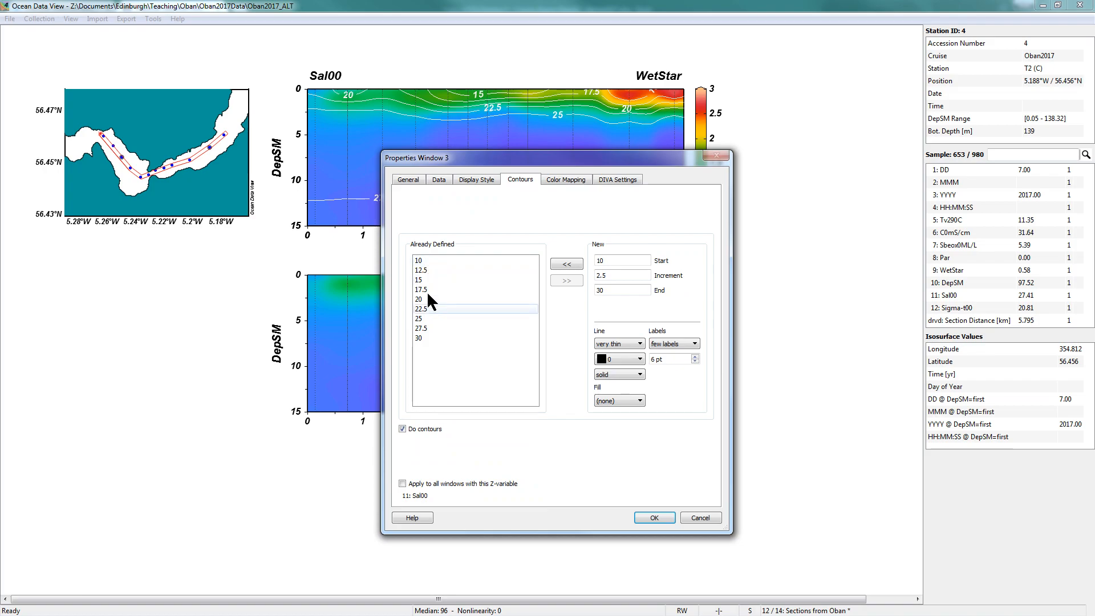
click(444, 260)
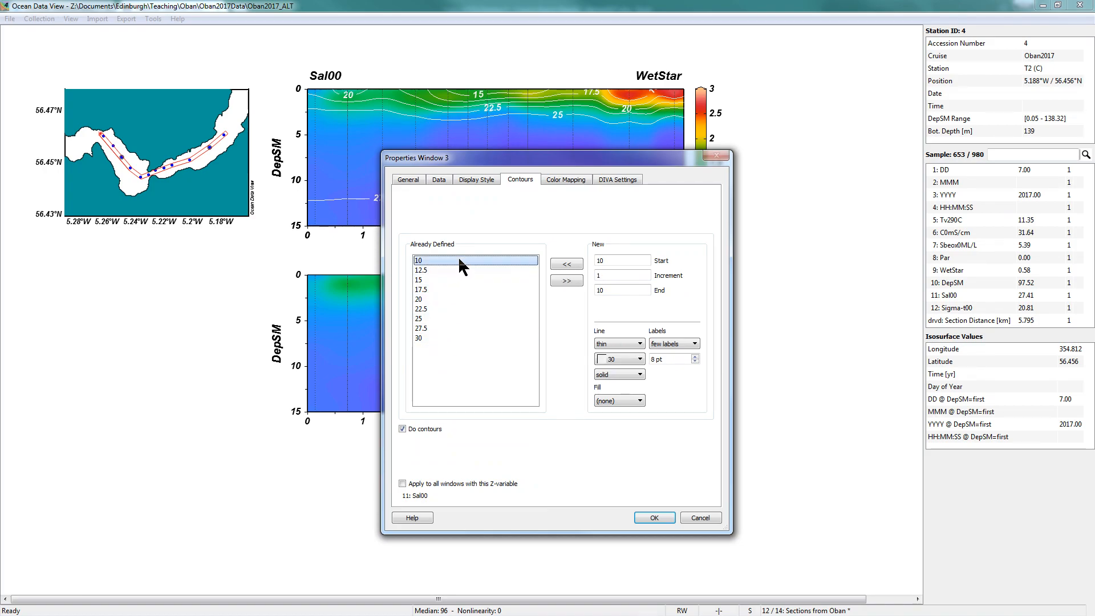
shift+click(454, 338)
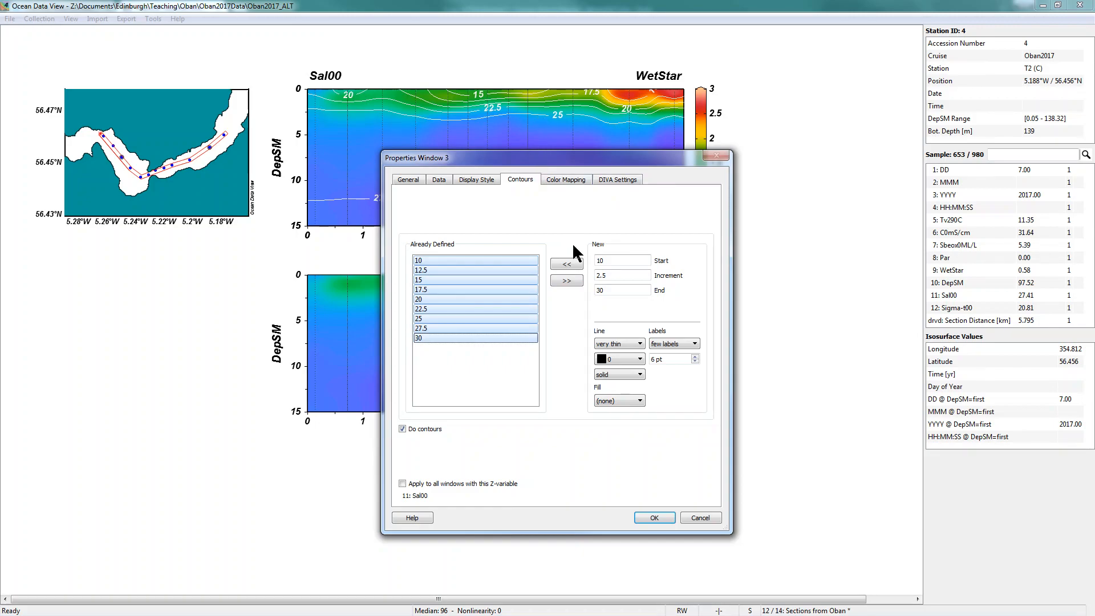
click(566, 282)
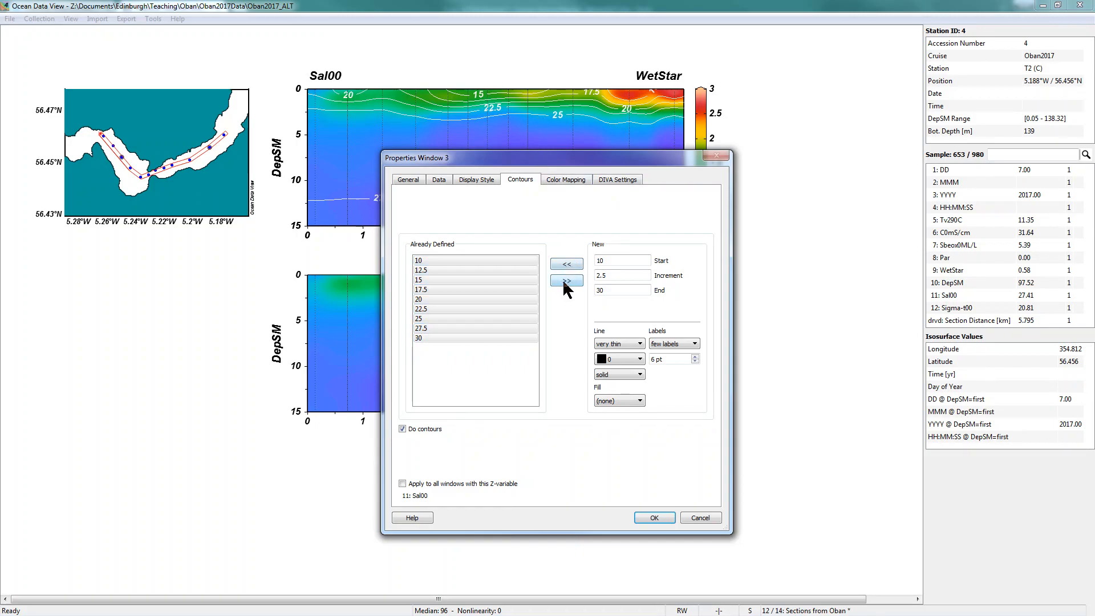
- Define a new Sal00 contour range starting at 15 and ending at 28 with an increment of 1
double_click(616, 262)
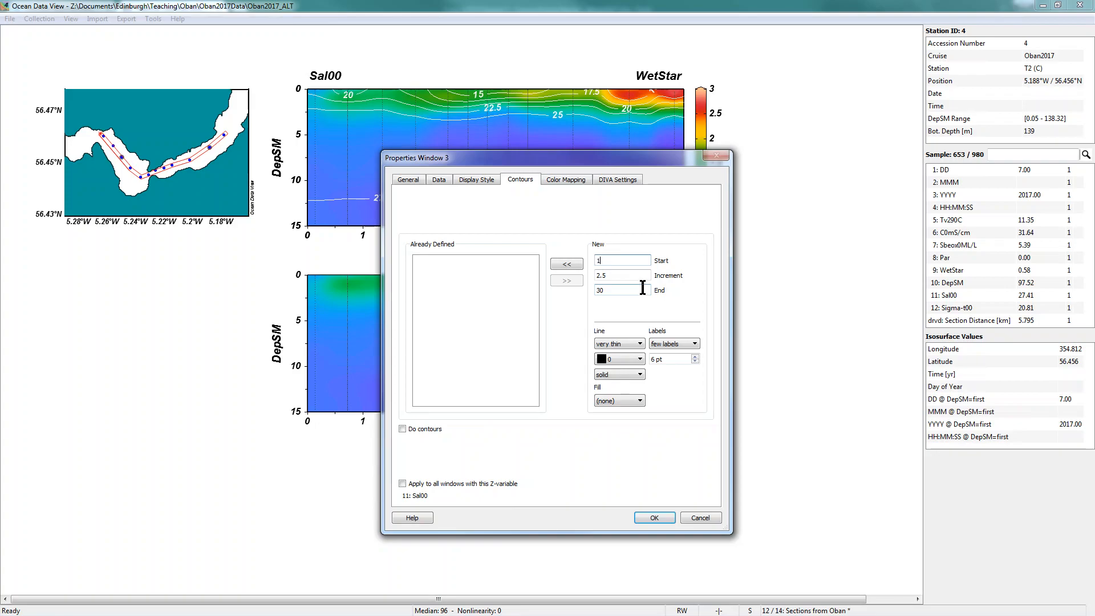
drag(610, 156, 700, 160)
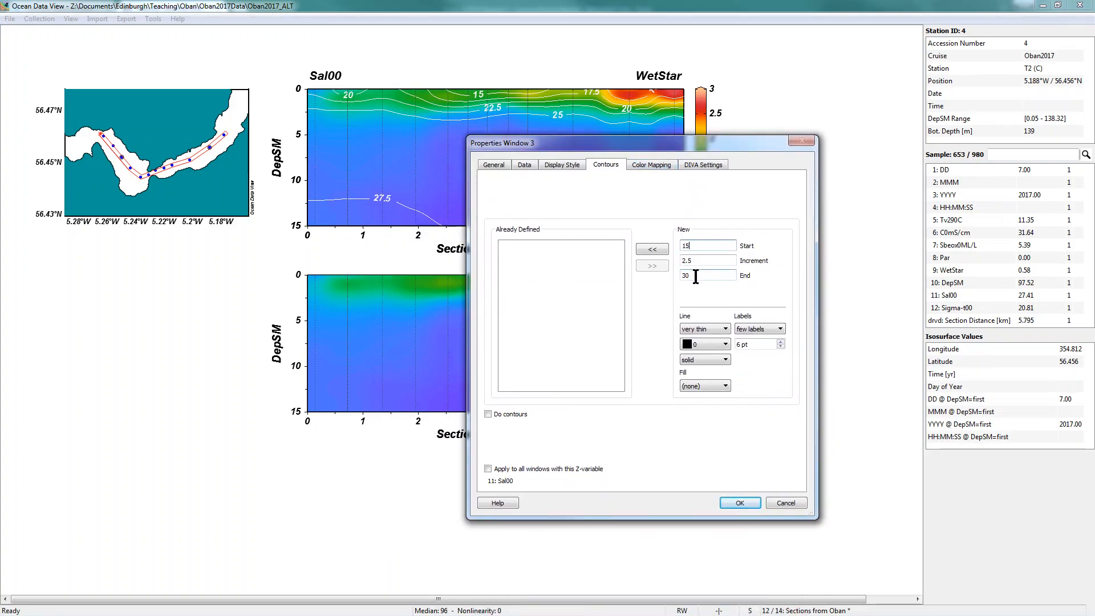
drag(697, 276, 678, 278)
text(28)
drag(700, 263, 669, 263)
- Give the new contours a medium solid line in color 31 without fill, then add them and apply to the Sal00 overlay
click(723, 331)
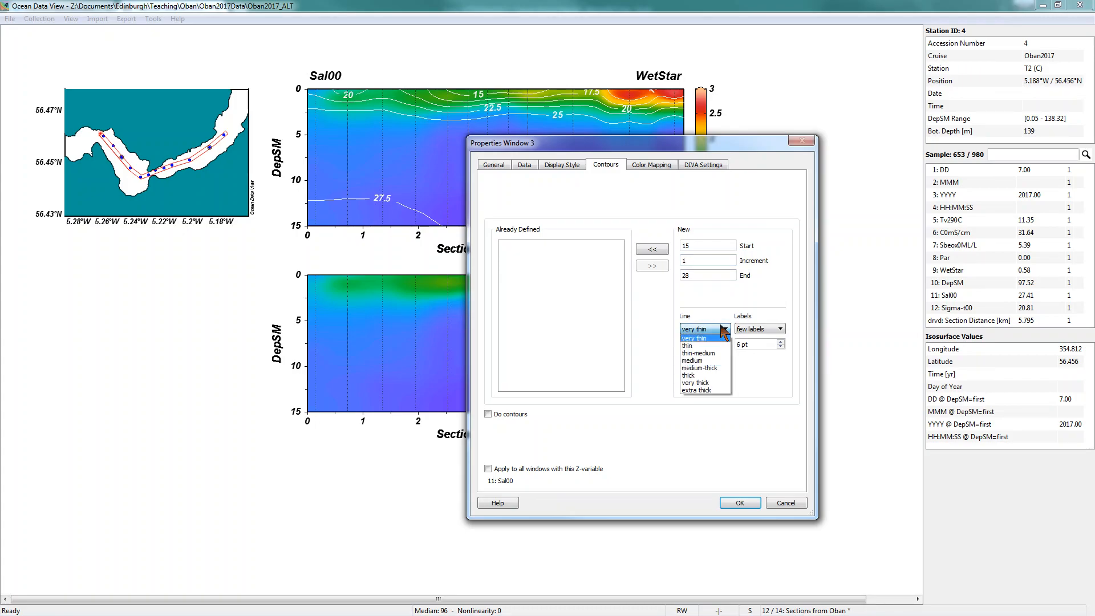
click(716, 360)
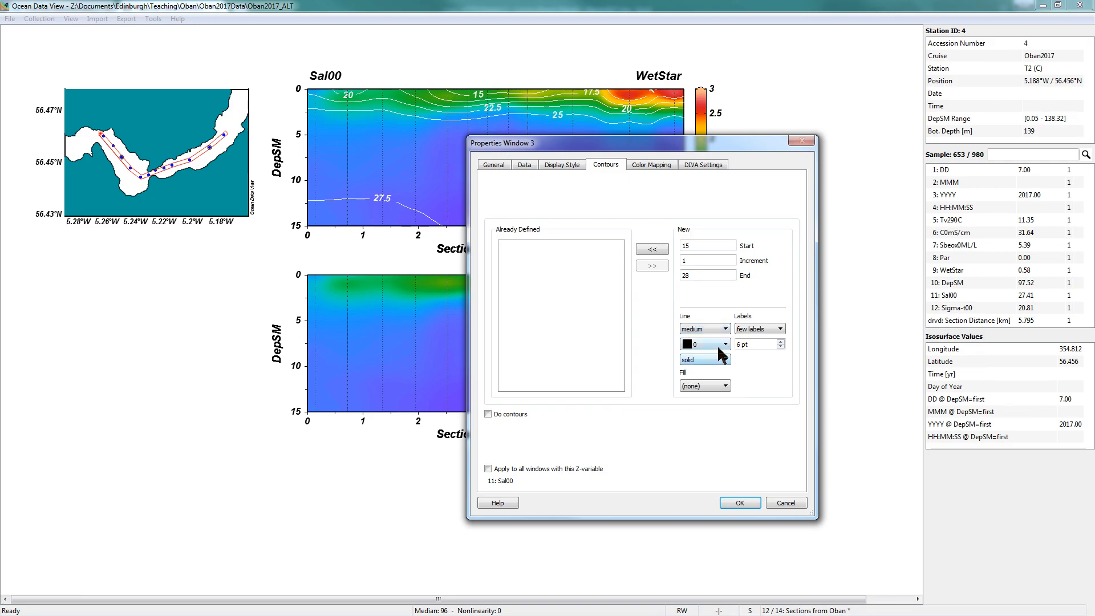
click(722, 344)
drag(726, 365, 725, 374)
click(698, 364)
click(724, 361)
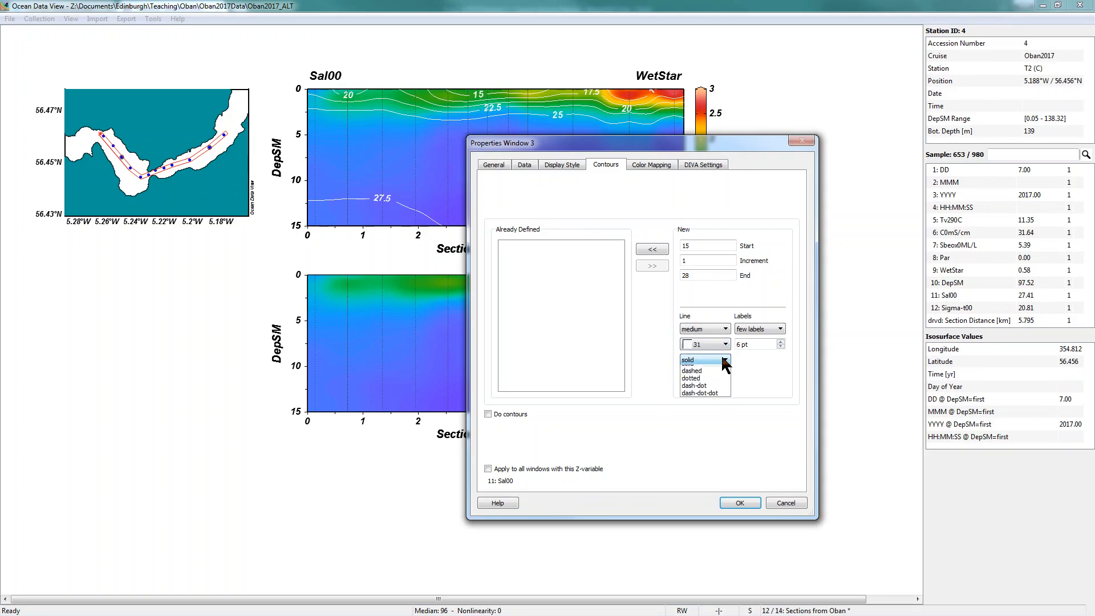
click(710, 369)
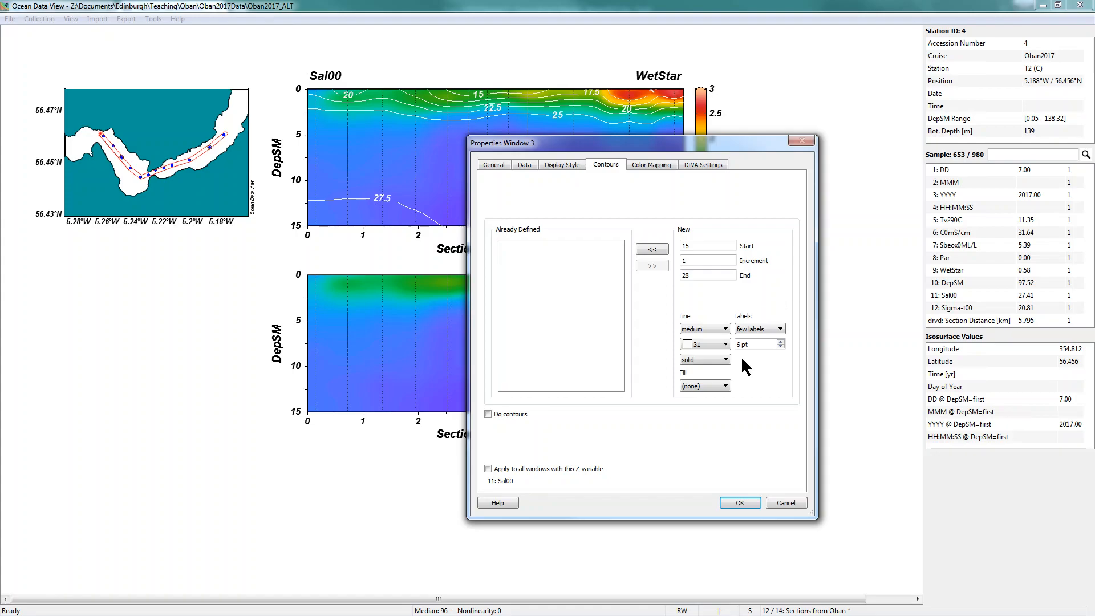
click(726, 386)
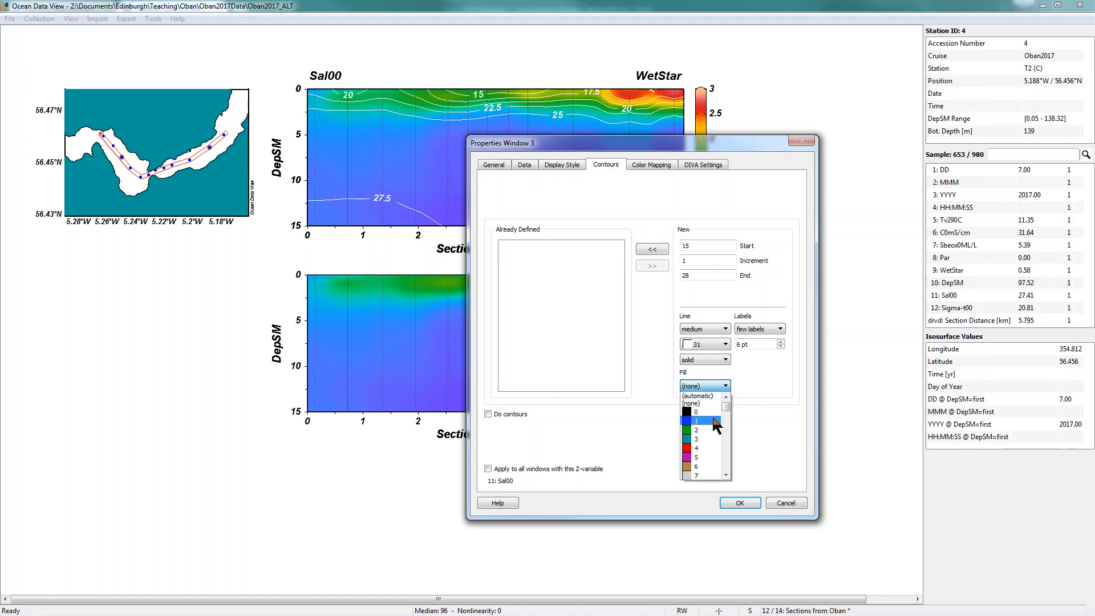
click(765, 388)
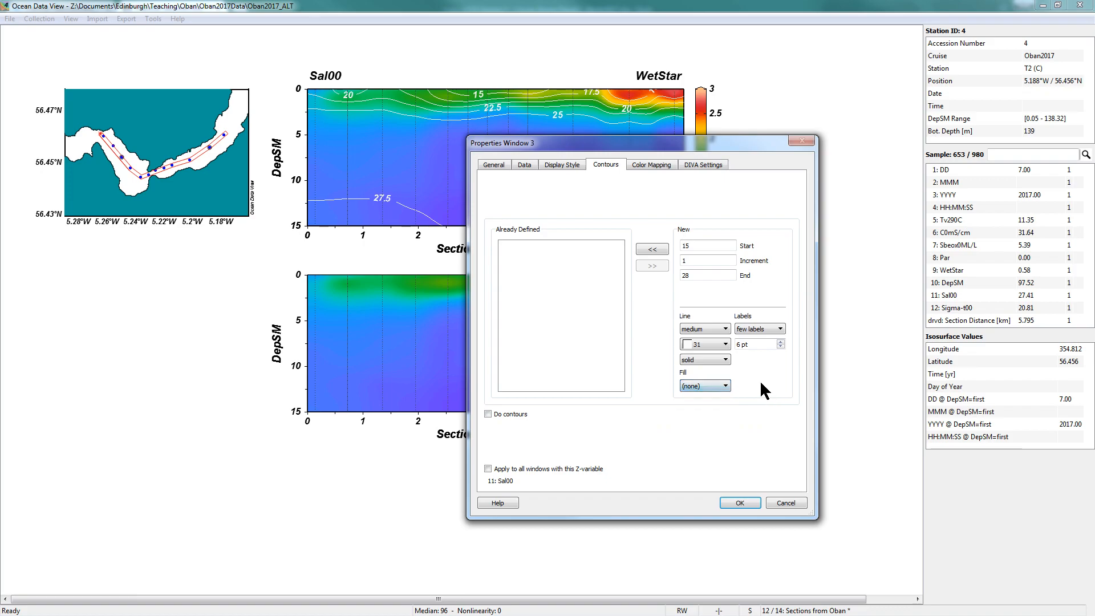
click(656, 250)
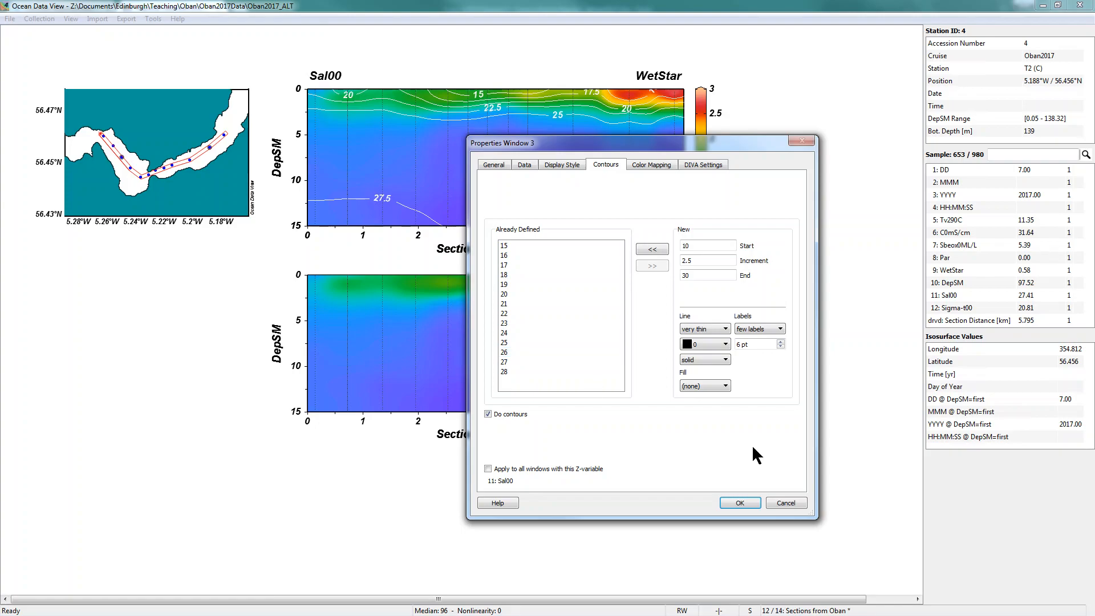
click(747, 503)
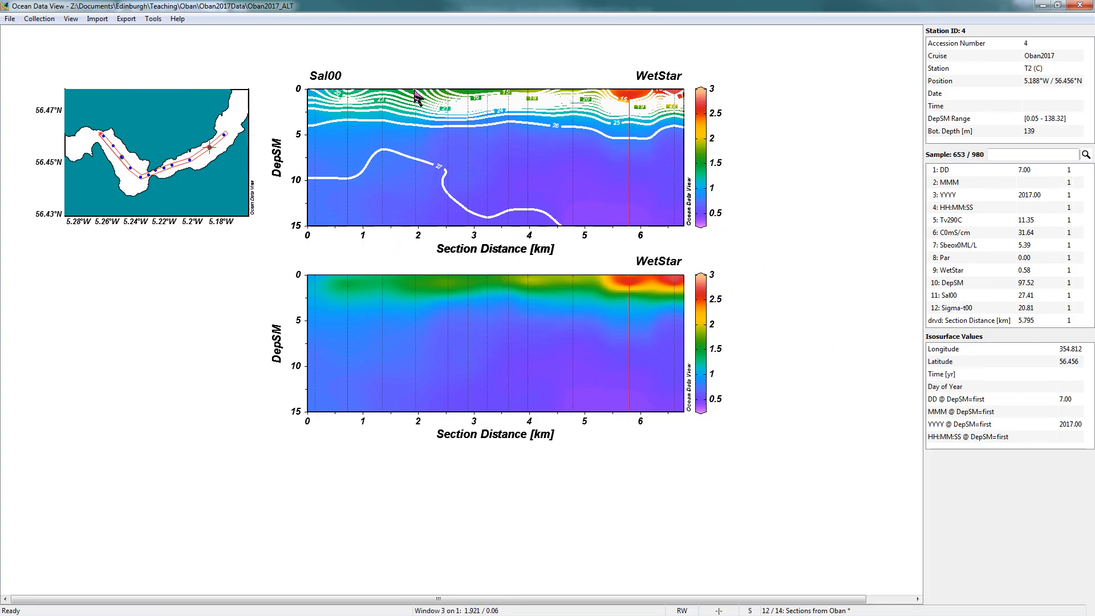
- Reopen the Sal00 overlay's contour properties and remove all the defined levels from 15 to 28
right_click(471, 138)
click(532, 374)
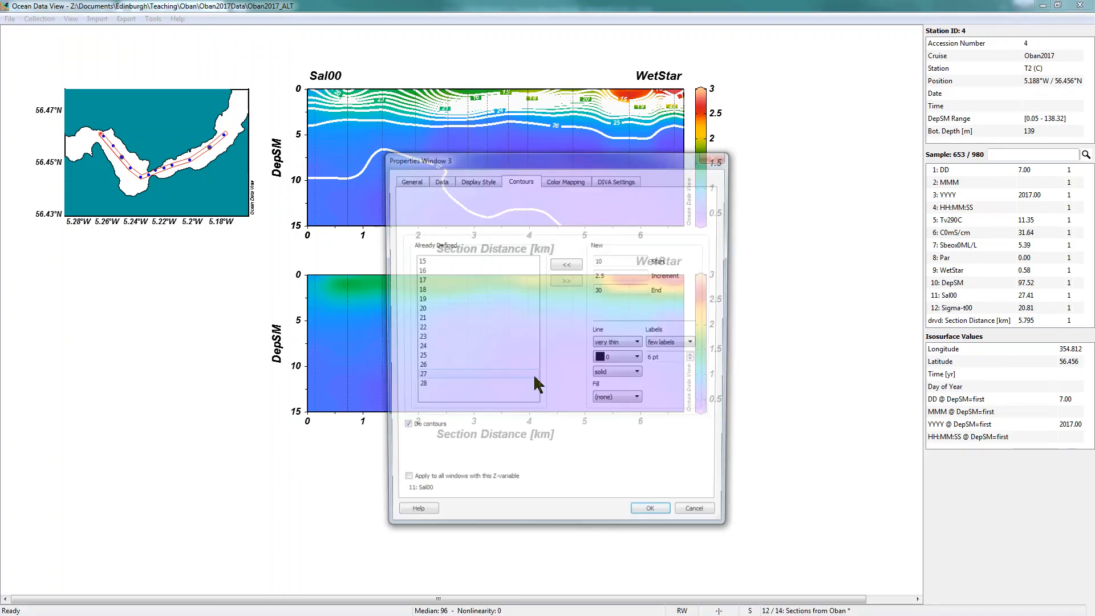
click(473, 261)
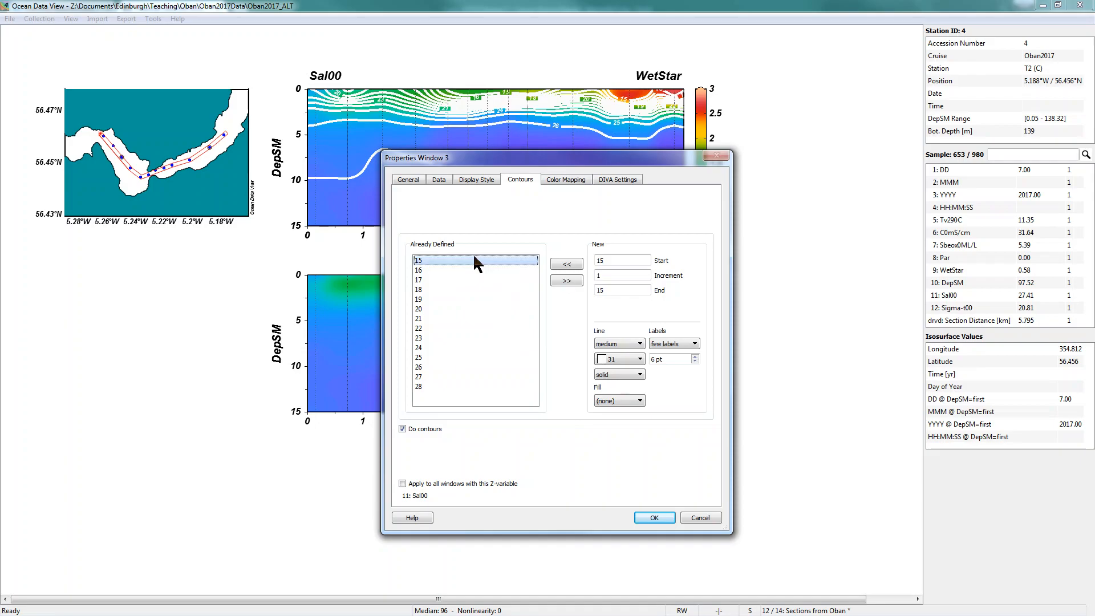
shift+click(479, 387)
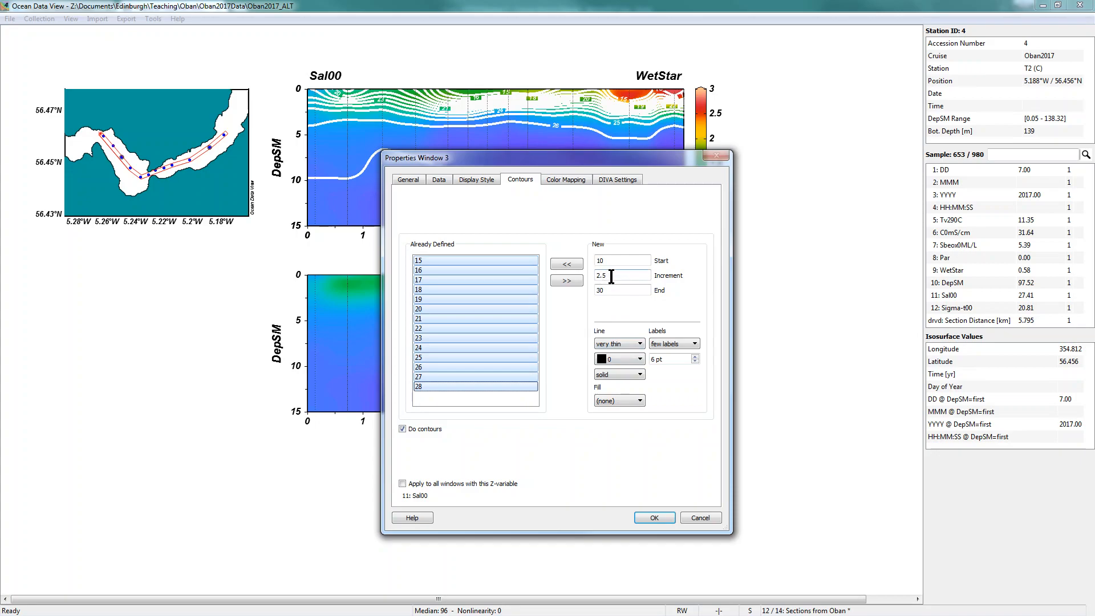
click(581, 281)
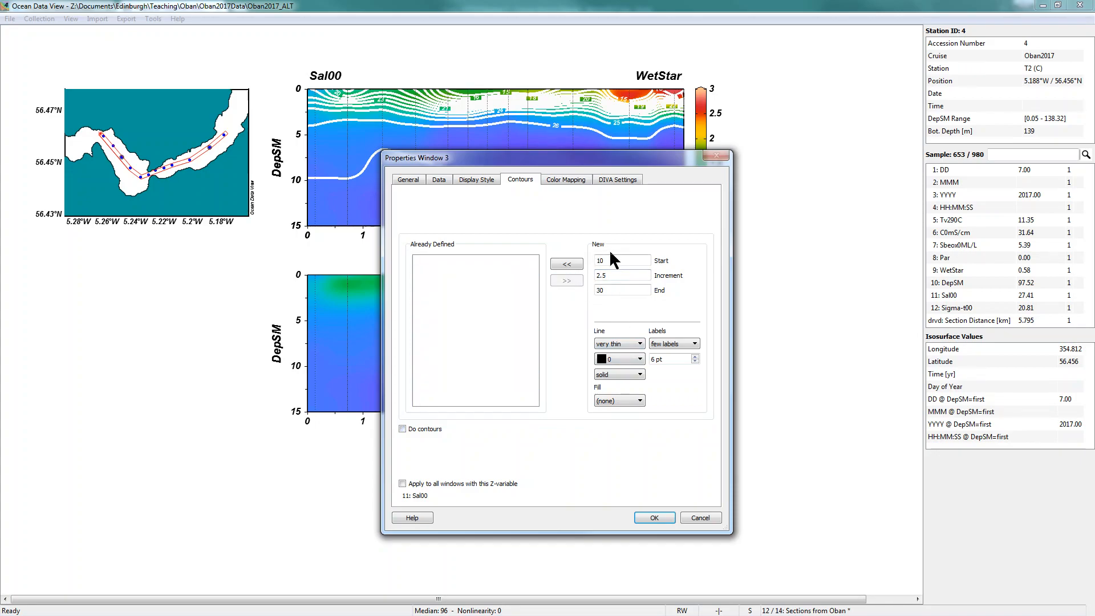
- Set the new Sal00 contour range to start at 15 and end at 28 with an increment of 2
drag(612, 260, 580, 259)
text(15)
key(Tab)
key(Tab)
text(28)
key(shift+Tab)
- Give the new Sal00 contours a thin-medium line in color 15, then add them and apply to the overlay
click(639, 344)
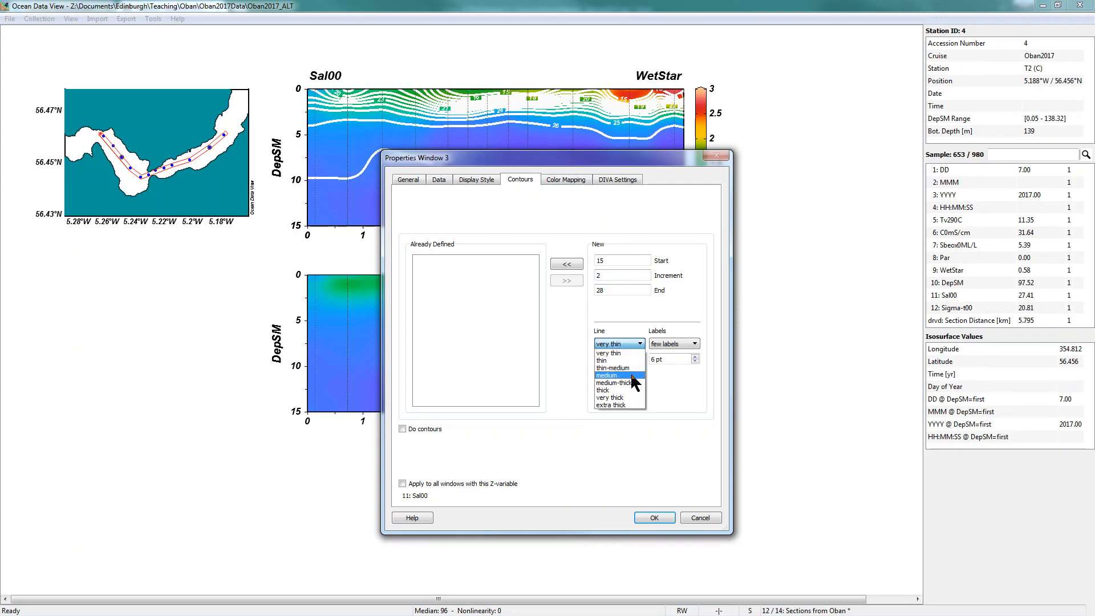
click(632, 367)
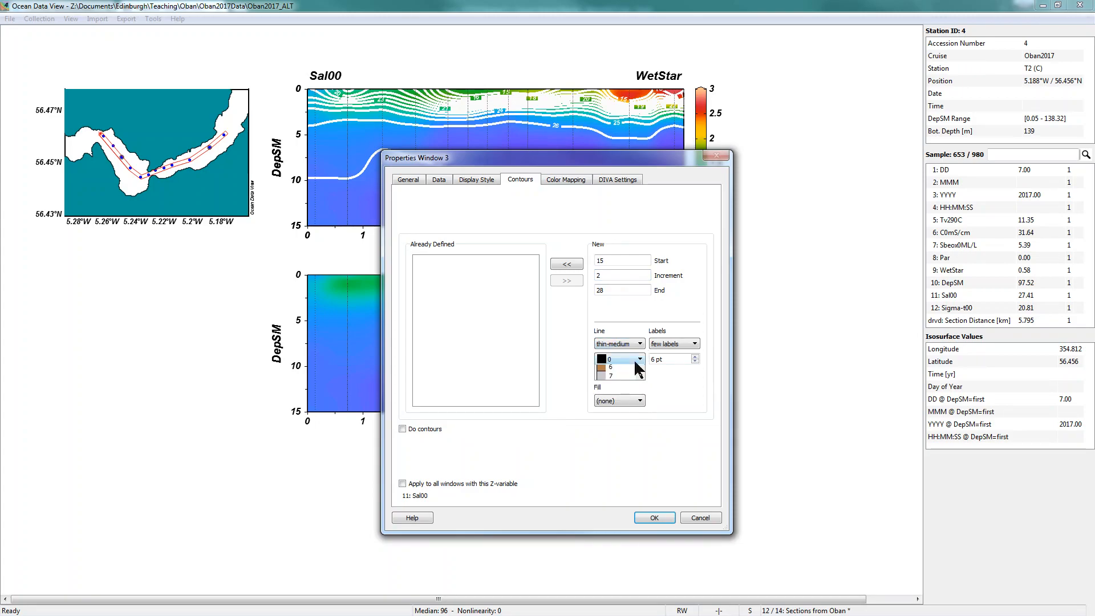
click(639, 359)
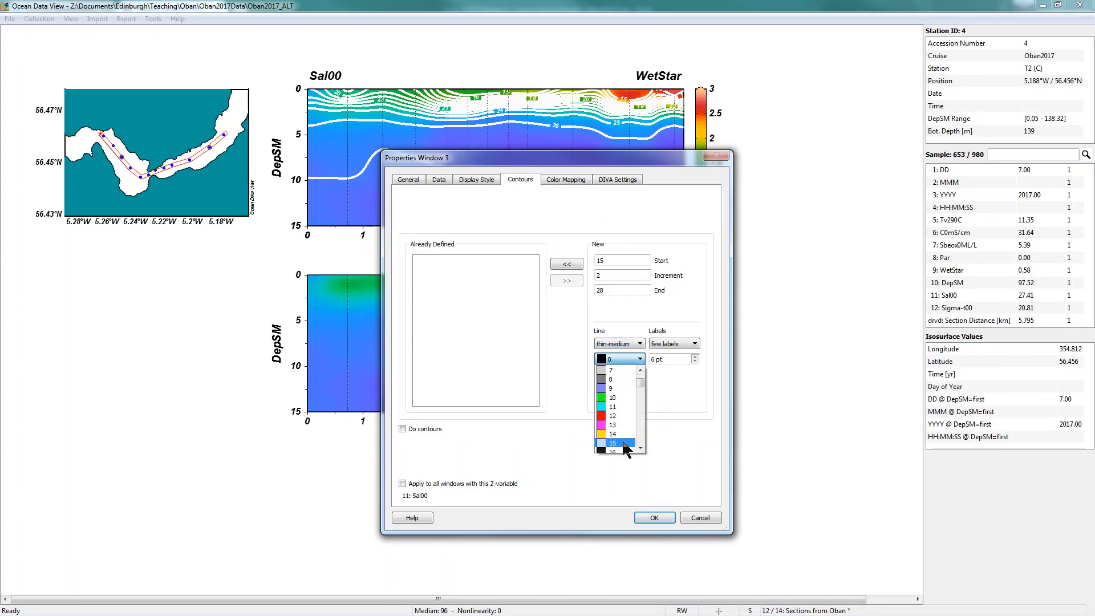
click(625, 444)
click(567, 265)
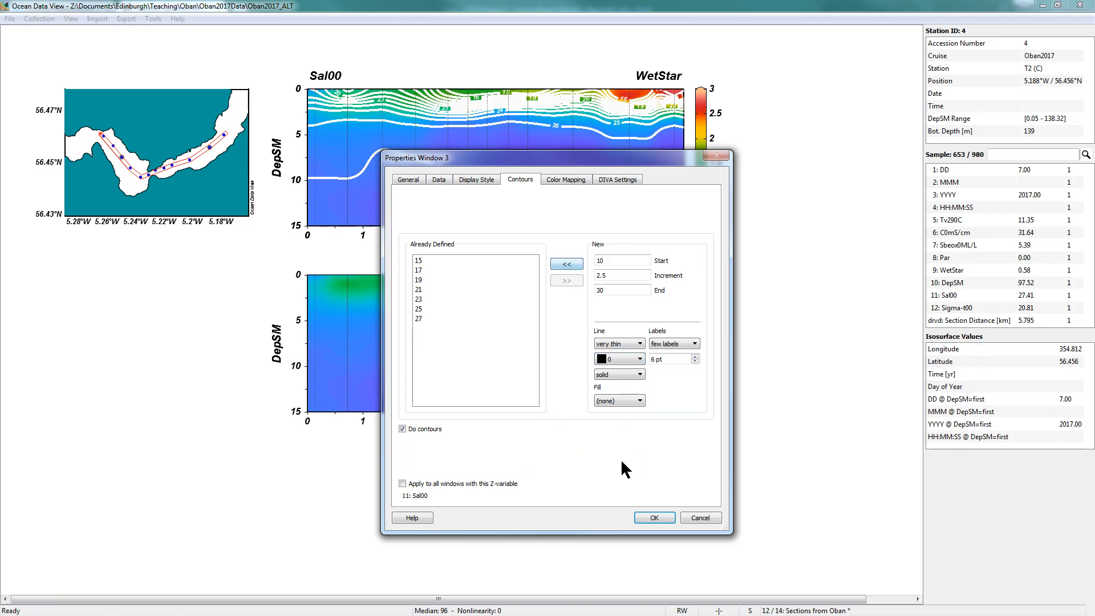
click(654, 517)
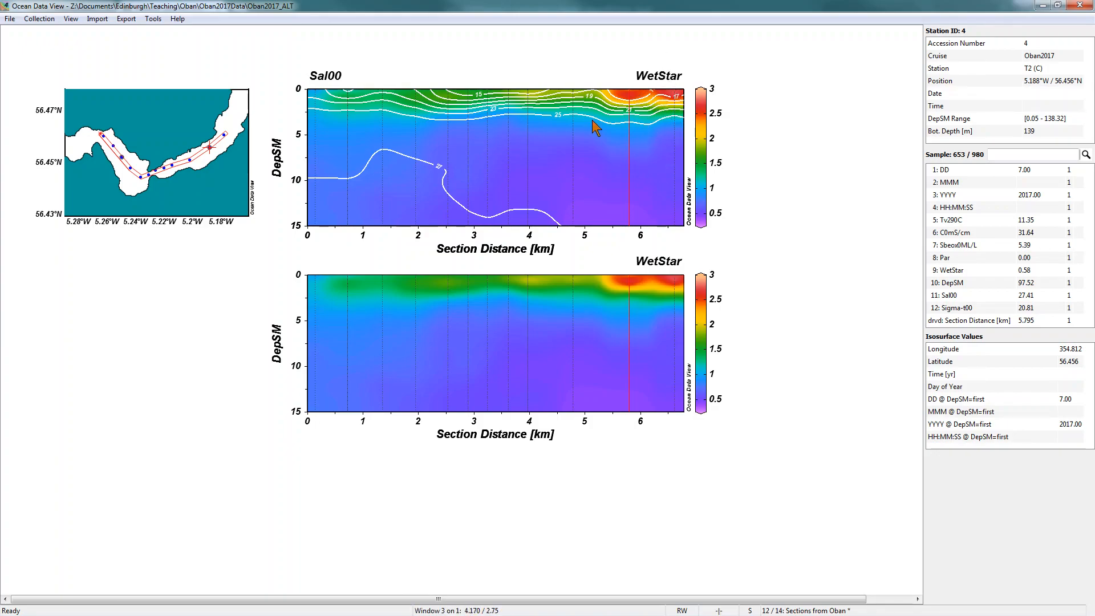
right_click(478, 138)
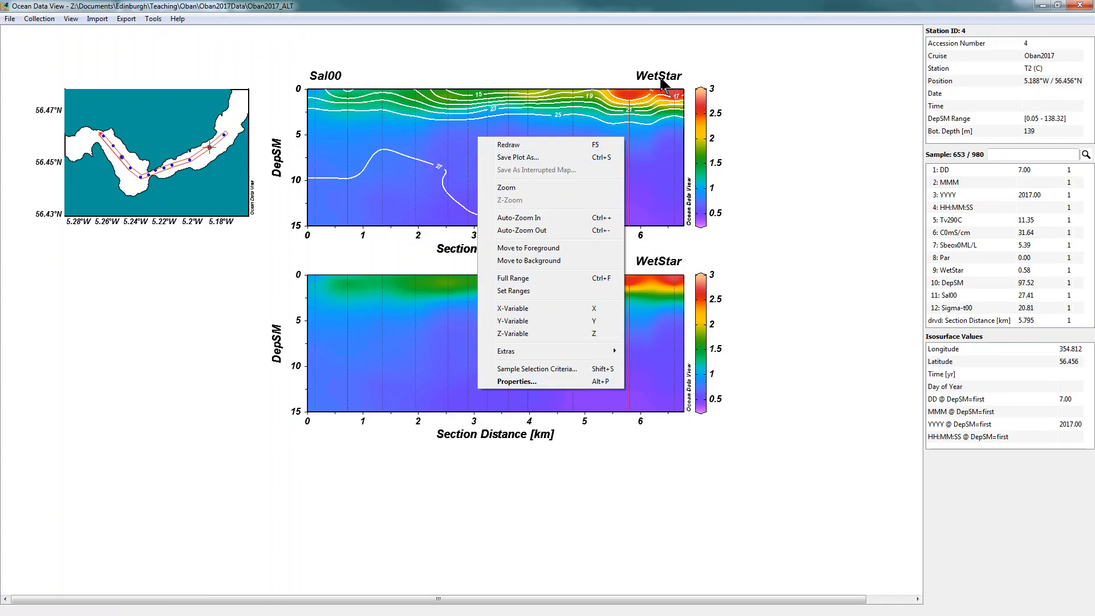
click(776, 115)
right_click(774, 109)
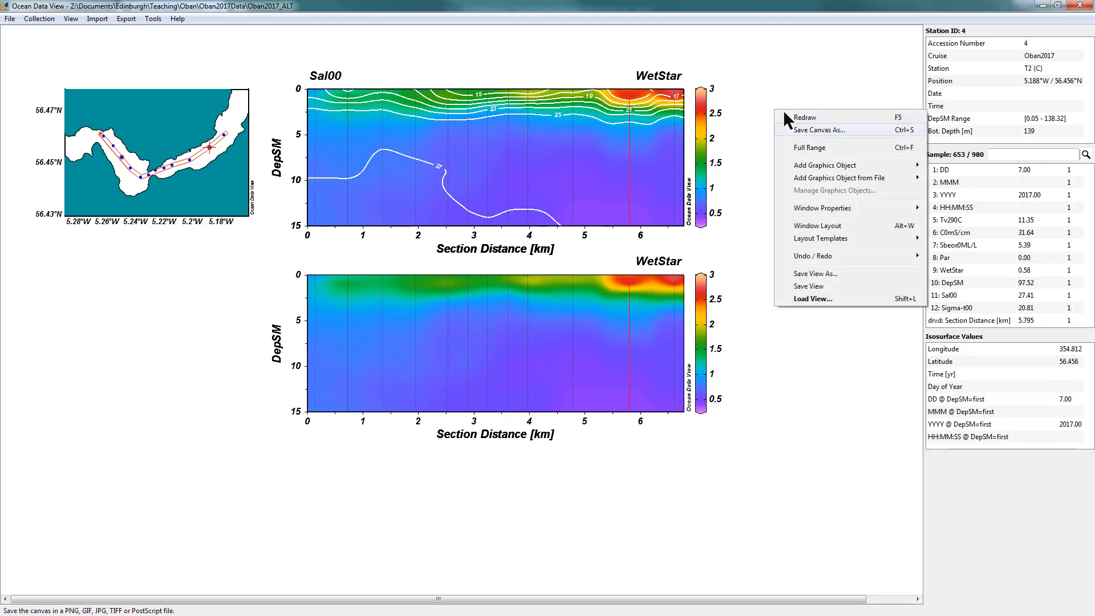
mouse_move(826, 211)
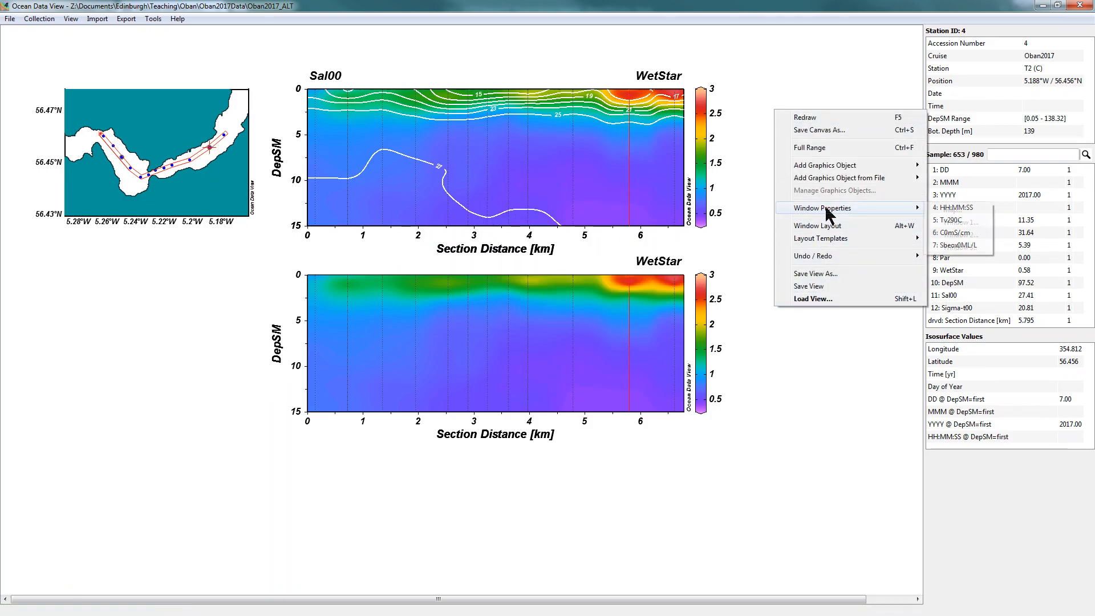
click(412, 41)
right_click(412, 42)
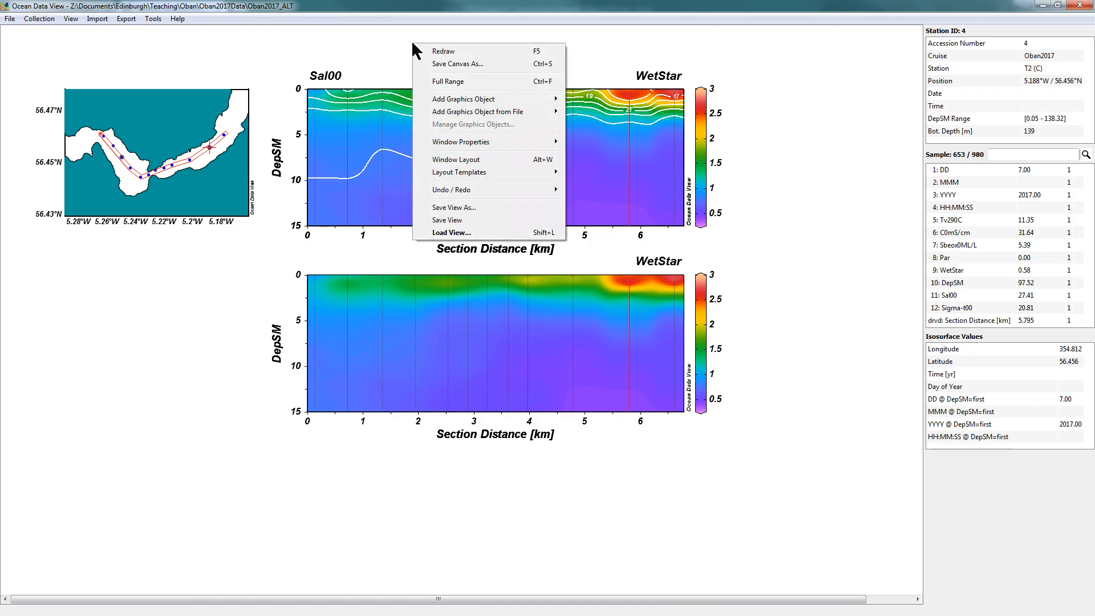
mouse_move(464, 143)
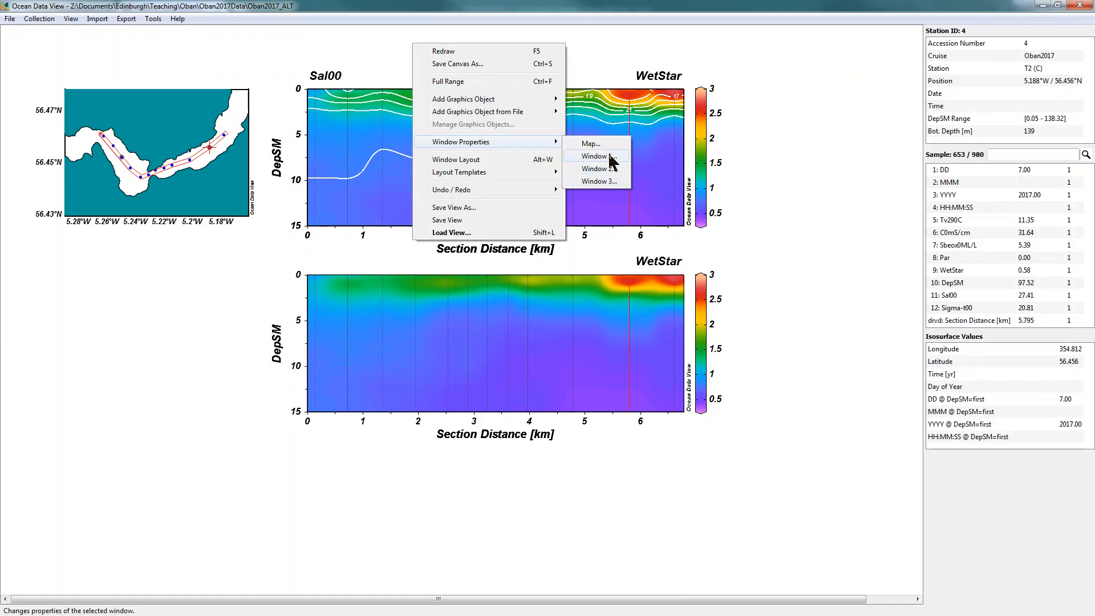
click(787, 142)
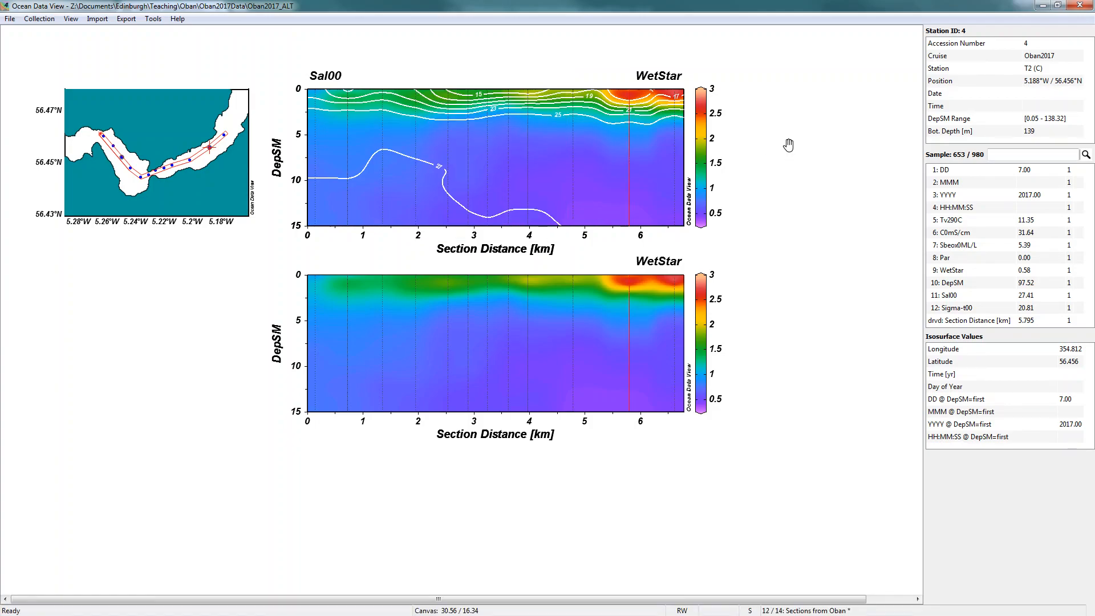
right_click(775, 150)
mouse_move(821, 285)
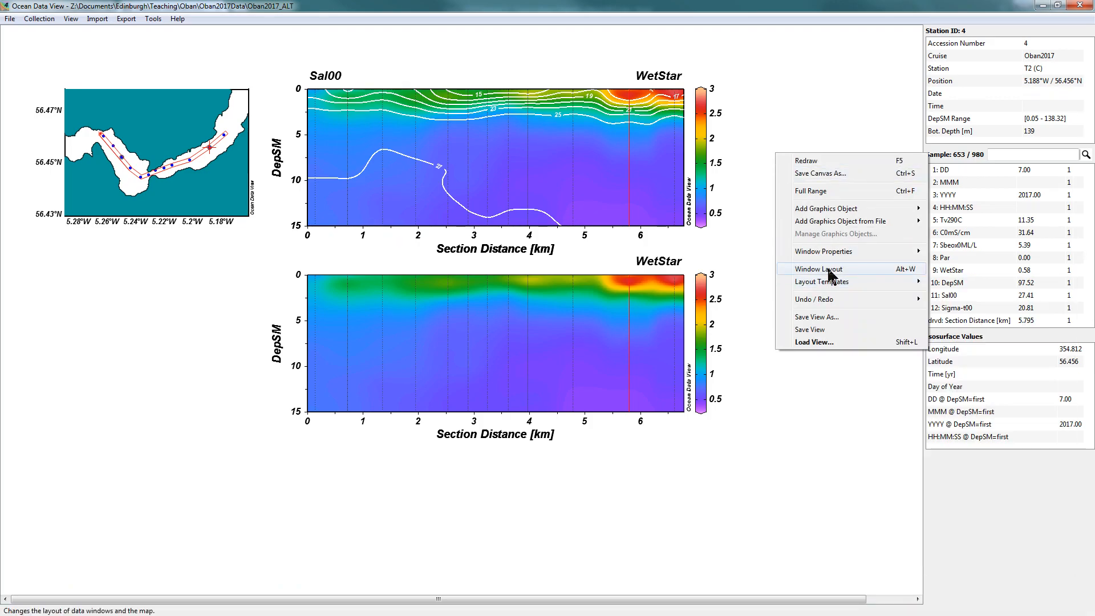
click(827, 269)
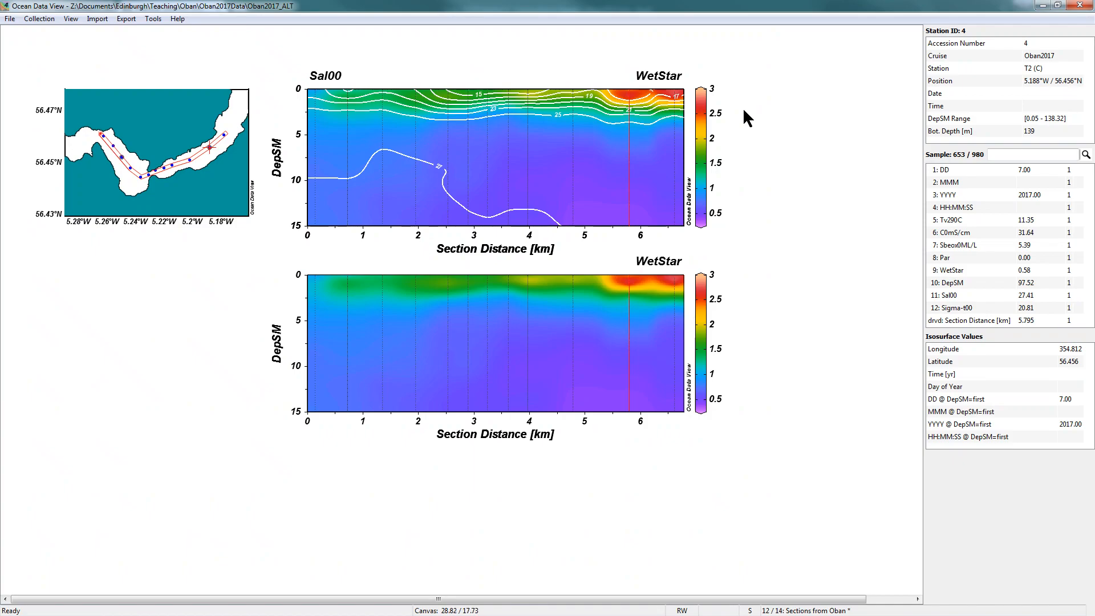
- Change Window 1's Z-axis variable to Par, accept its colorbar settings unchanged and apply
right_click(743, 108)
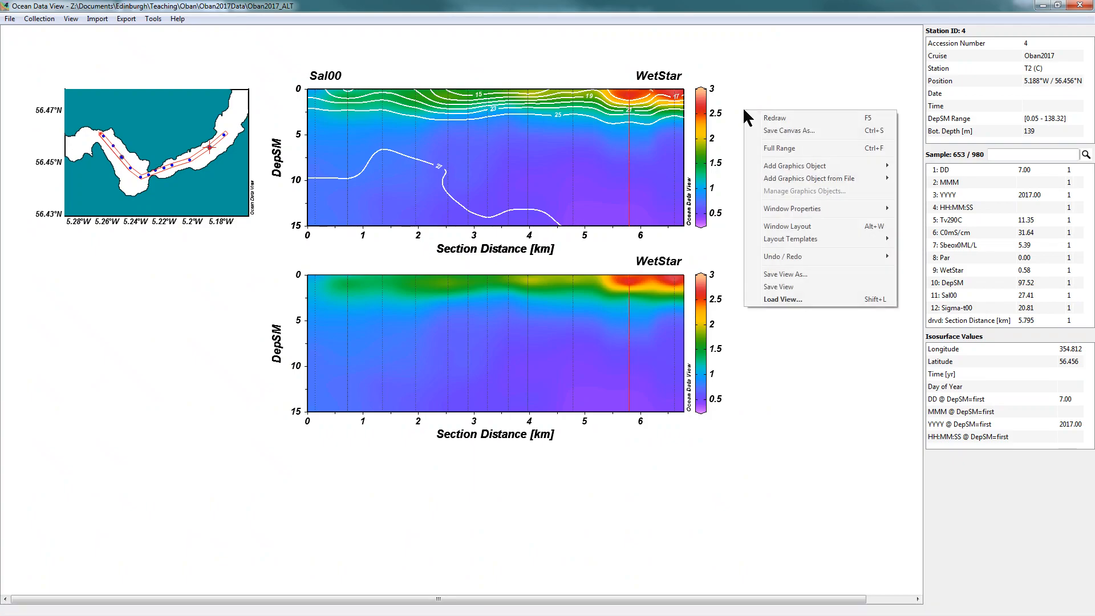
mouse_move(805, 209)
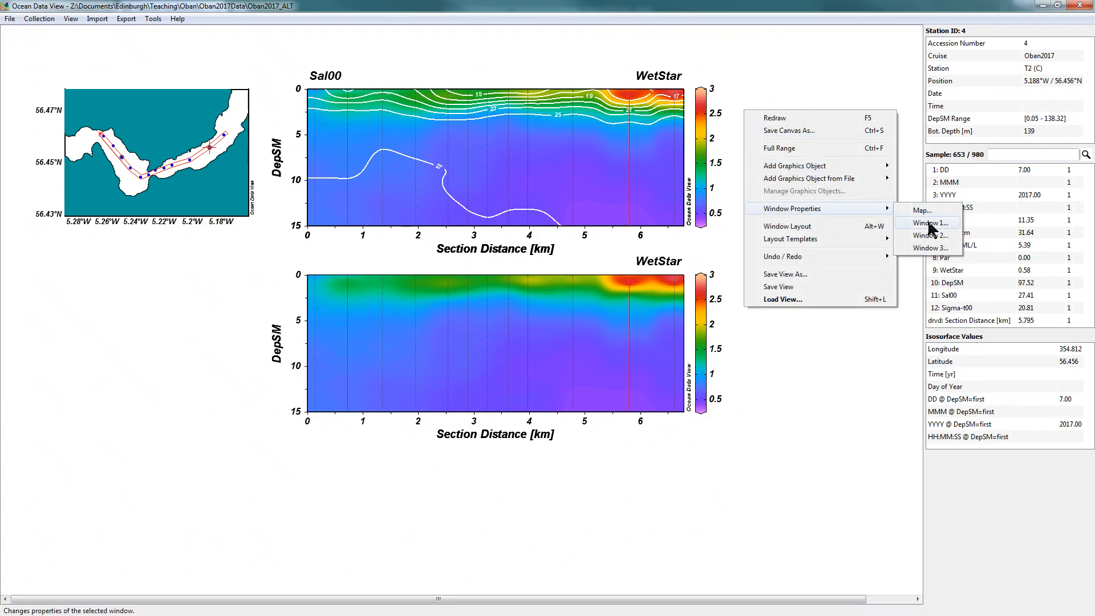
click(930, 223)
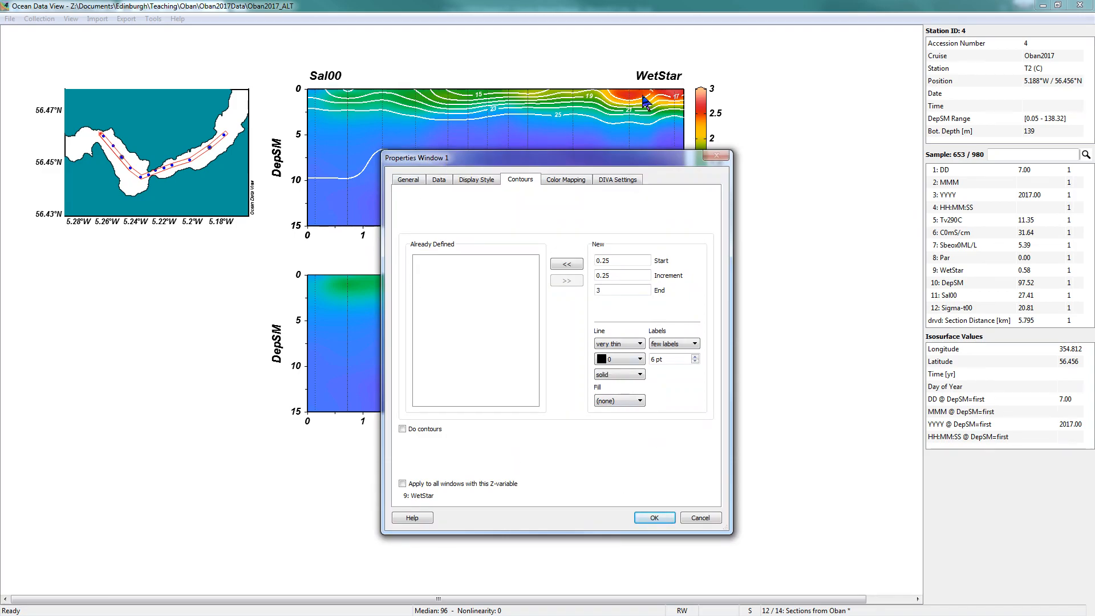
click(407, 180)
click(439, 181)
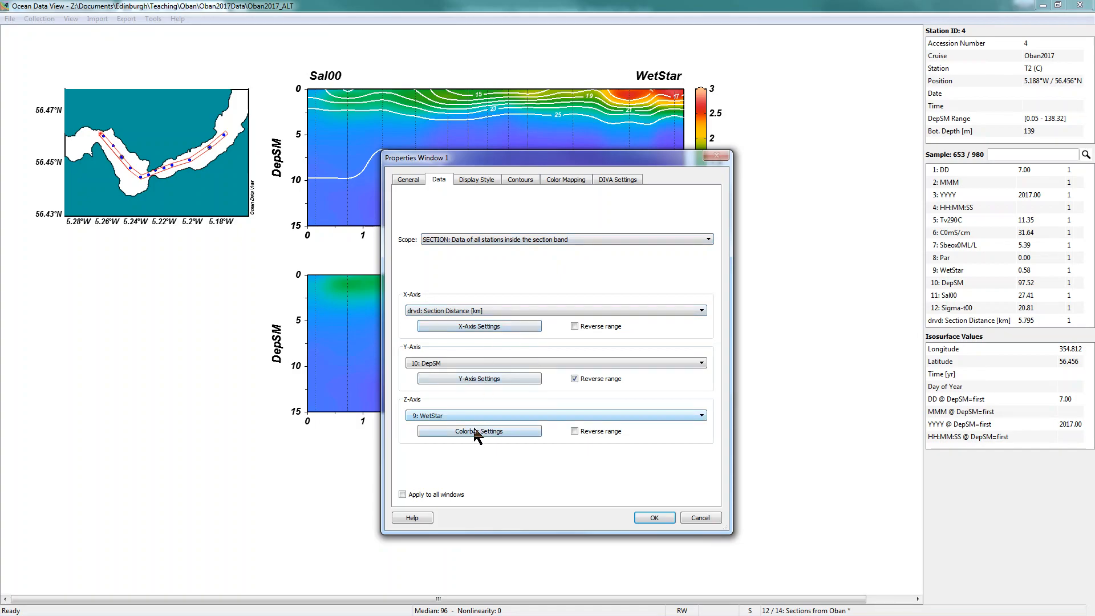
click(487, 415)
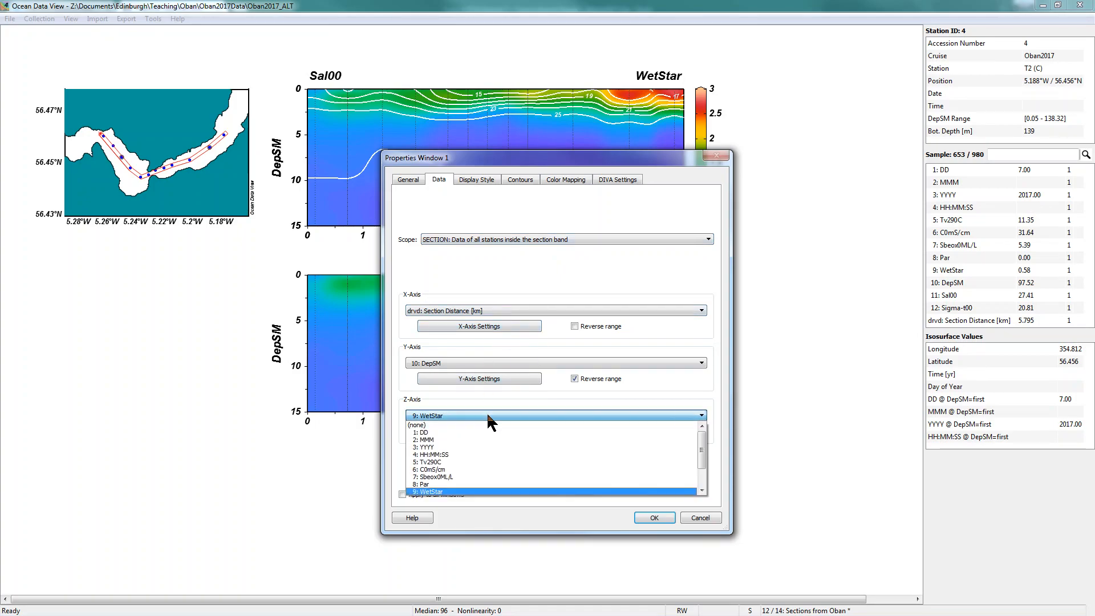
scroll(483, 457, down, 1)
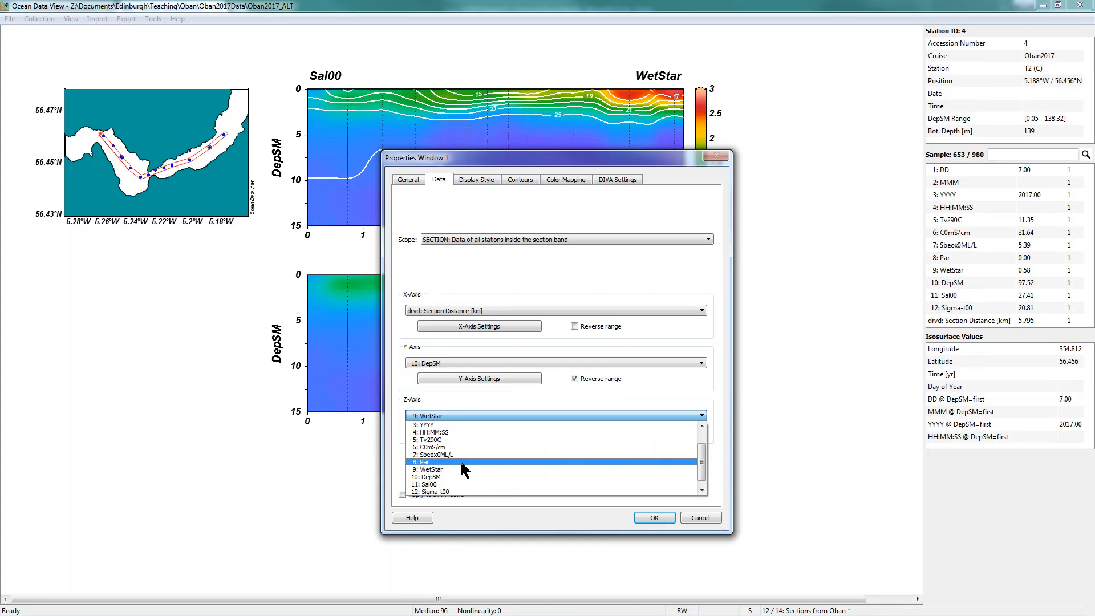
click(461, 461)
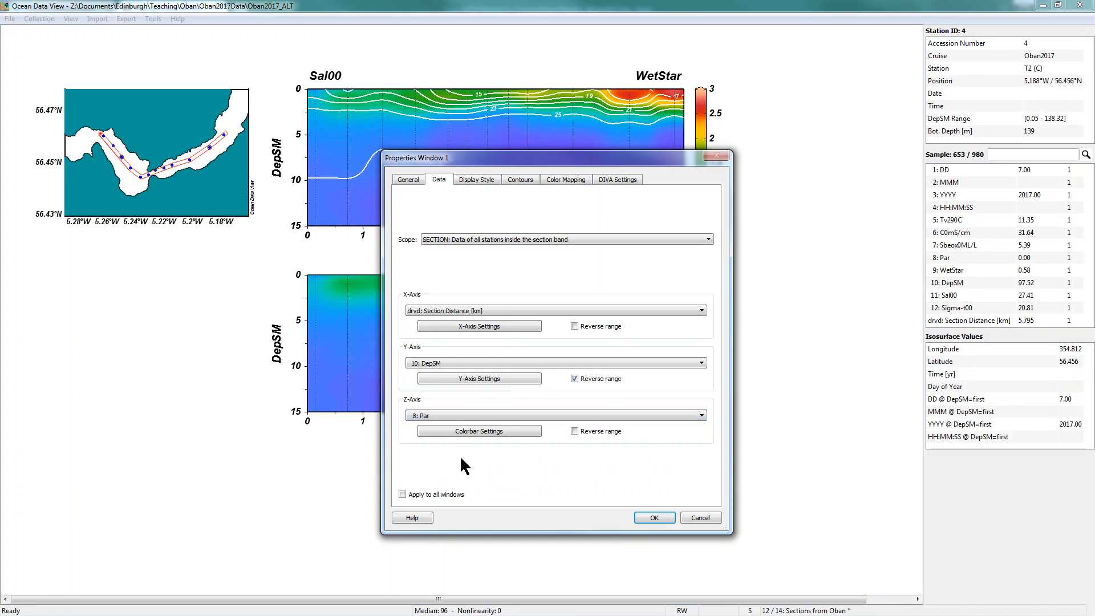
click(481, 429)
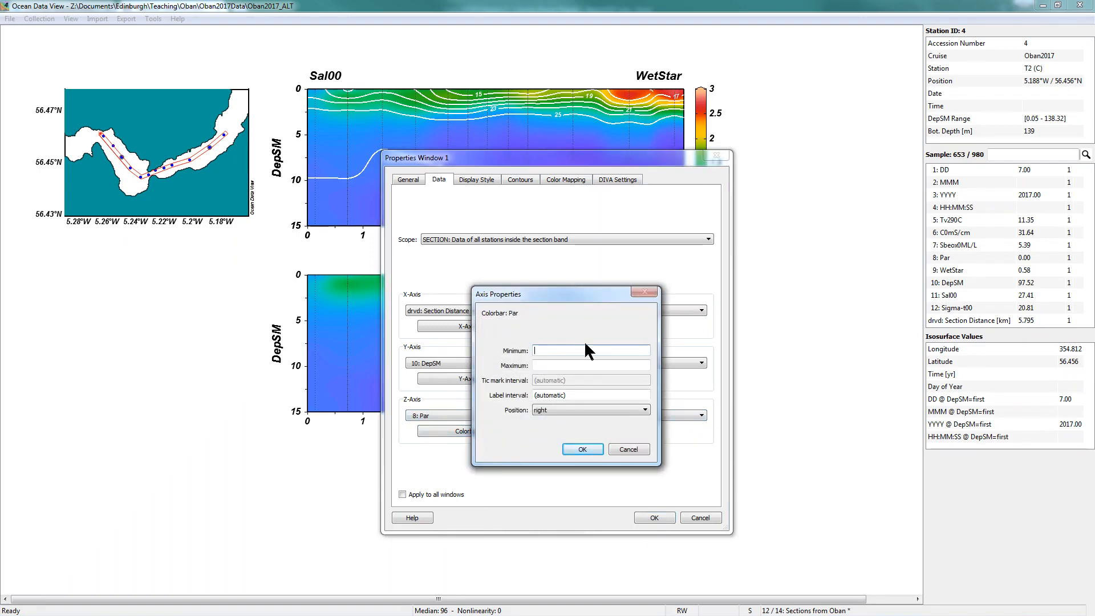
click(584, 450)
click(652, 518)
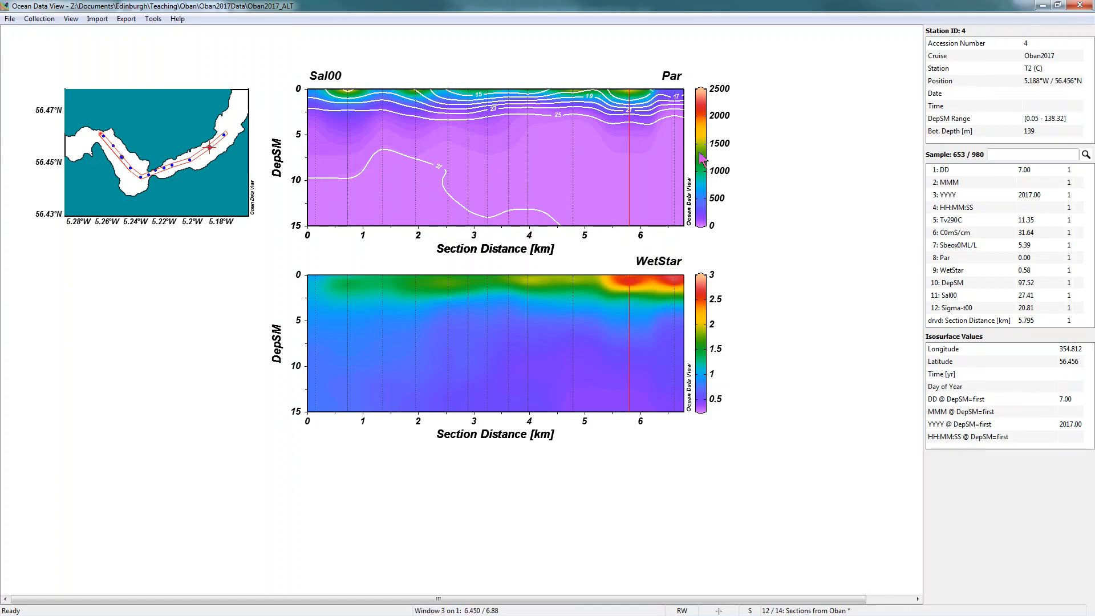
- Set the maximum of Window 1's DepSM Y axis to 150 and apply
right_click(759, 141)
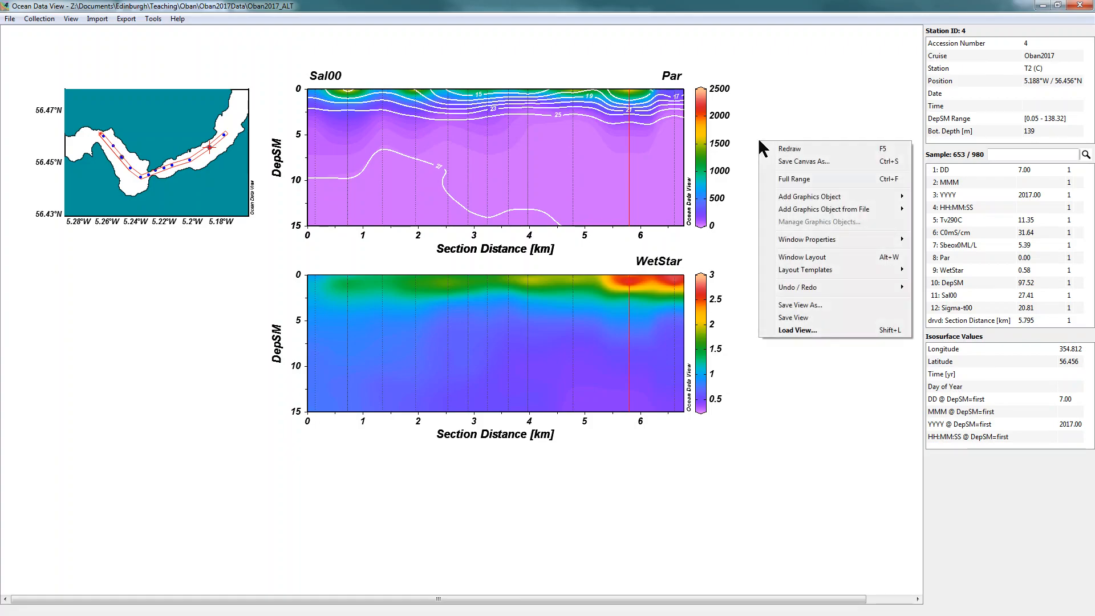
mouse_move(845, 235)
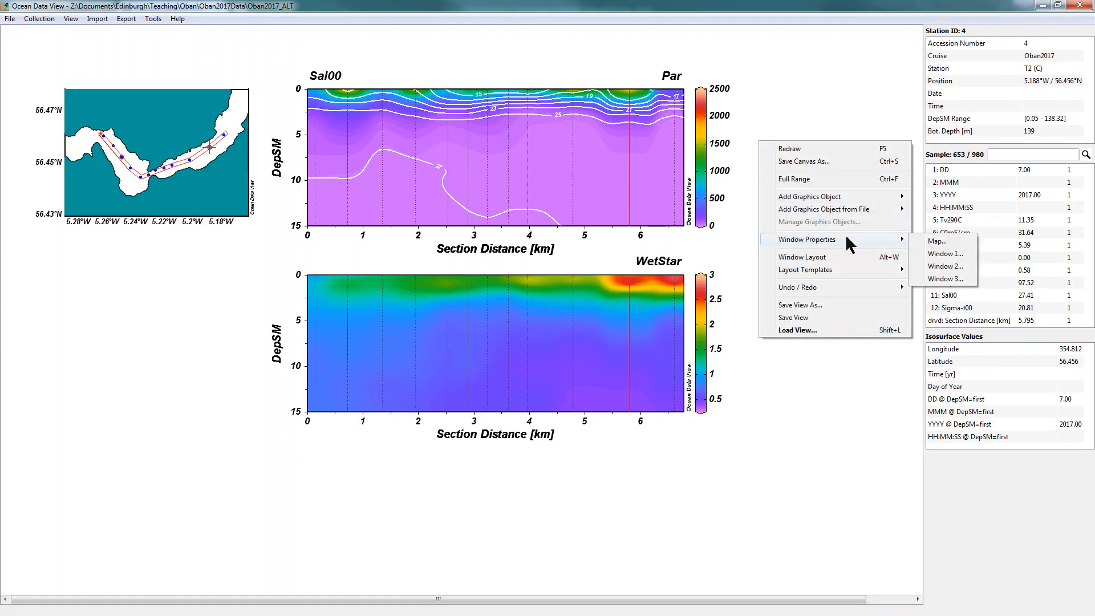
click(947, 254)
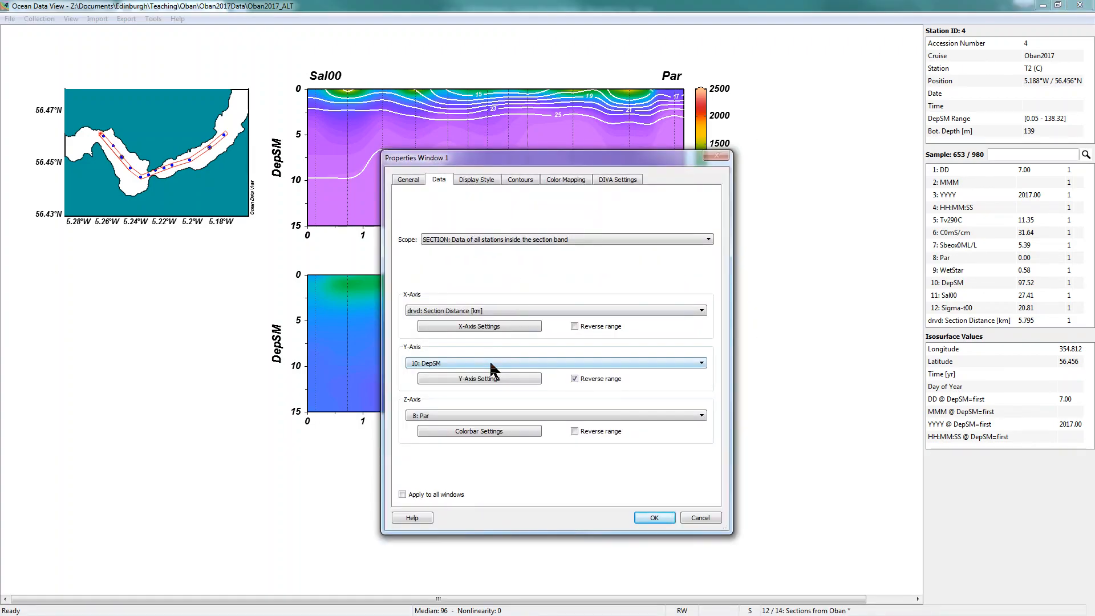
click(498, 378)
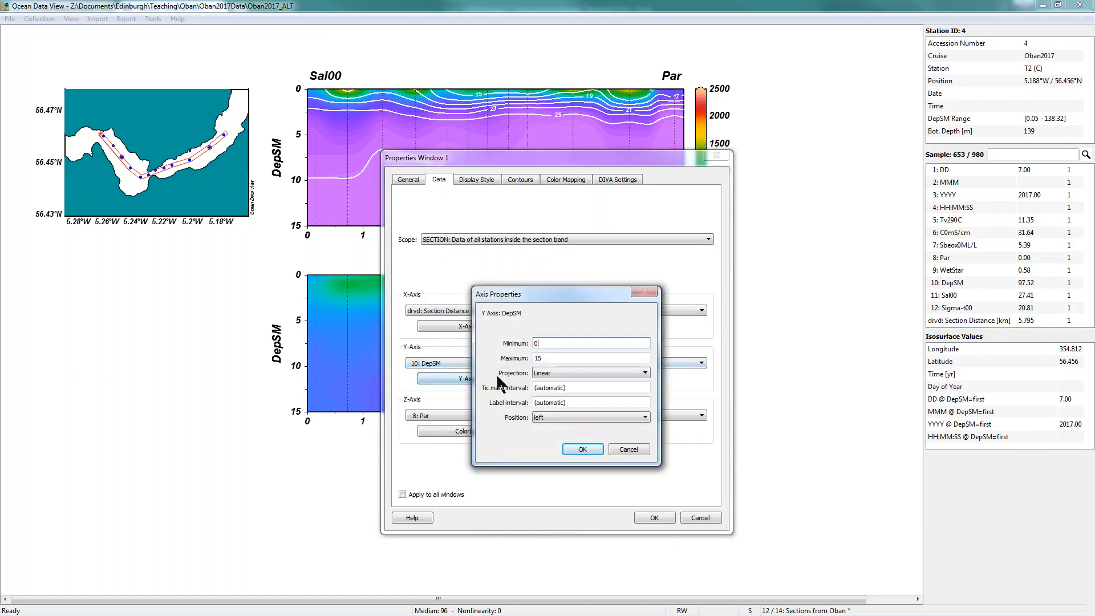
click(545, 358)
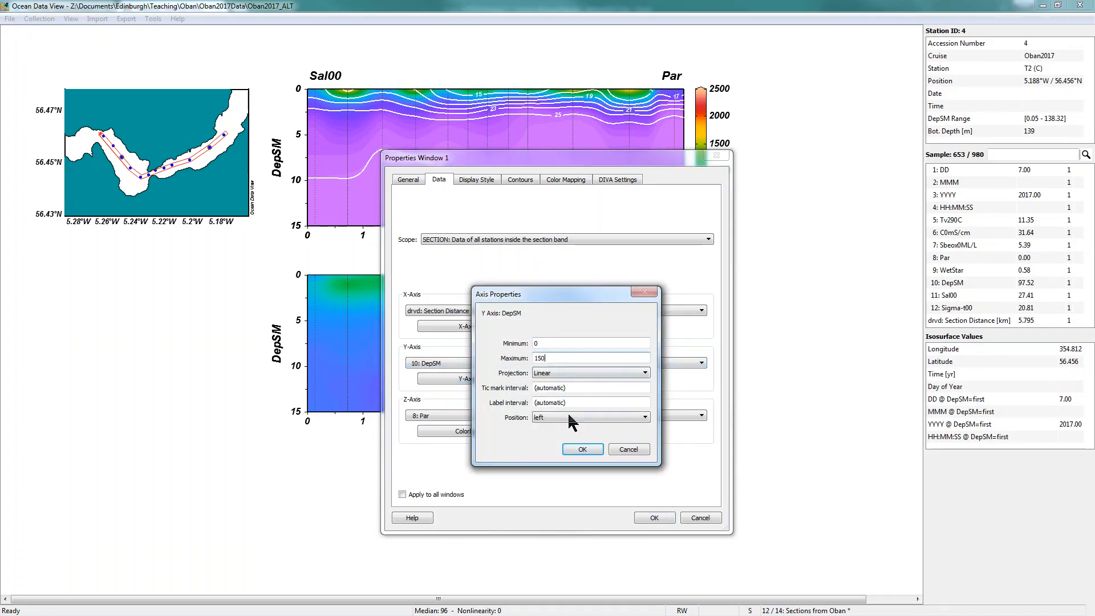
click(583, 449)
click(654, 517)
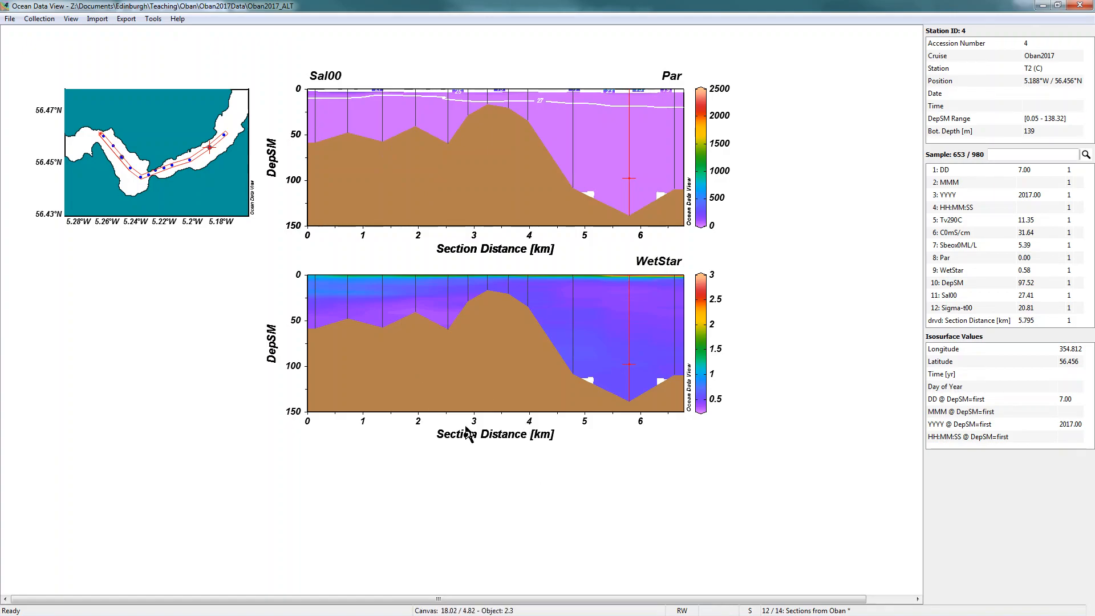
- Set the DepSM axis maximum to 15 through the WetStar section's axis ranges
right_click(563, 302)
click(632, 454)
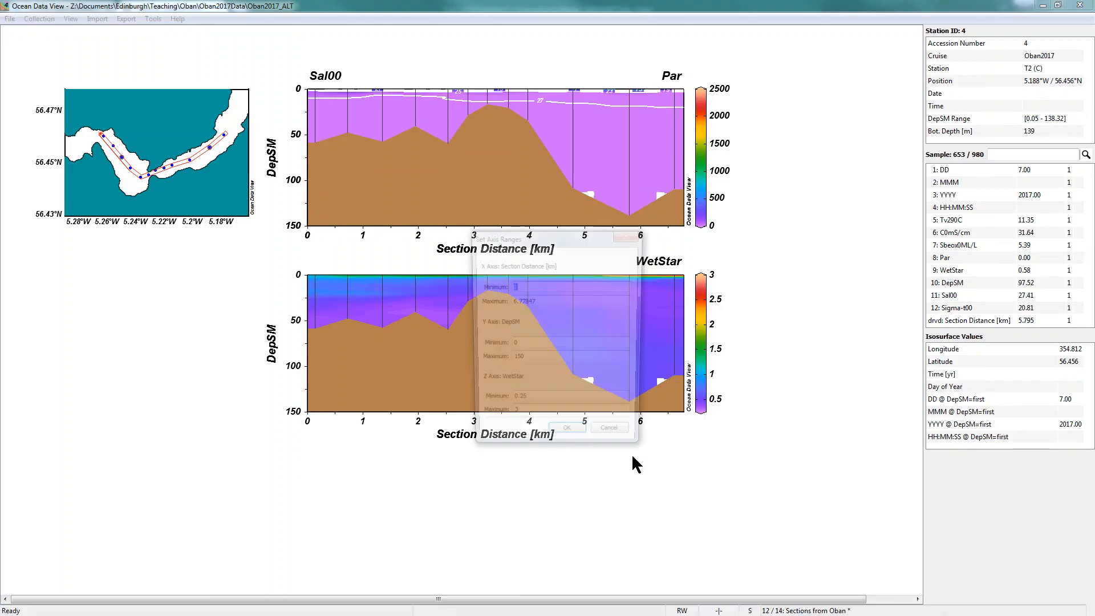
click(527, 359)
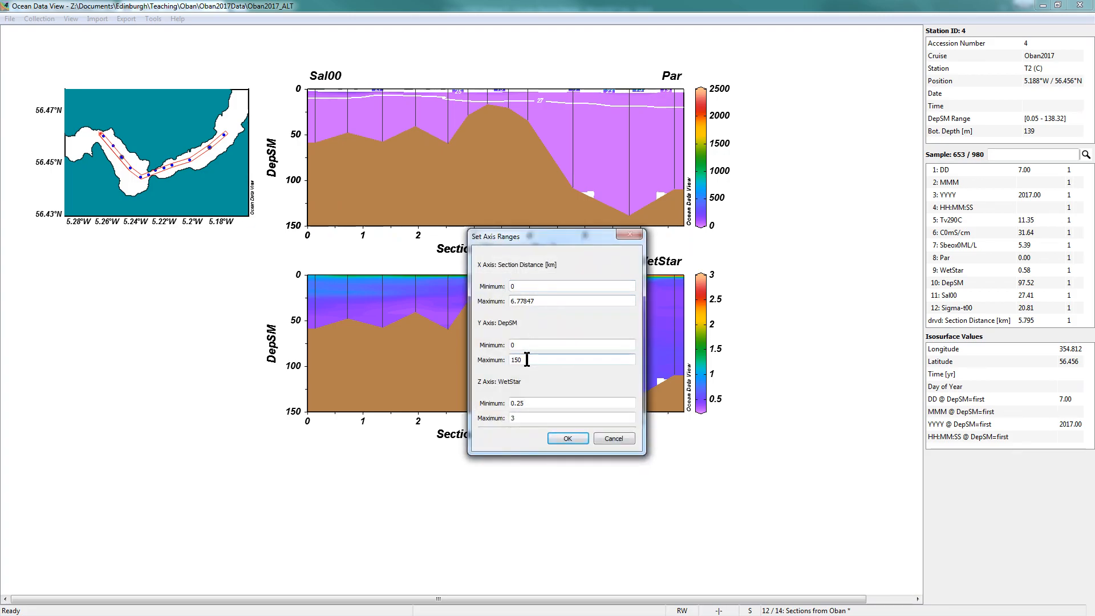
click(574, 439)
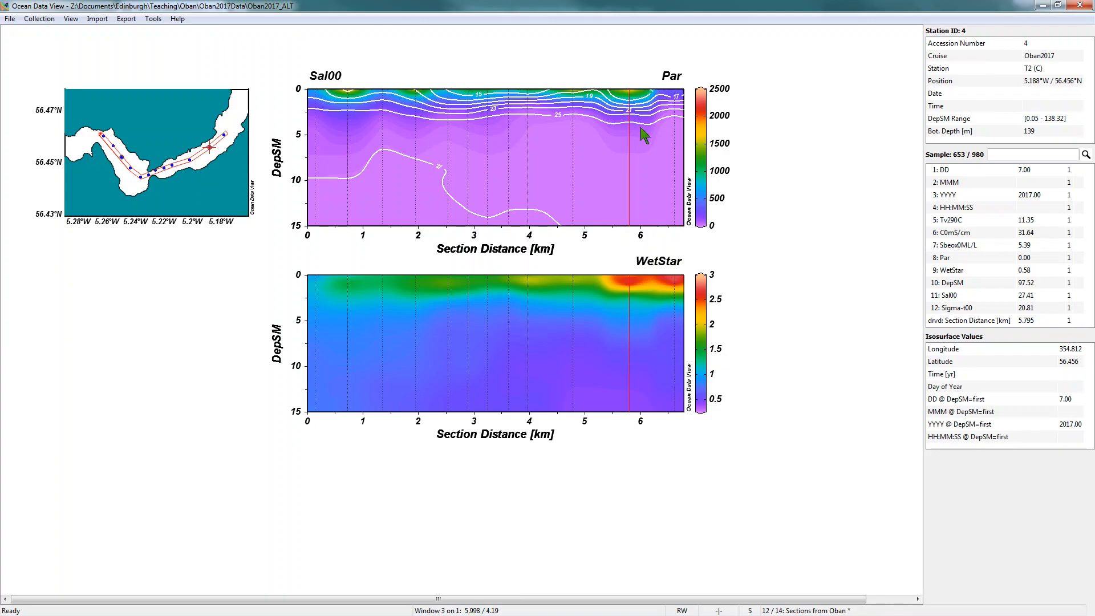
right_click(431, 135)
right_click(805, 151)
mouse_move(849, 250)
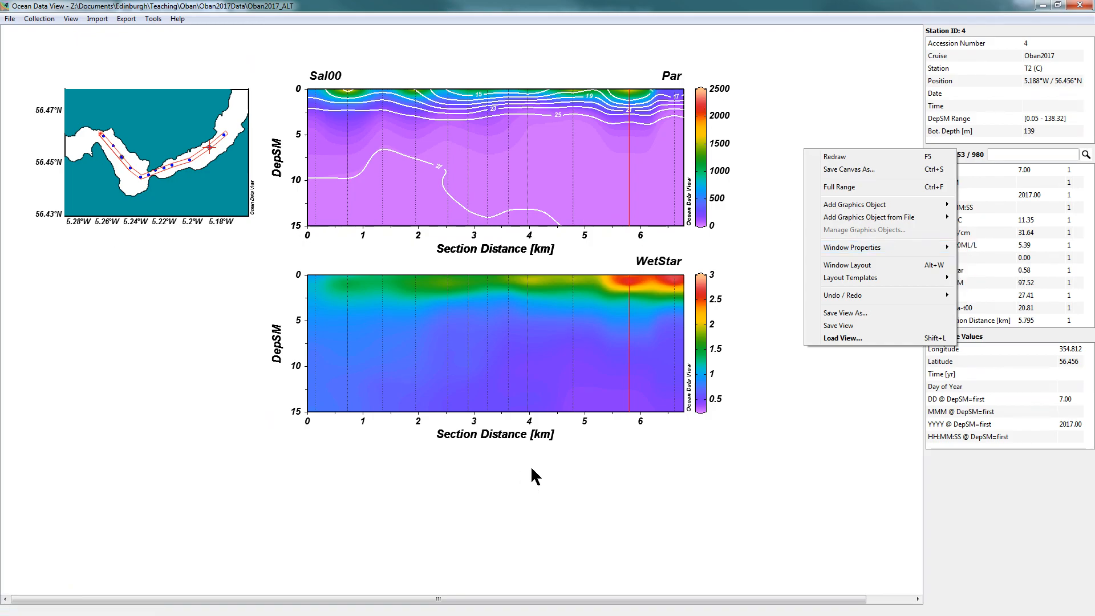
click(578, 497)
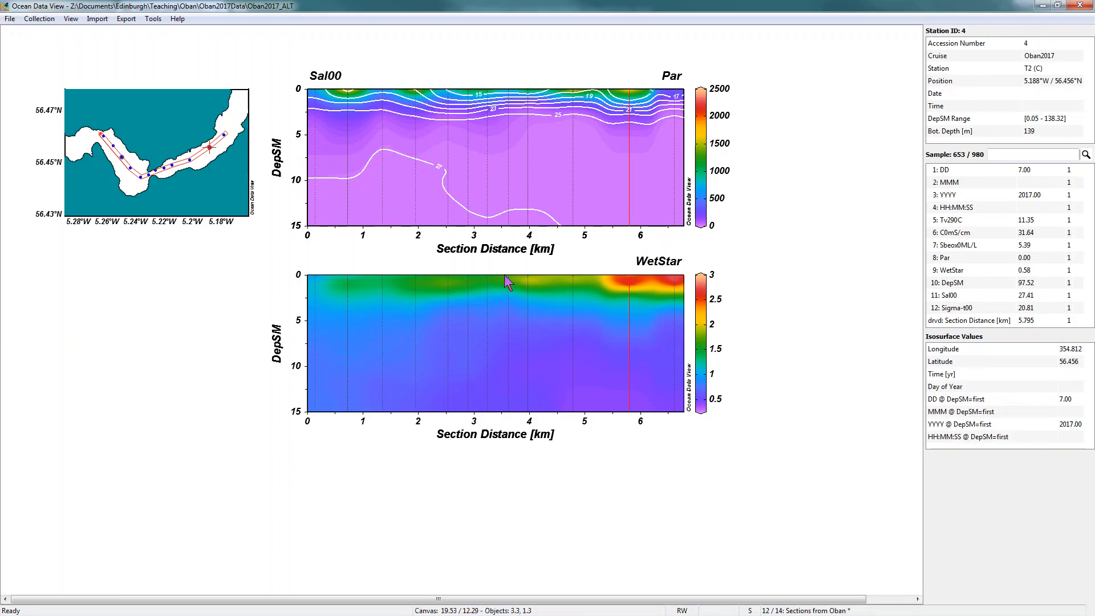
- Save the current view under the new file name "Sections from Oban PAR WetStar.xview"
click(71, 18)
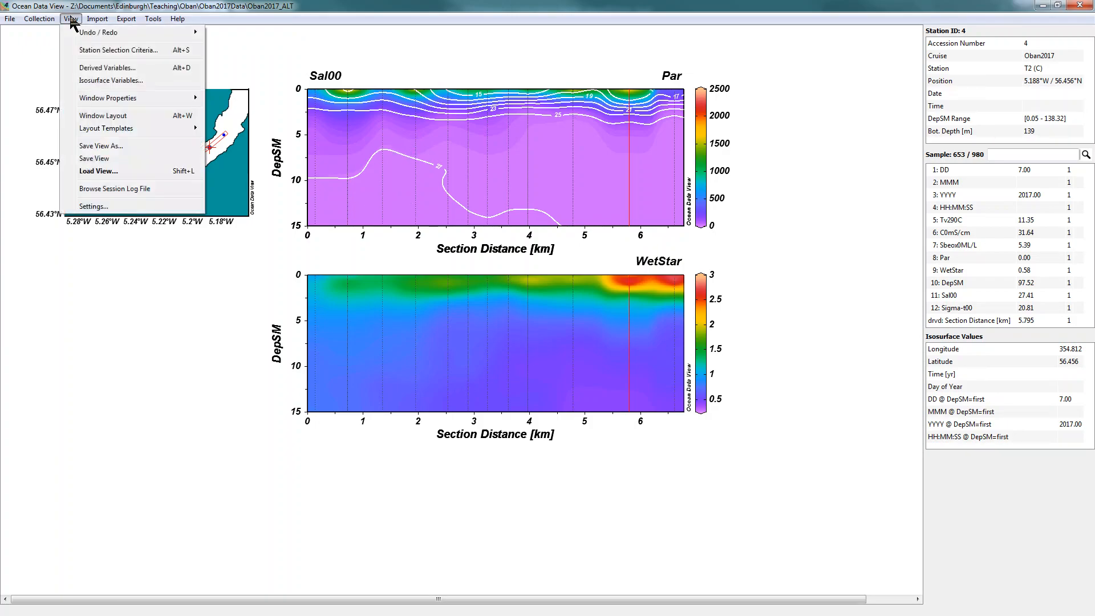
click(107, 144)
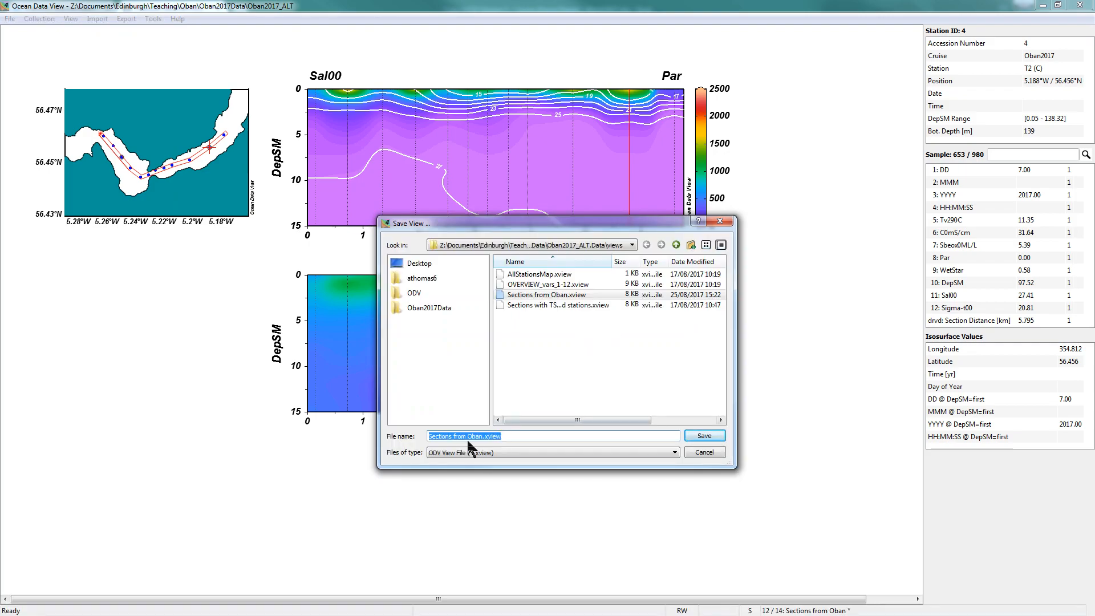
click(482, 436)
text(PA)
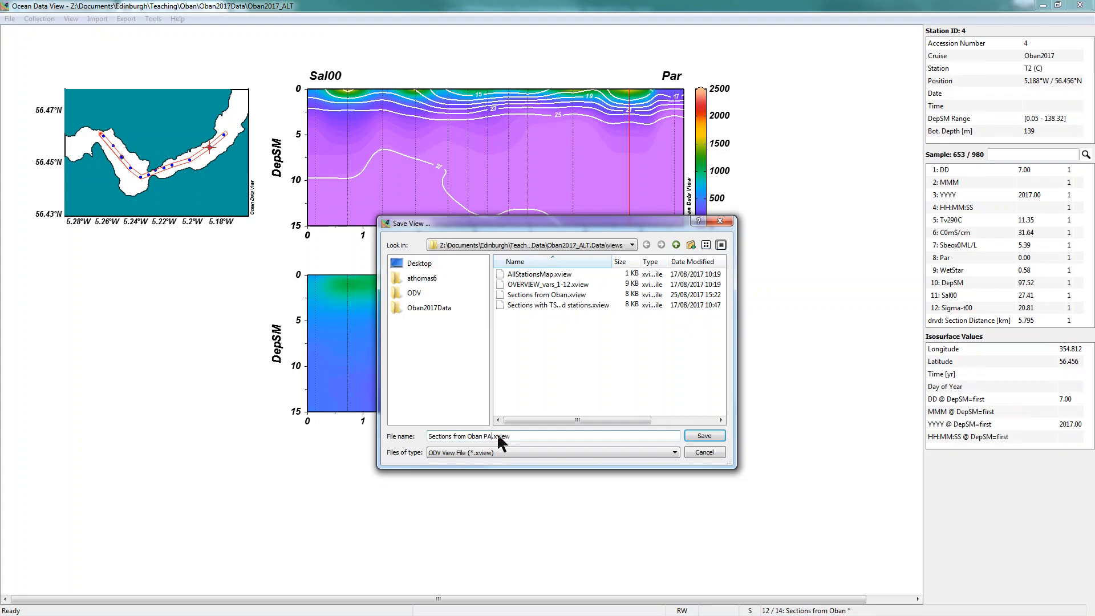
text(R)
text( WetSar)
key(BackSpace)
text(tar)
click(701, 435)
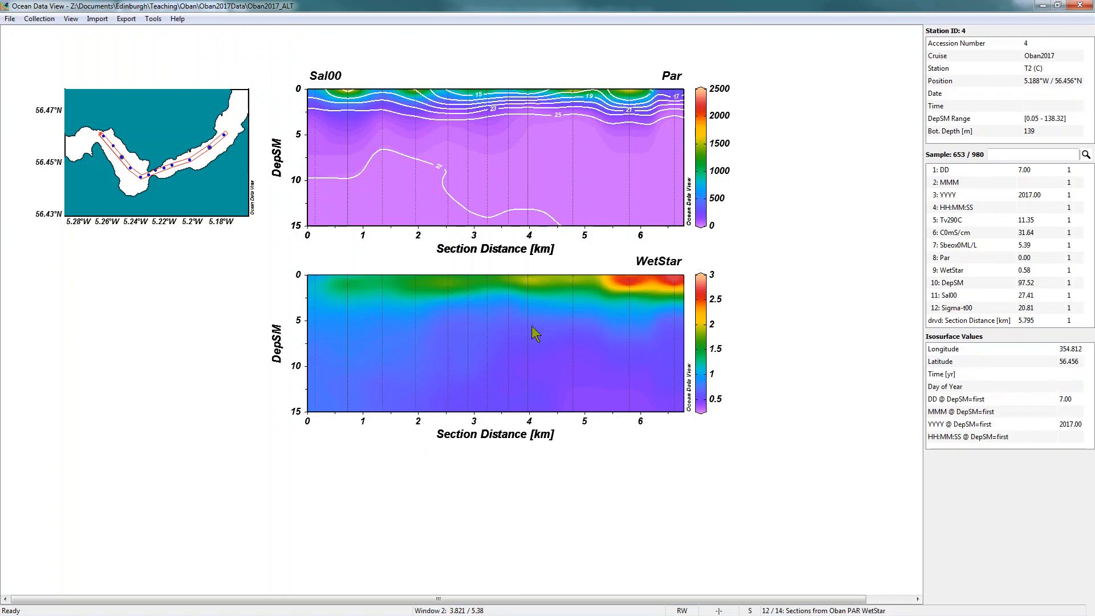
- Change Window 2's Z-axis variable from WetStar to Sbeox0ML/L
key(z)
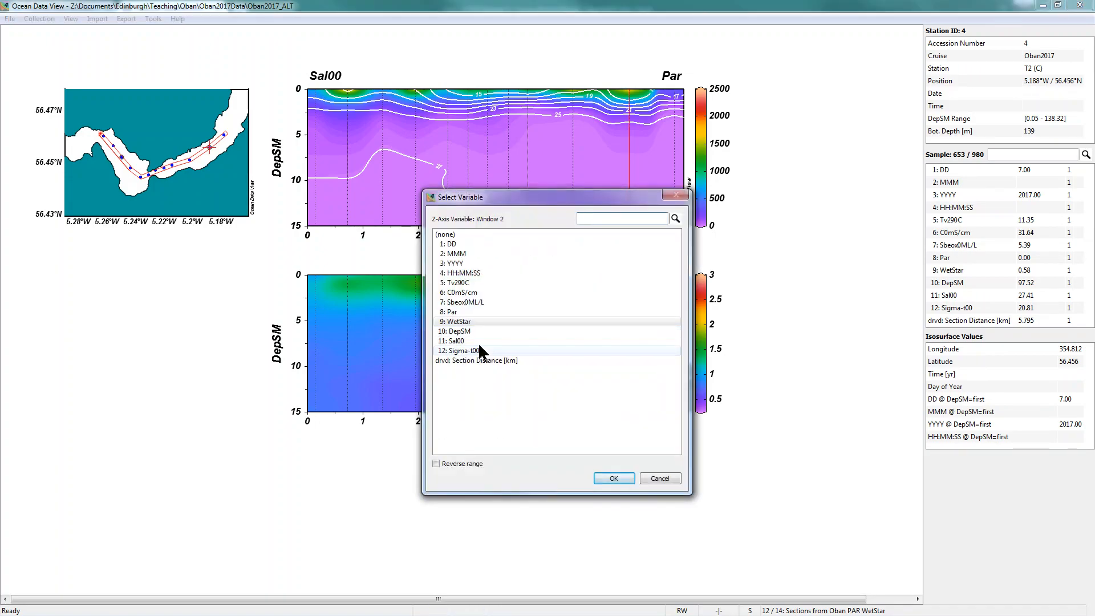
click(482, 302)
click(618, 482)
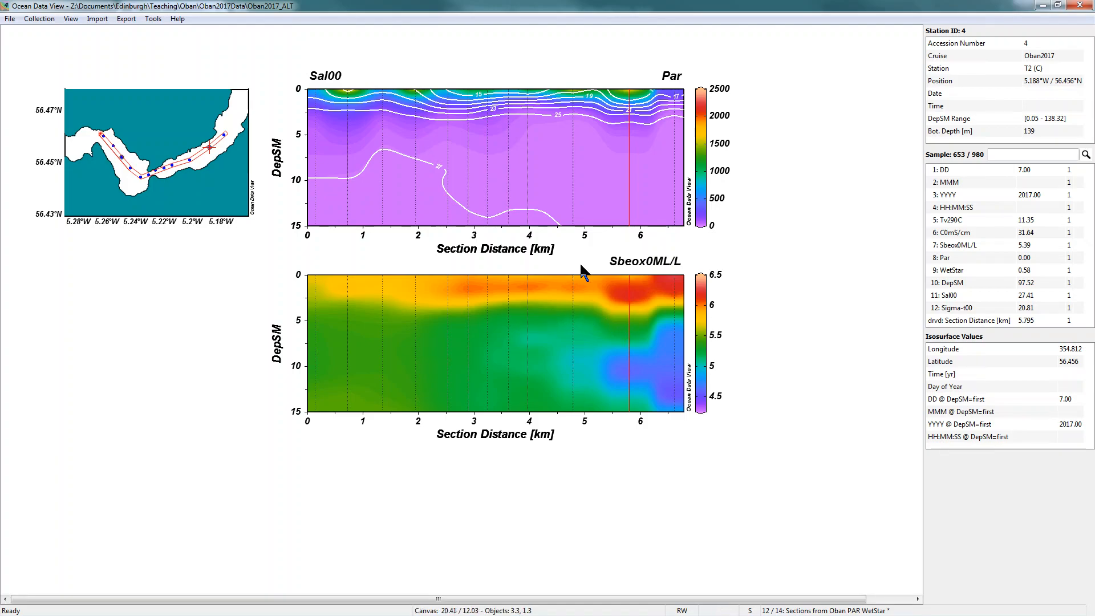
- Set the color palette of the Sbeox0ML/L section to Matlab_default and apply it
right_click(546, 318)
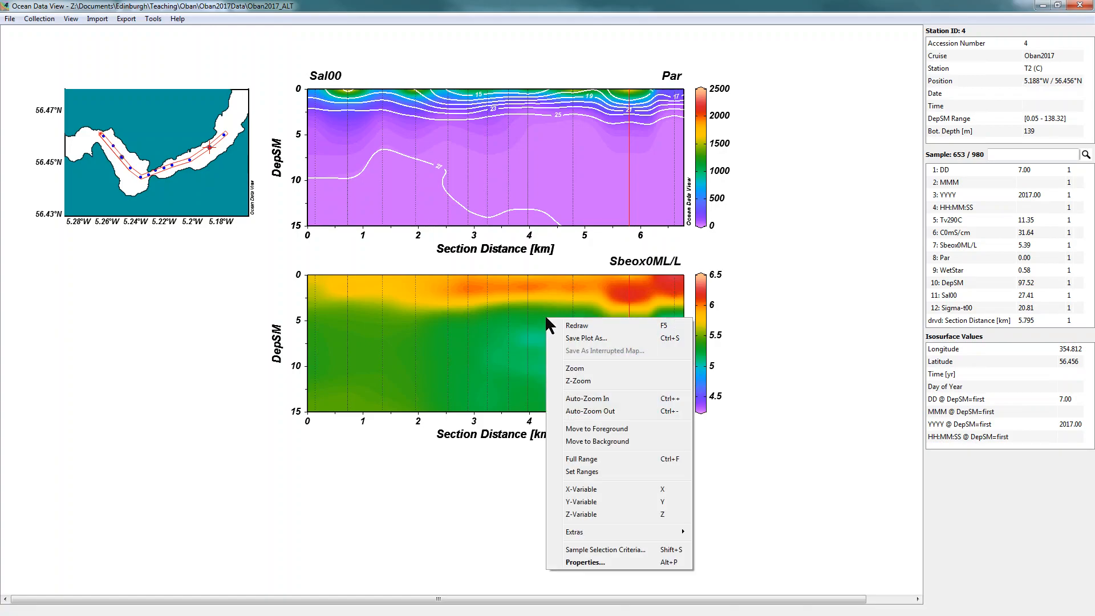
click(600, 562)
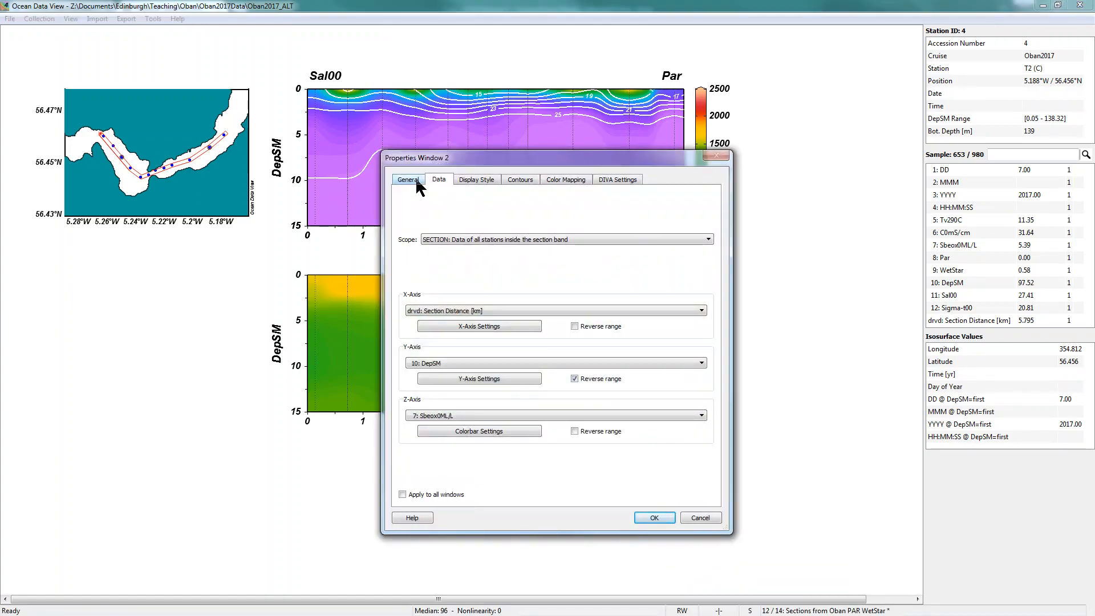
click(408, 180)
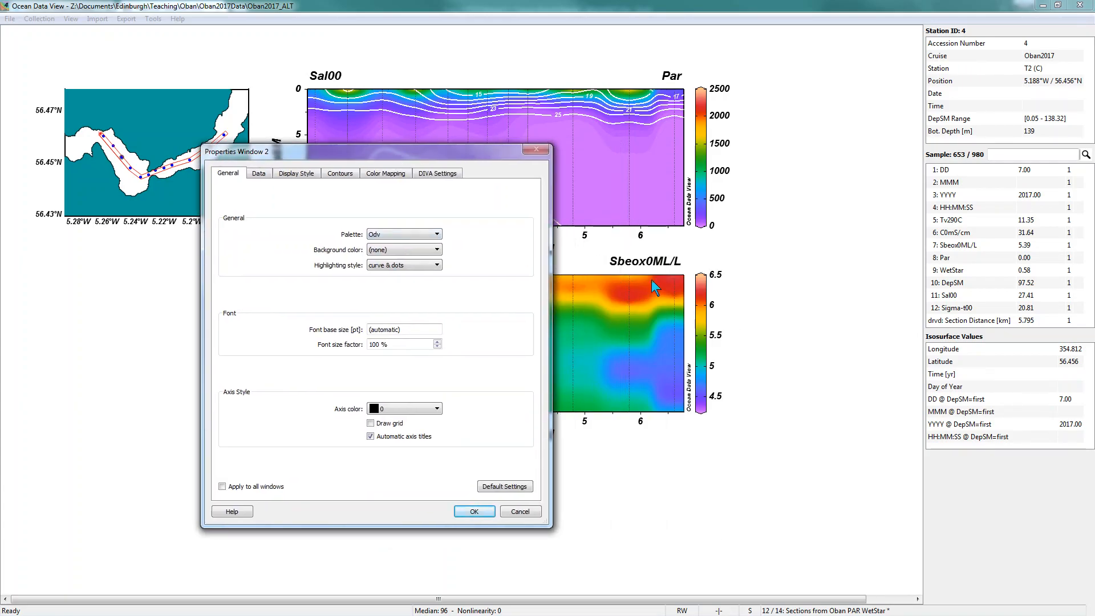
mouse_move(449, 149)
mouse_down()
mouse_move(478, 151)
mouse_move(472, 139)
mouse_move(433, 136)
mouse_up()
click(409, 223)
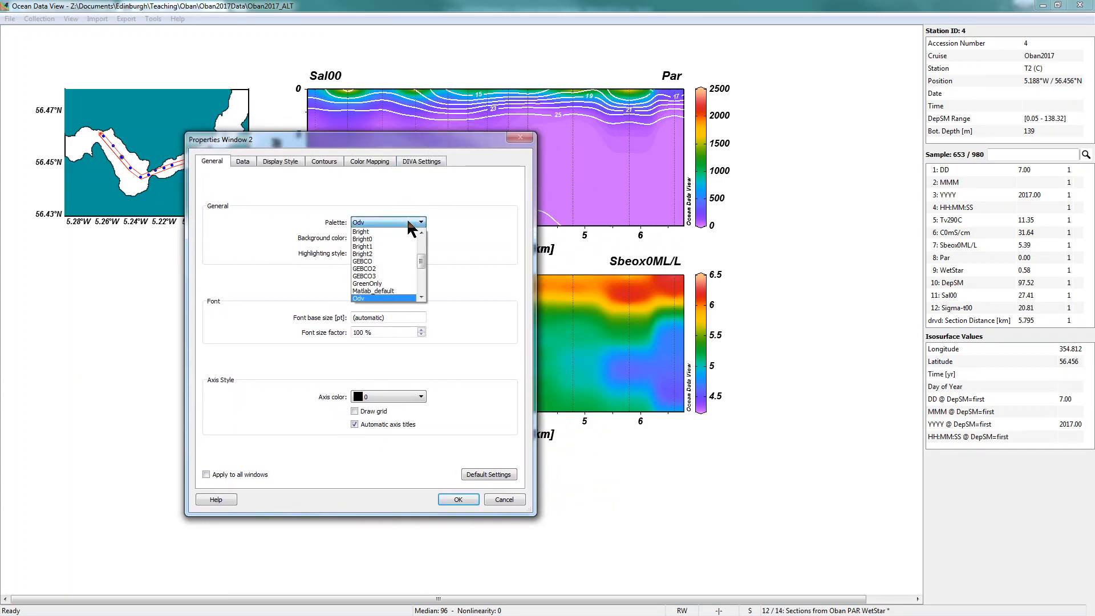
click(393, 292)
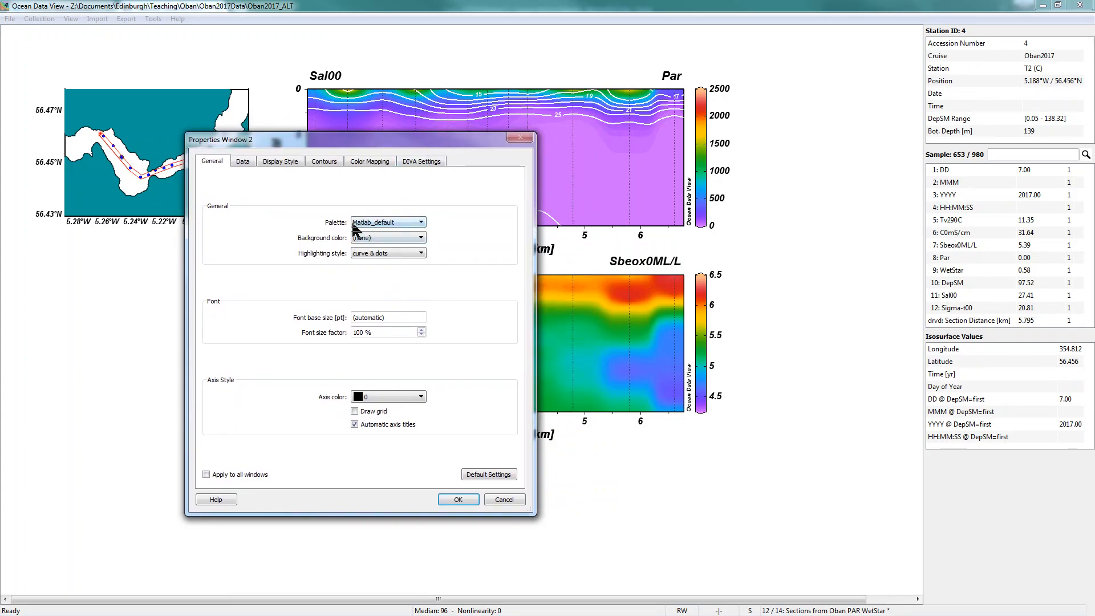
click(458, 499)
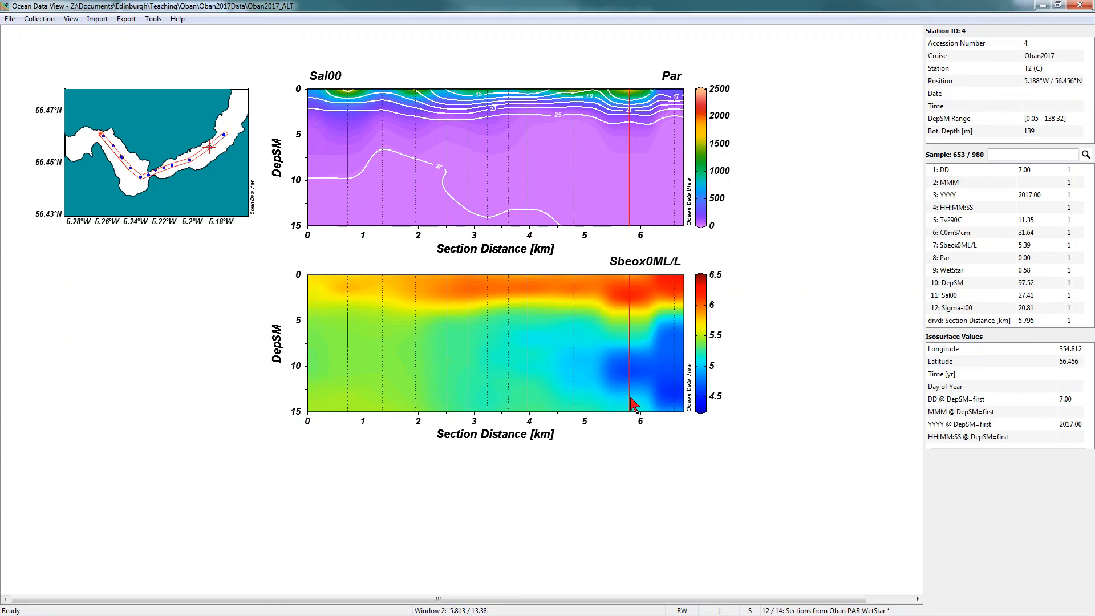
- Change the Sbeox0ML/L section's color palette to BlueOnly and apply it
right_click(498, 315)
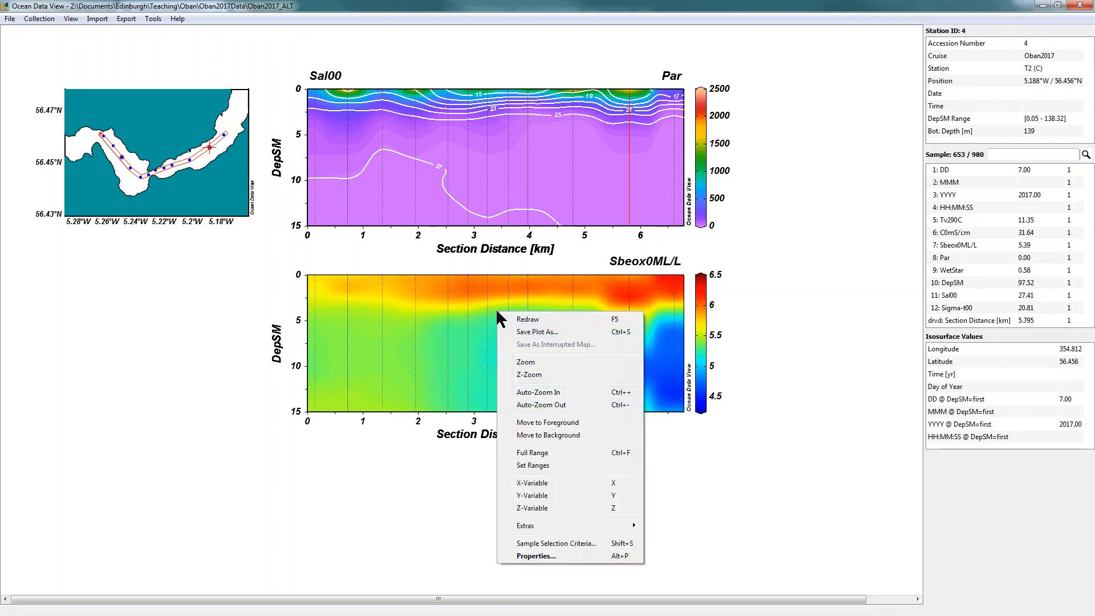
click(565, 552)
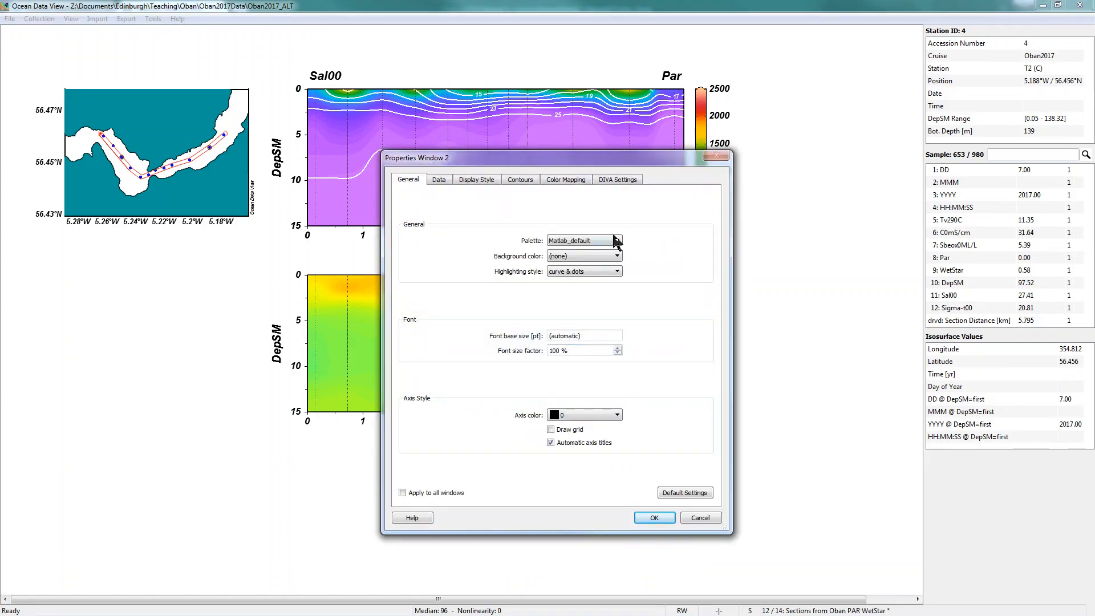
click(614, 241)
drag(620, 284, 618, 273)
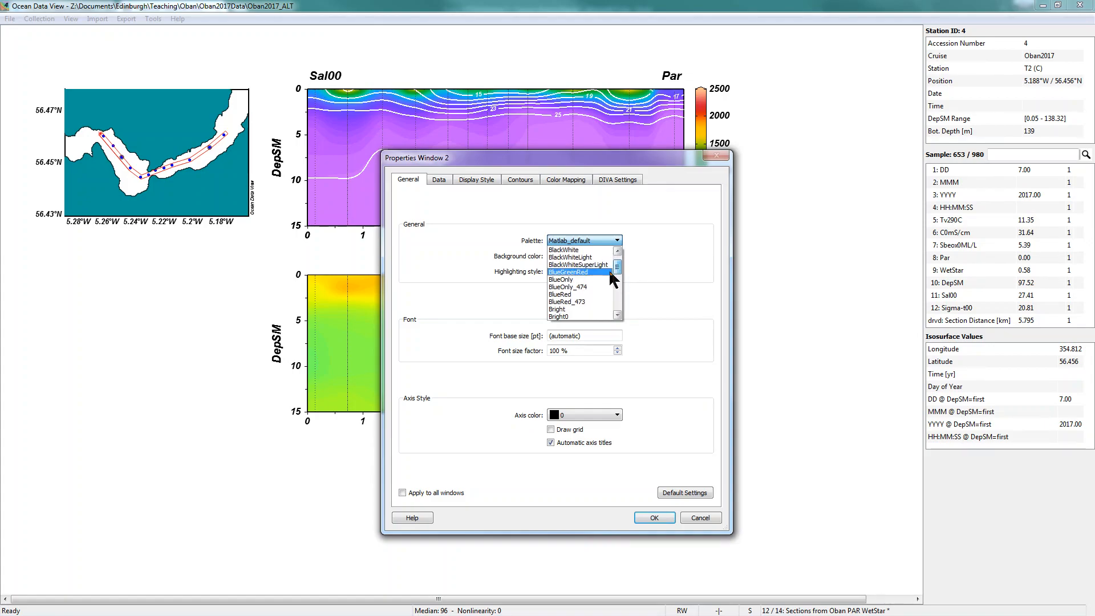
click(588, 281)
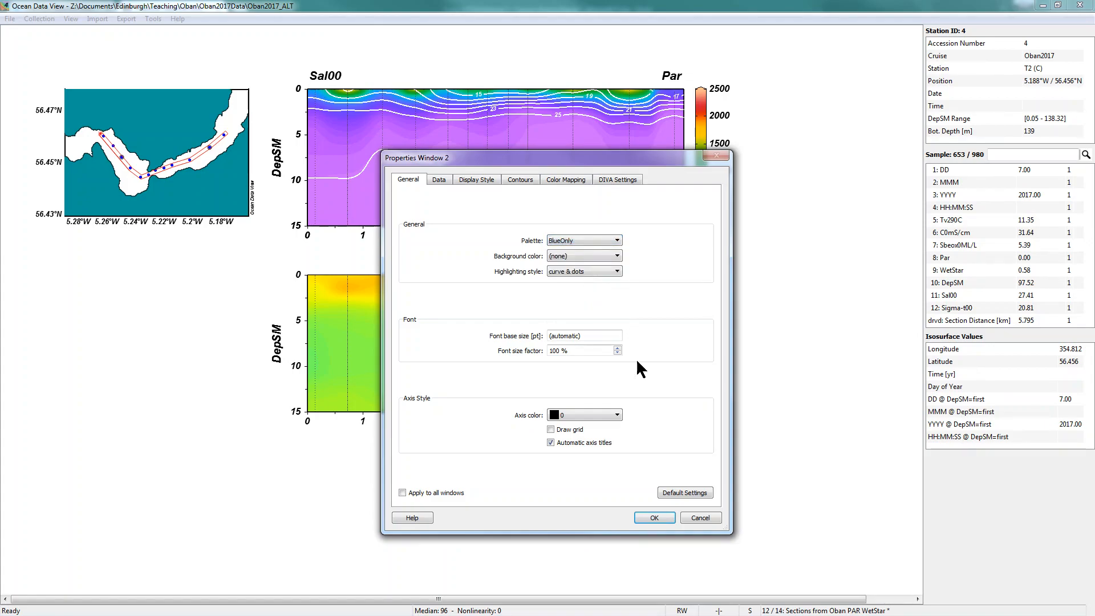
click(649, 517)
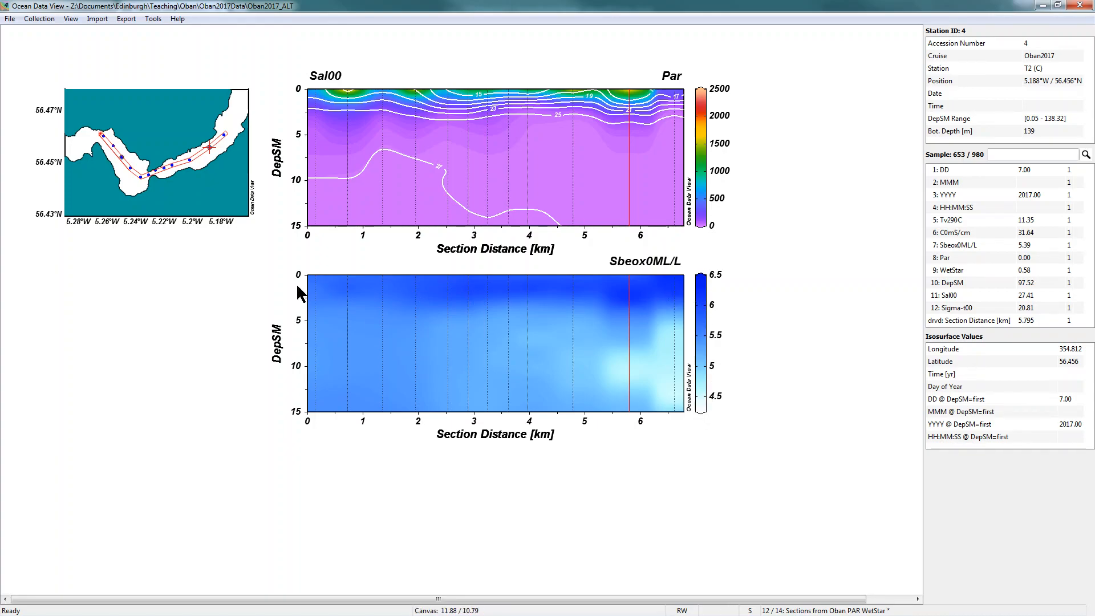
- Reduce the Y scale-length of Window 2's weighted-average gridding to 10 permille and apply
right_click(571, 312)
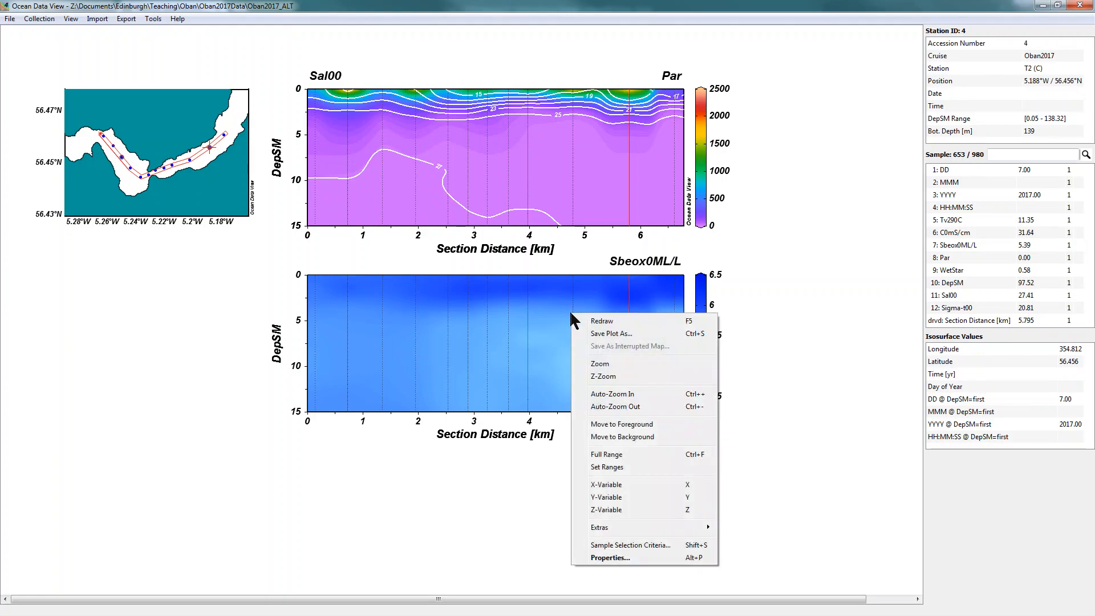
click(625, 556)
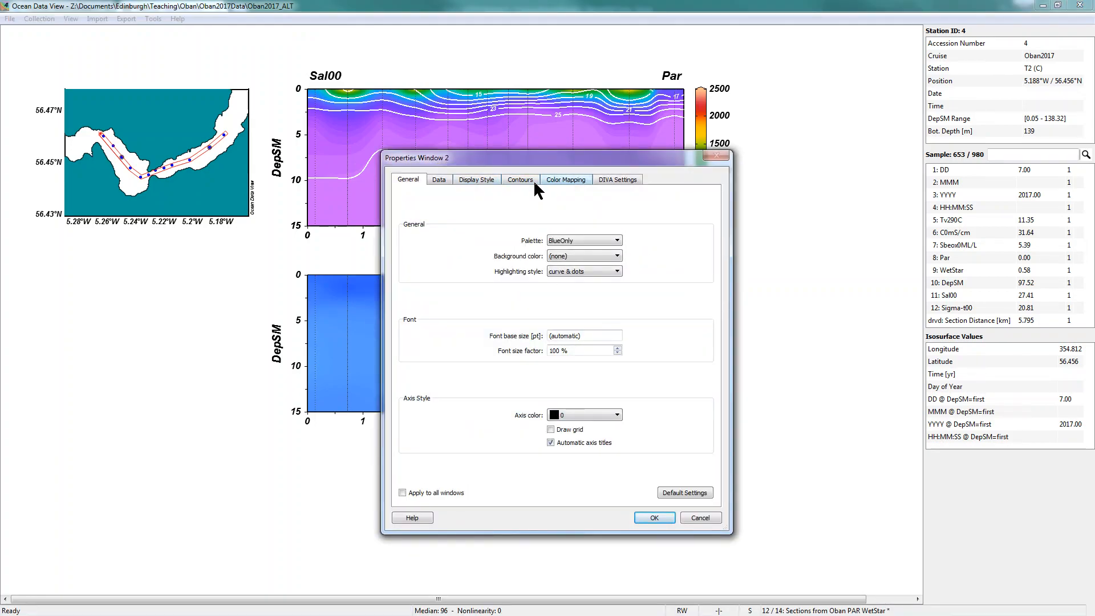
click(475, 180)
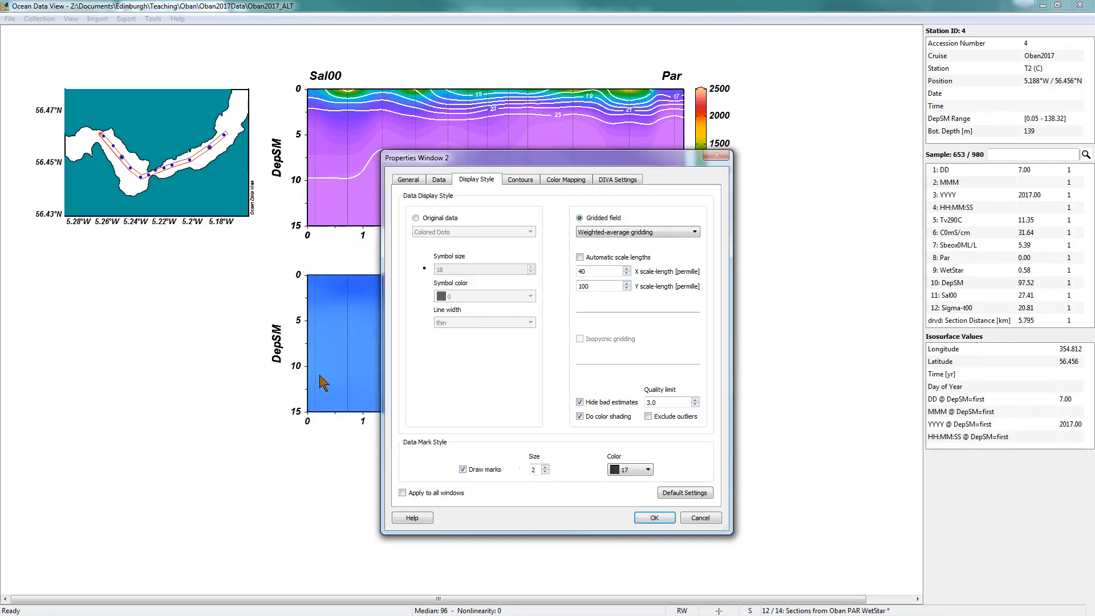
click(626, 289)
click(626, 289)
click(627, 289)
click(659, 518)
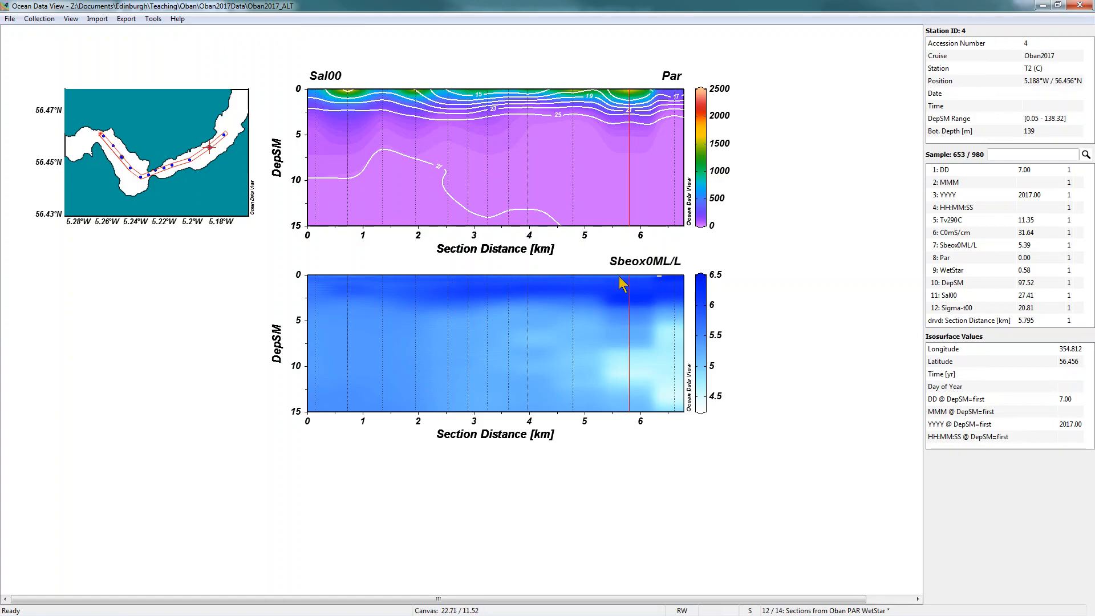
- Raise the Sbeox0ML/L color mapping's median to 189 and its nonlinearity to 109, then apply to Window 2
right_click(599, 315)
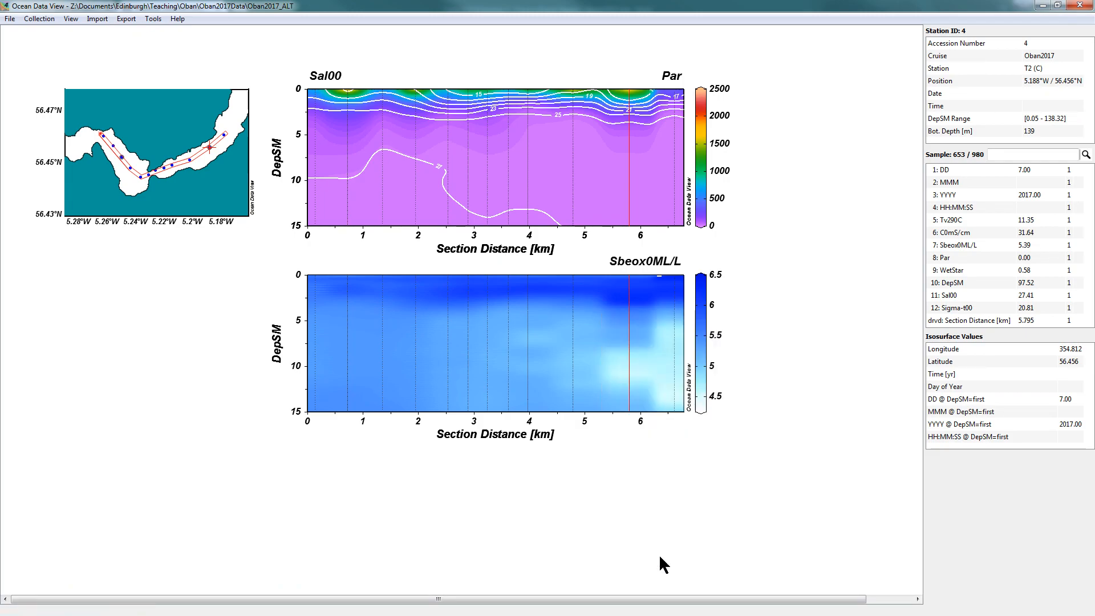
click(658, 554)
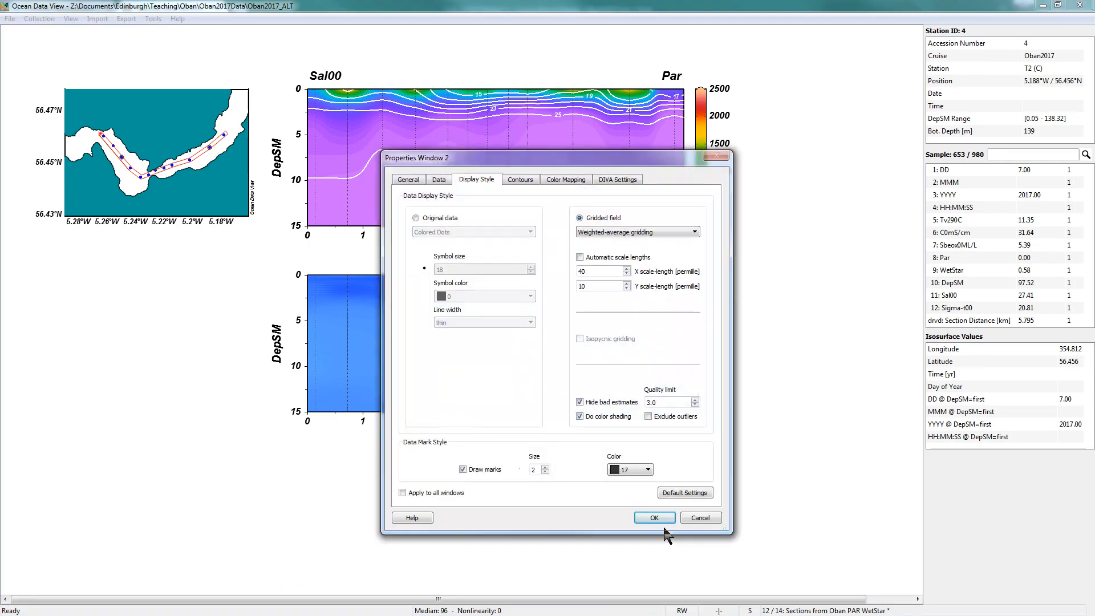
click(569, 180)
drag(610, 162, 332, 167)
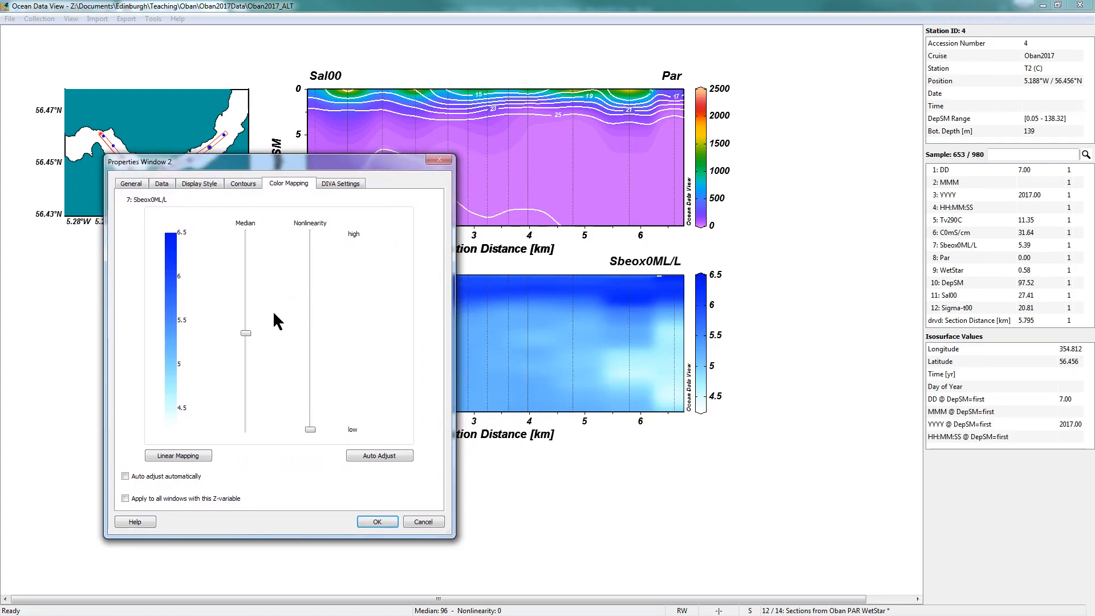
drag(247, 333, 237, 257)
drag(310, 430, 307, 322)
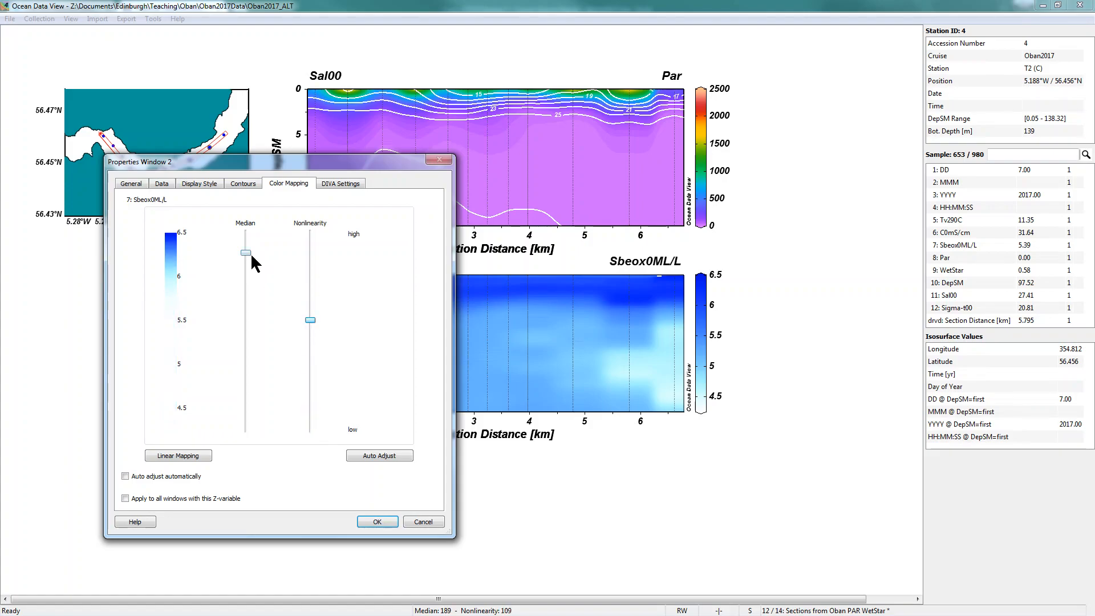
click(378, 522)
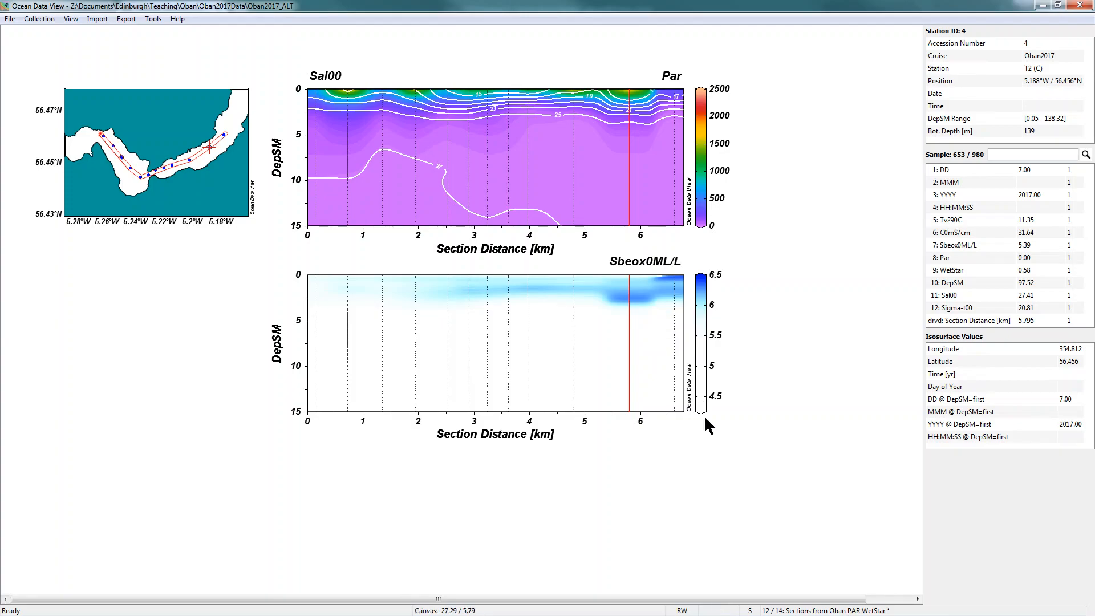
- Set the minimum of Window 2's Sbeox0ML/L Z axis to 0 through its axis ranges
right_click(575, 335)
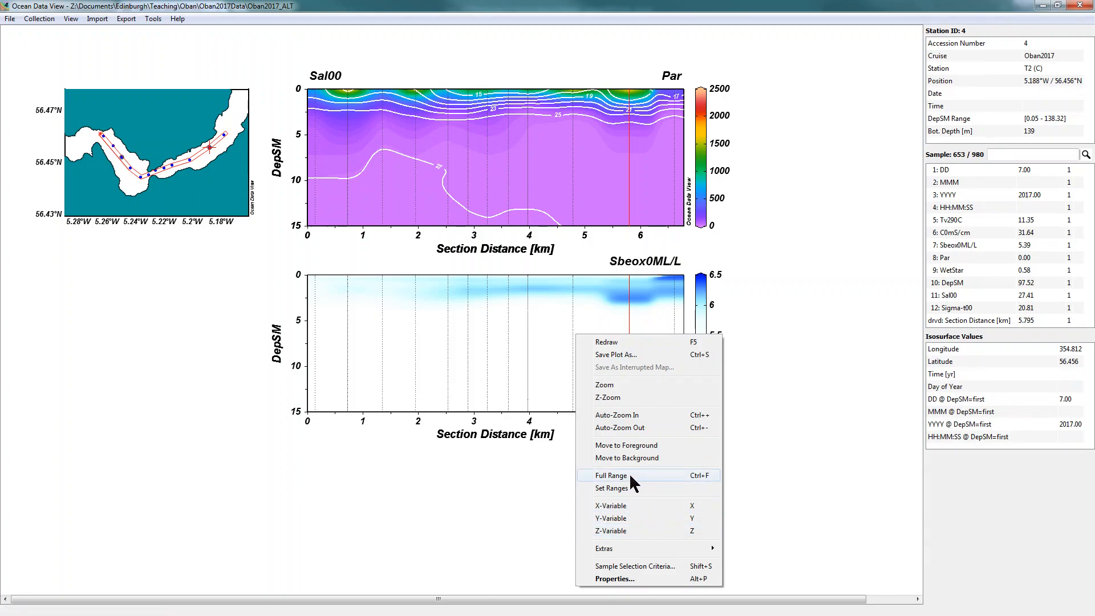
click(631, 488)
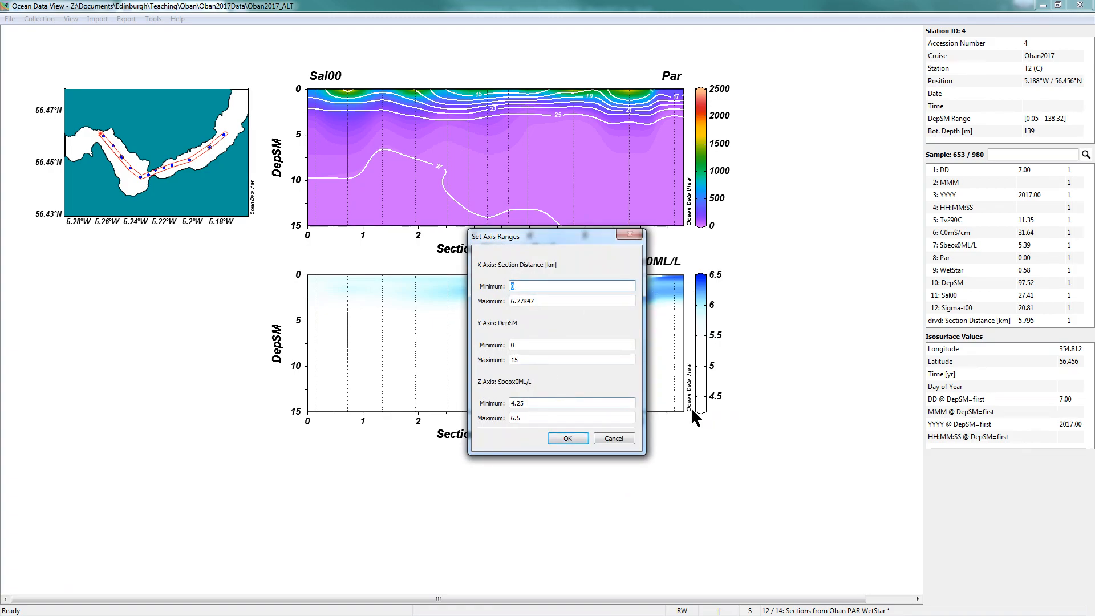
drag(535, 404, 496, 410)
text(0)
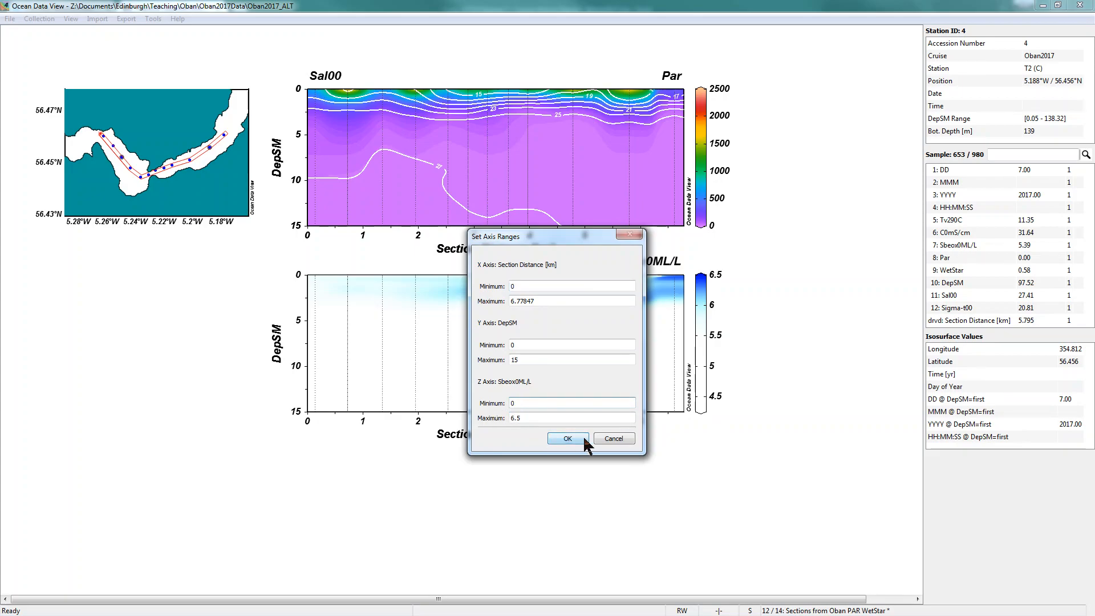
click(567, 440)
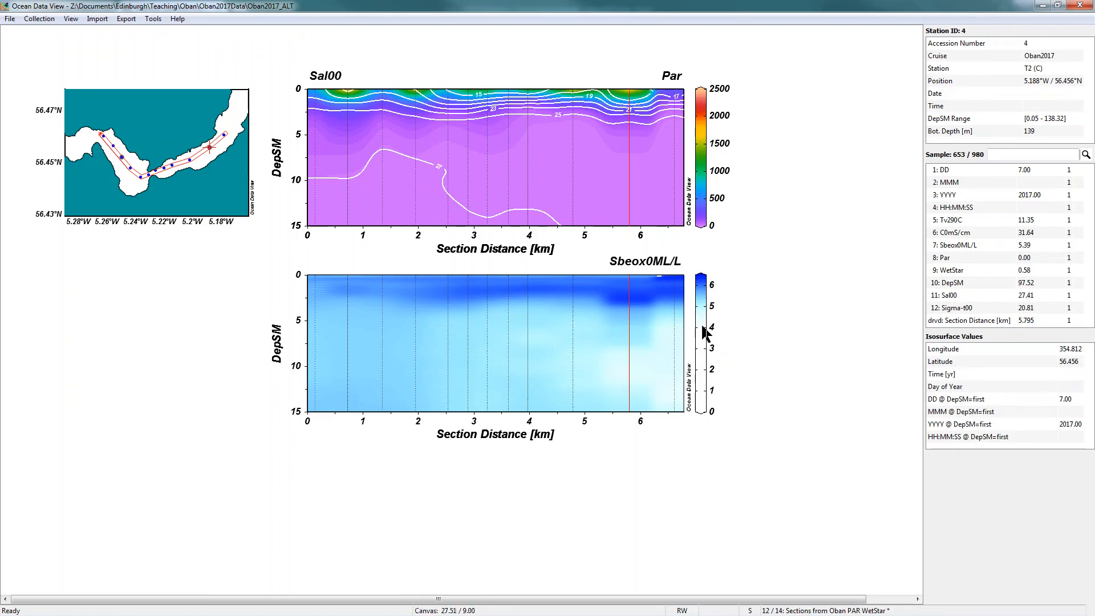
- Reset the Sbeox0ML/L section's color mapping to linear and apply it
right_click(535, 341)
click(592, 589)
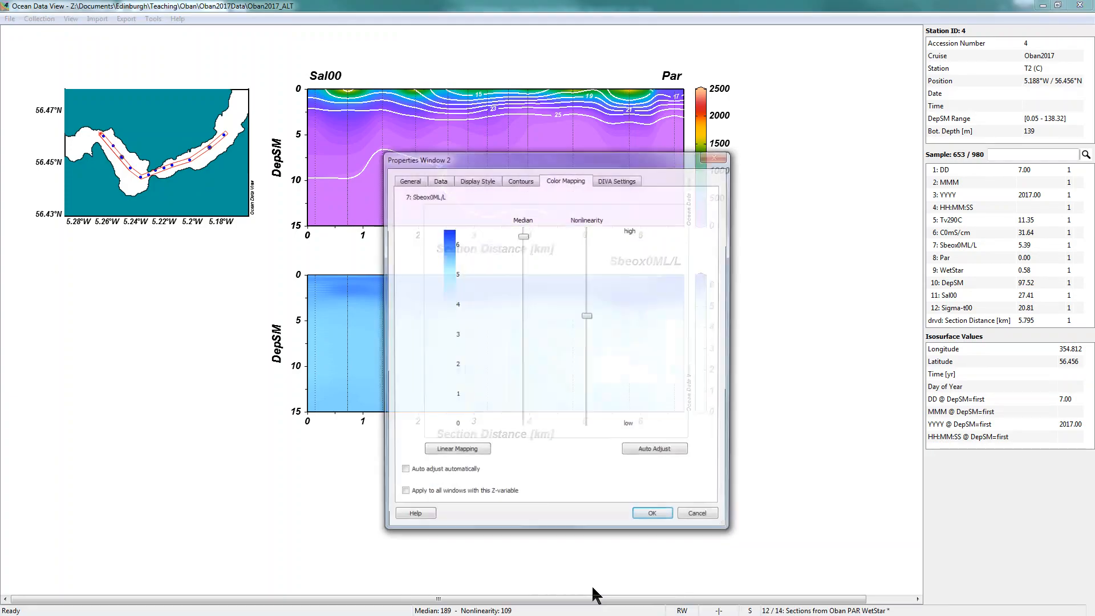
click(456, 451)
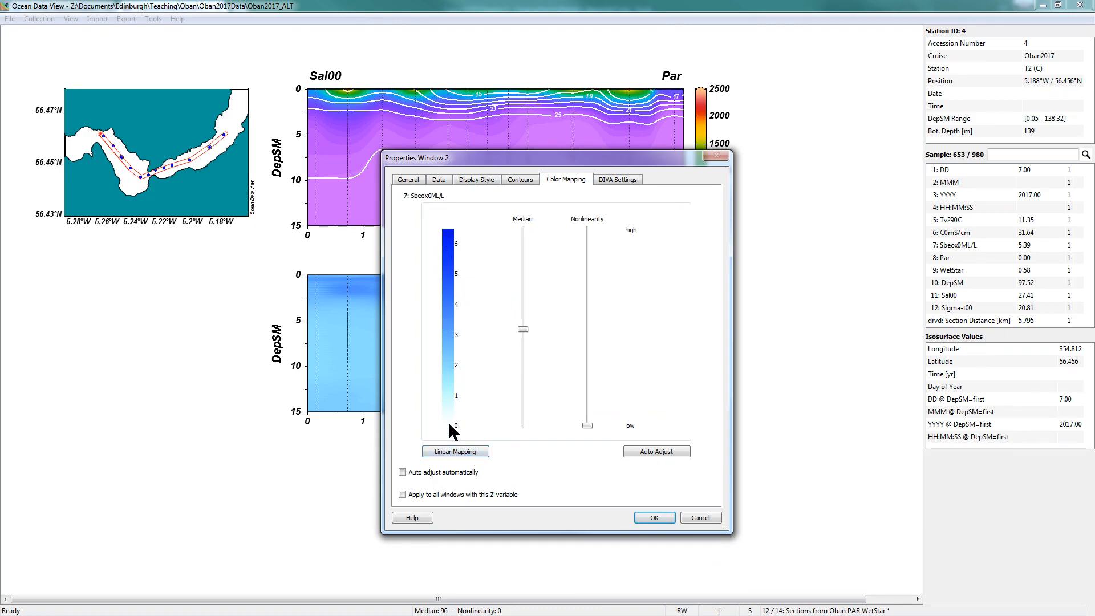
click(655, 518)
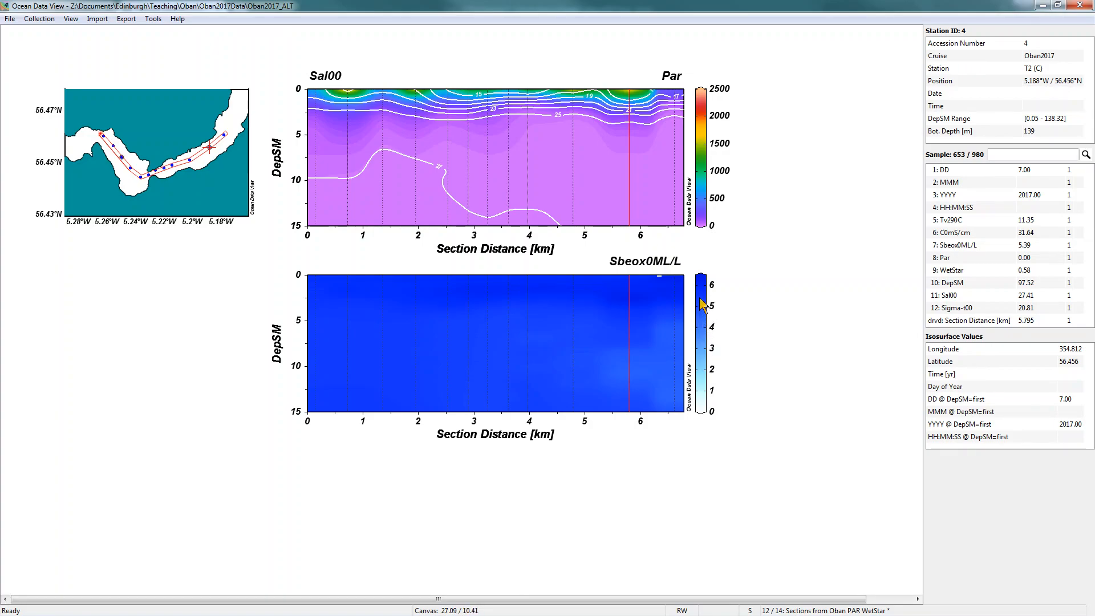
- Save the current view as a new view file named Blue O2.xview
click(72, 20)
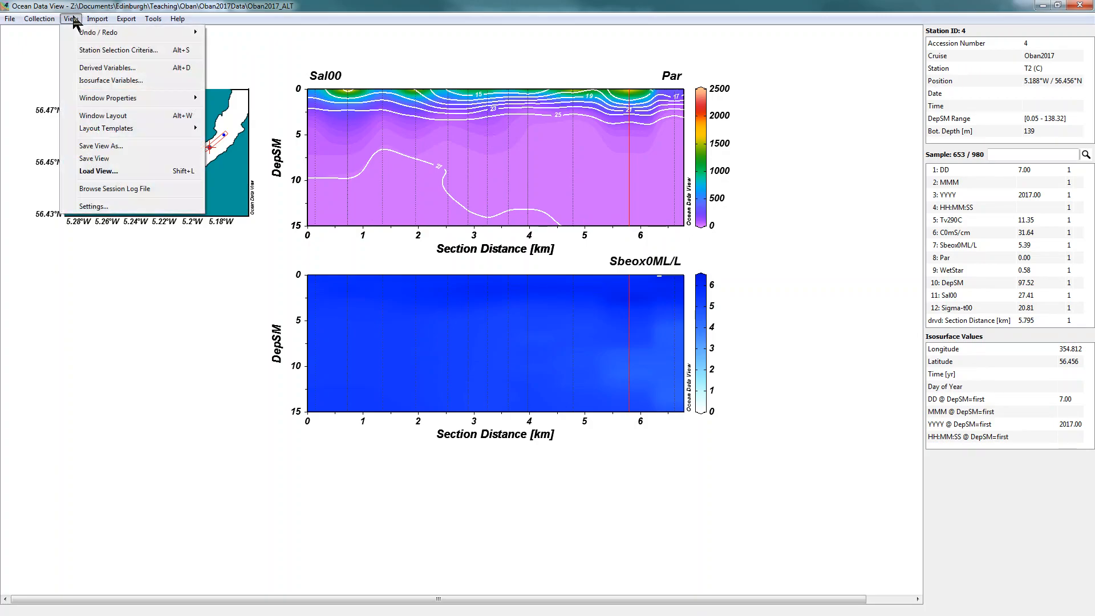
click(121, 147)
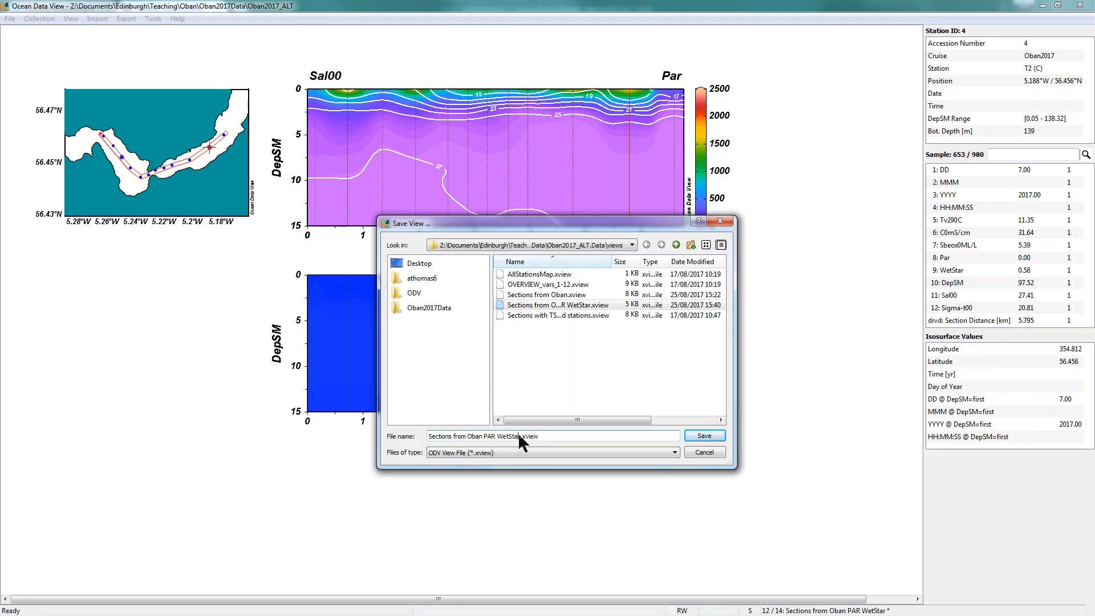
drag(518, 432, 402, 445)
text(Blue O2)
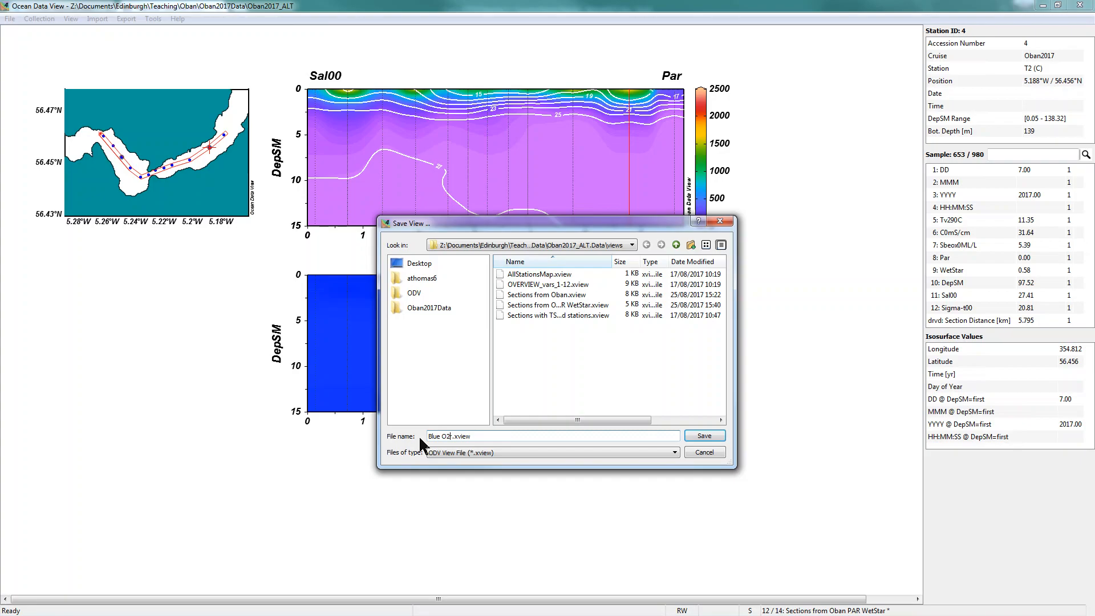
key(Delete)
click(704, 436)
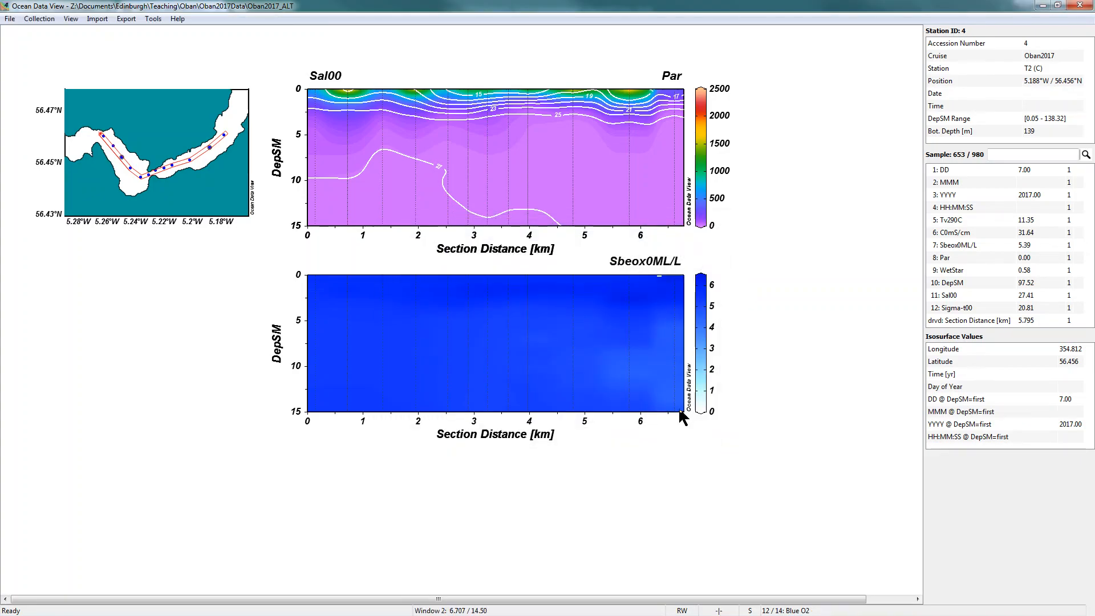
- Load the saved view Sections with TS and stations.xview
click(70, 18)
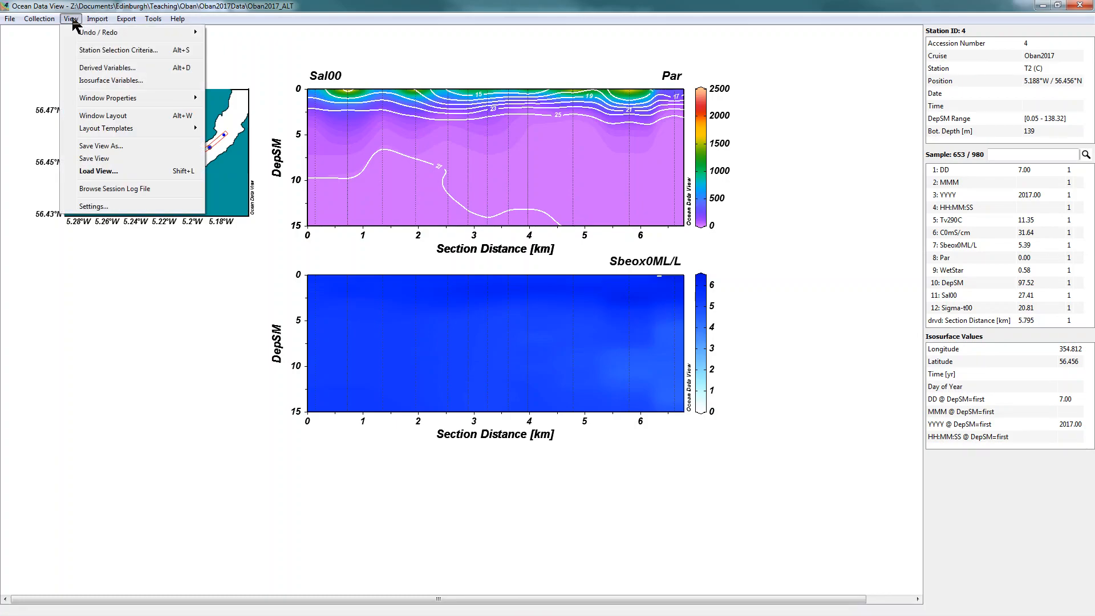
click(114, 173)
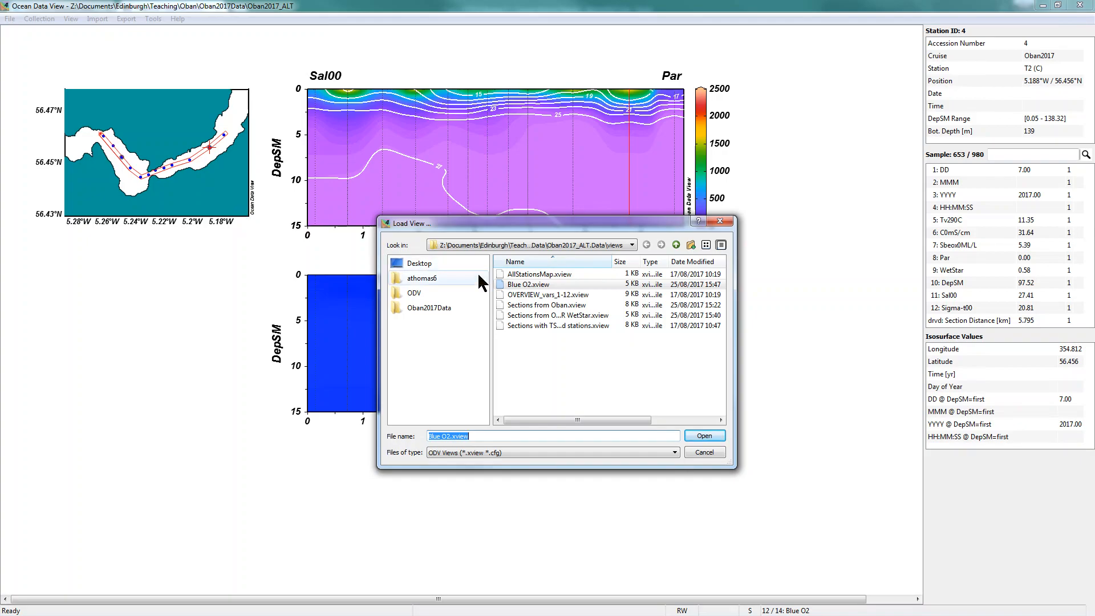
click(537, 326)
click(703, 437)
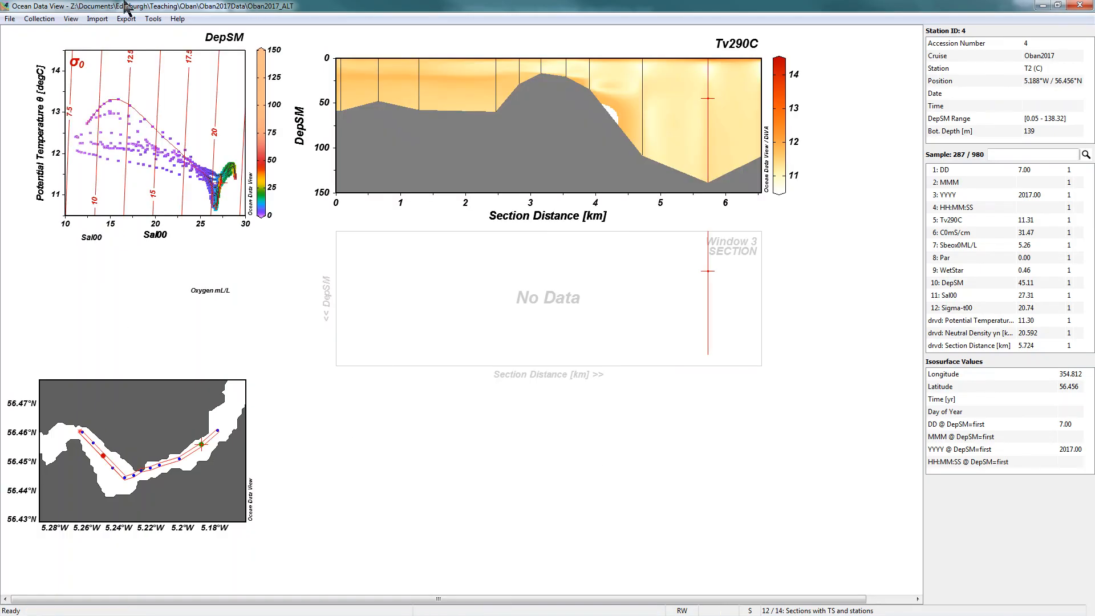
- Load the saved view Sections from Oban PAR WetStar.xview
click(71, 18)
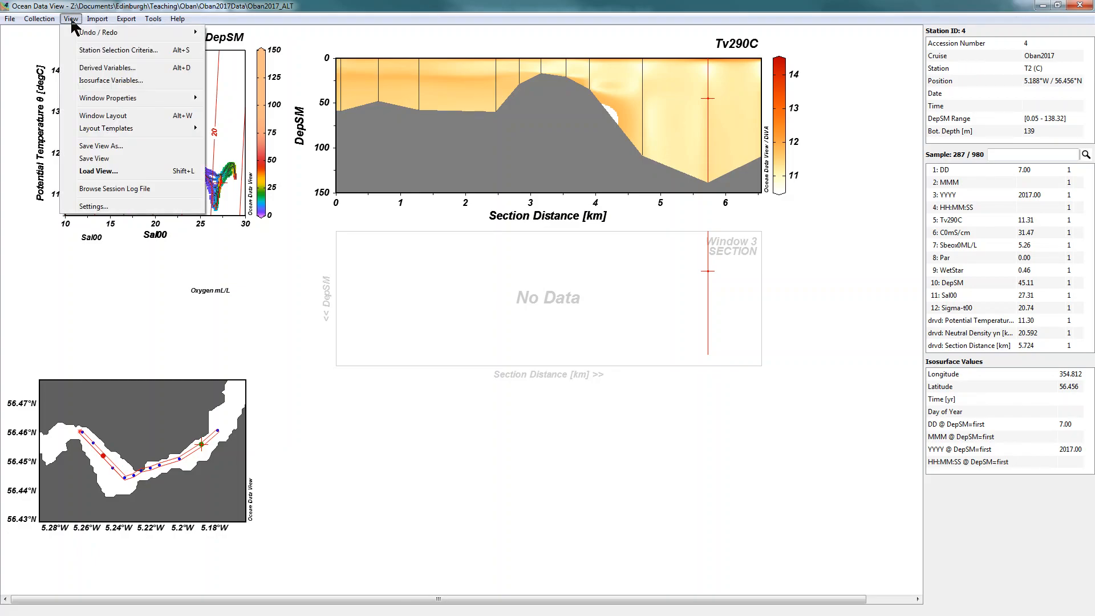
click(128, 171)
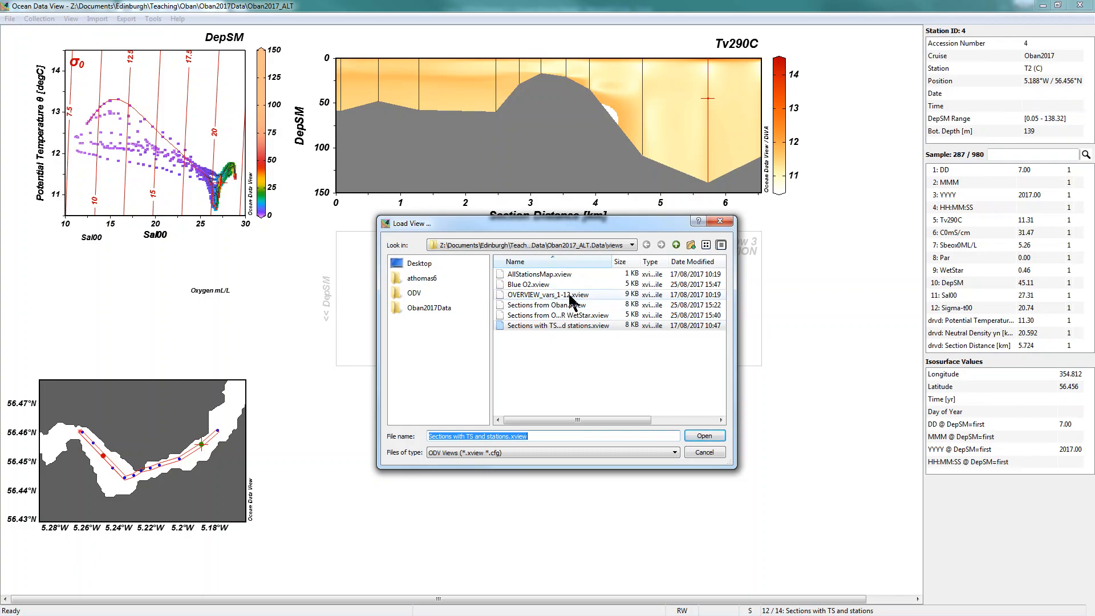
click(576, 316)
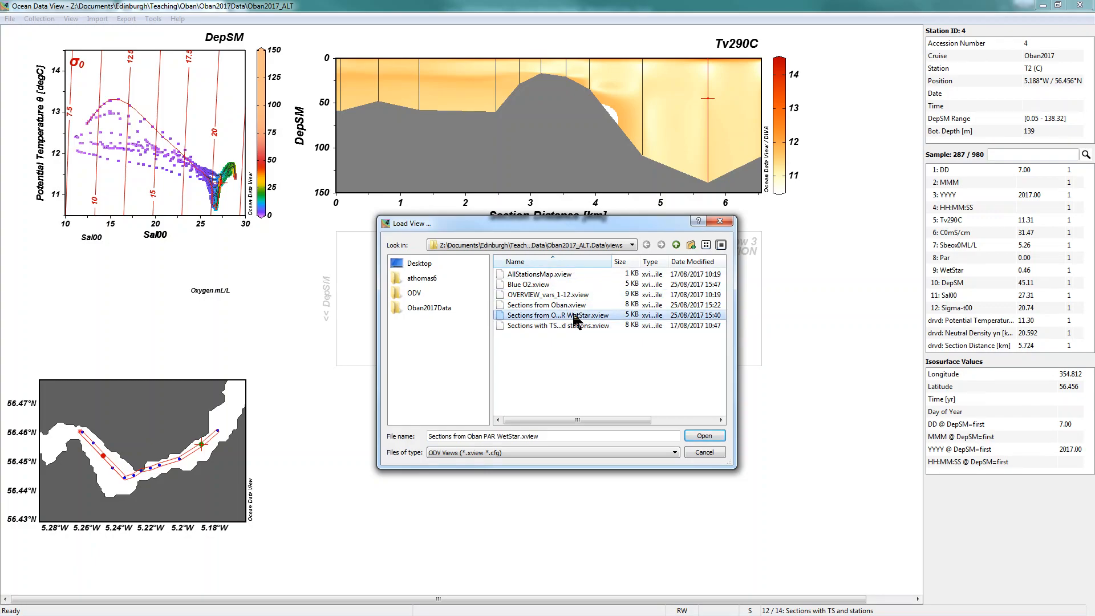
click(704, 436)
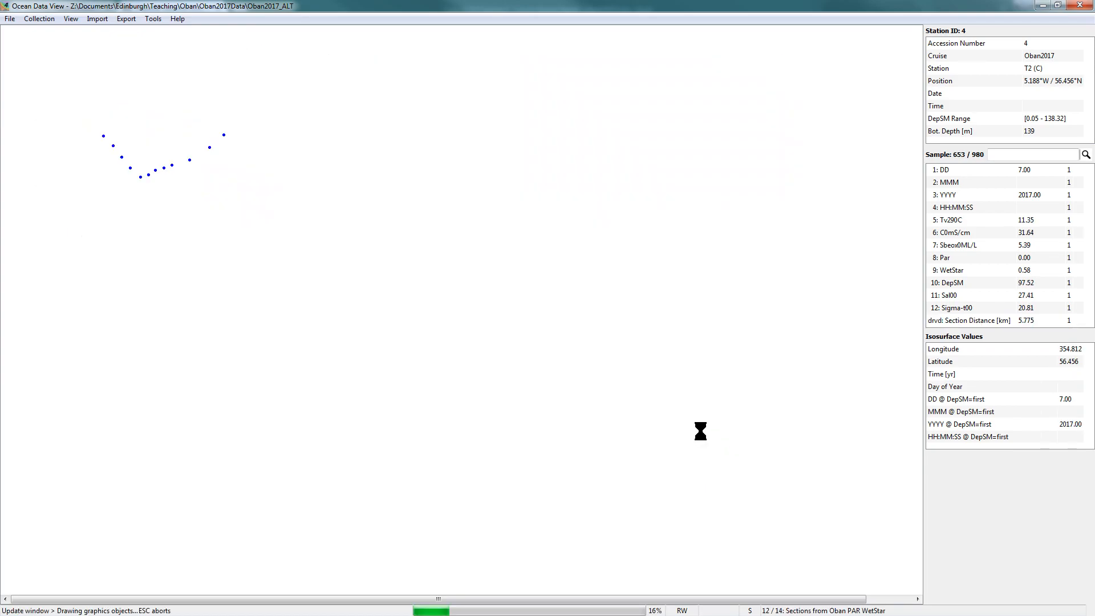